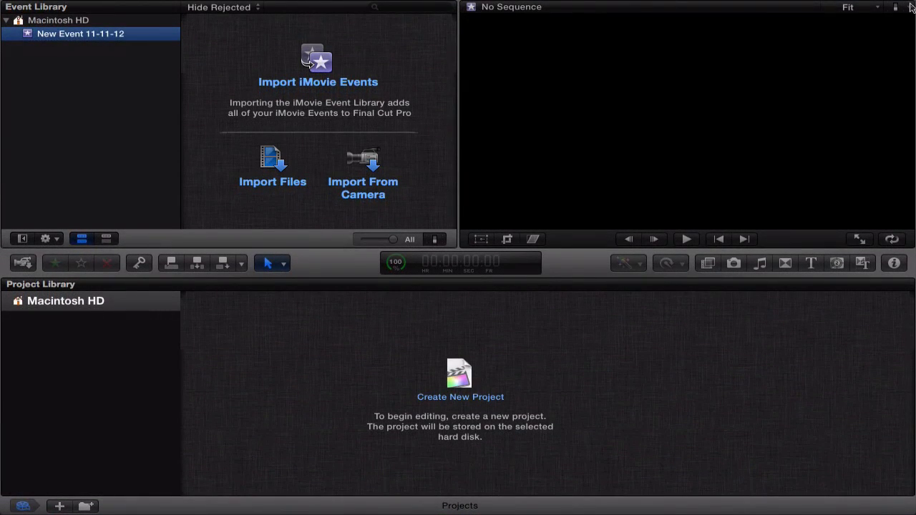
Leave full-screen mode and rename the existing event in the Event Library as Tutorial.
mouse_move(413, 1)
click(894, 6)
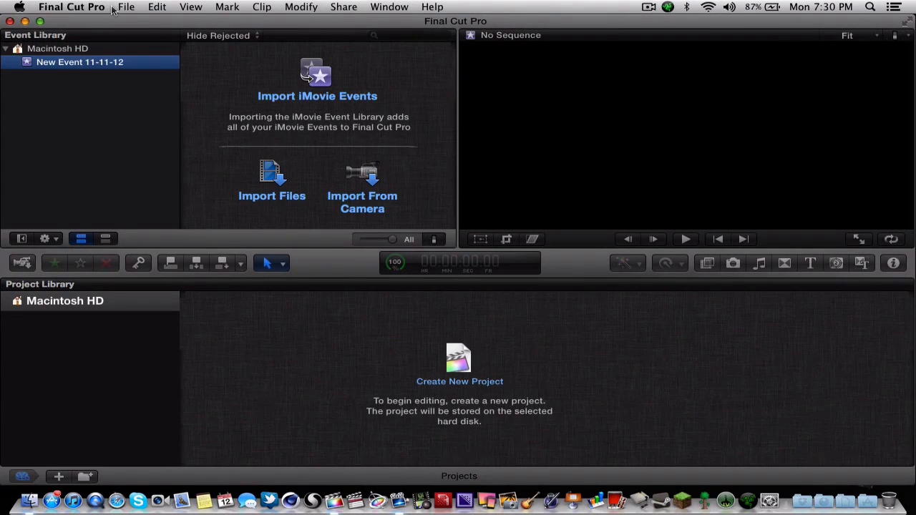
click(96, 63)
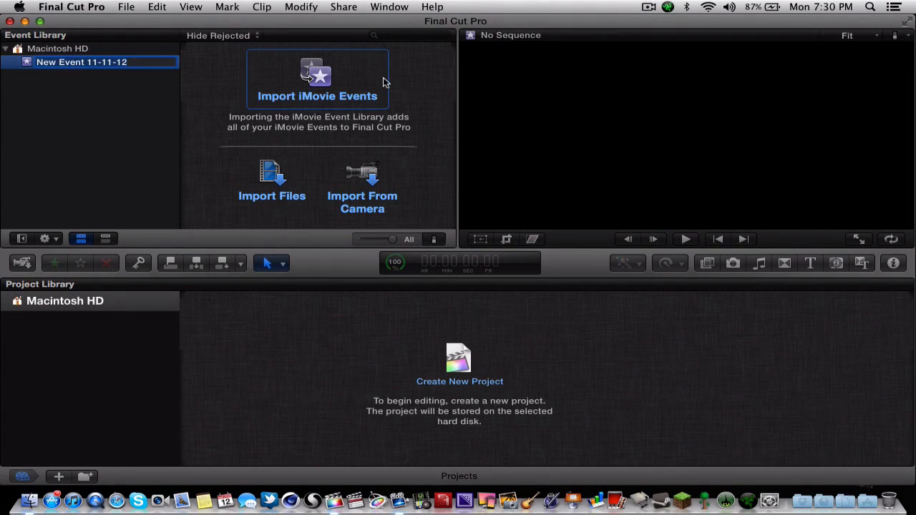
text(Tutorial)
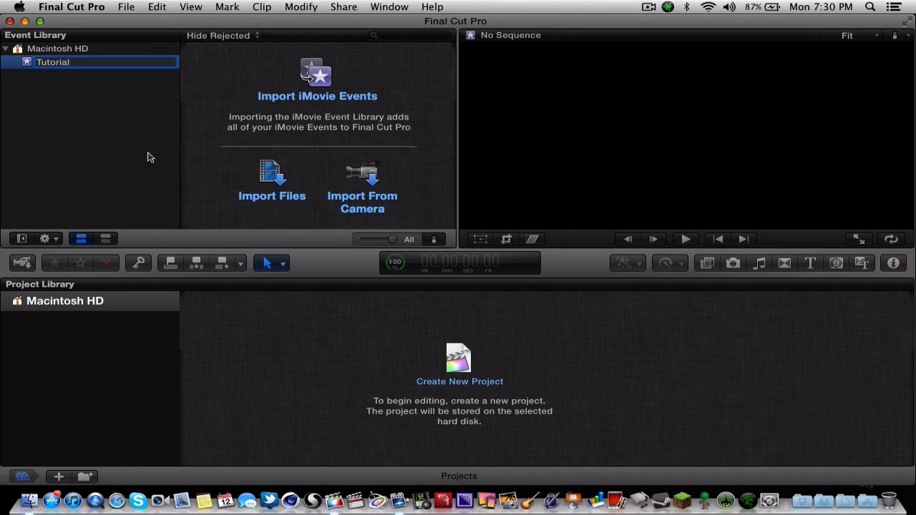
click(150, 164)
click(62, 70)
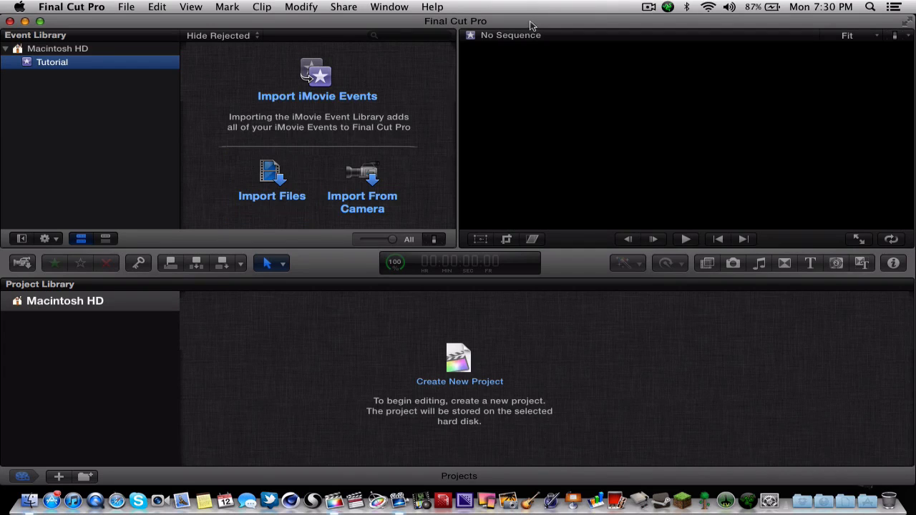
Import Terraria.mp4 from the desktop into the Tutorial event and select the imported clip.
drag(509, 22, 465, 25)
drag(868, 389, 56, 59)
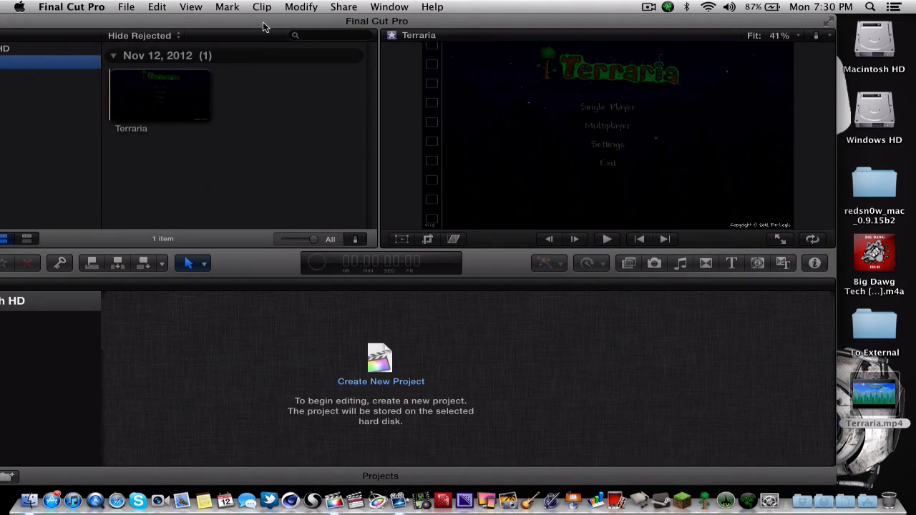
drag(263, 22, 344, 14)
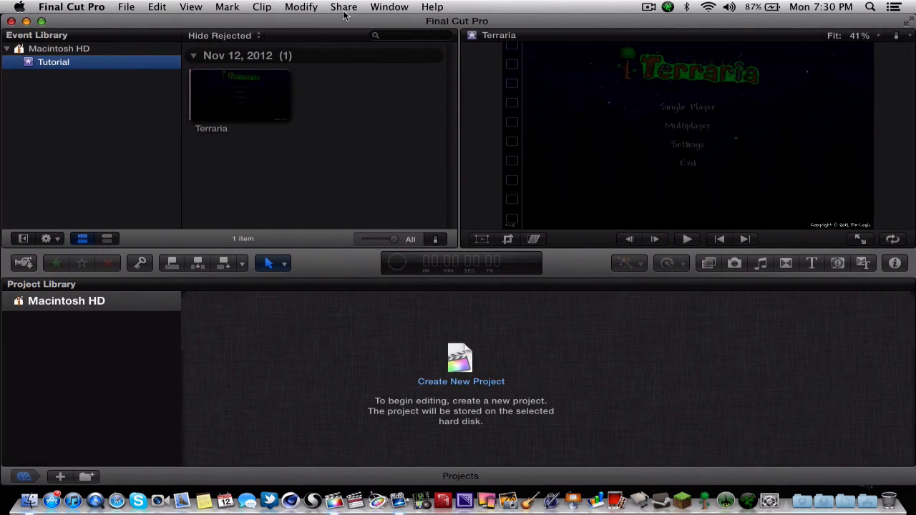
click(230, 100)
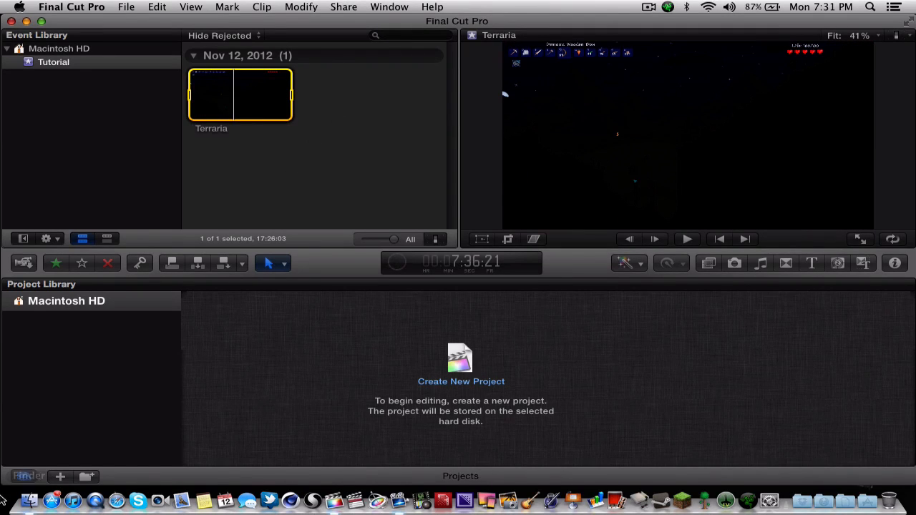
Import the Skyline Intro movie from the R12G/Intros folder in Movies into the Tutorial event using Finder.
click(29, 501)
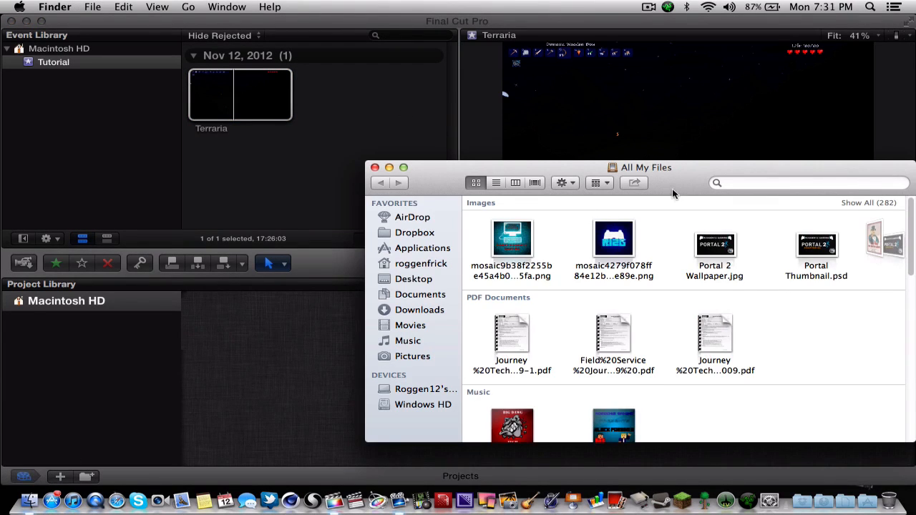
drag(672, 191, 713, 146)
click(440, 280)
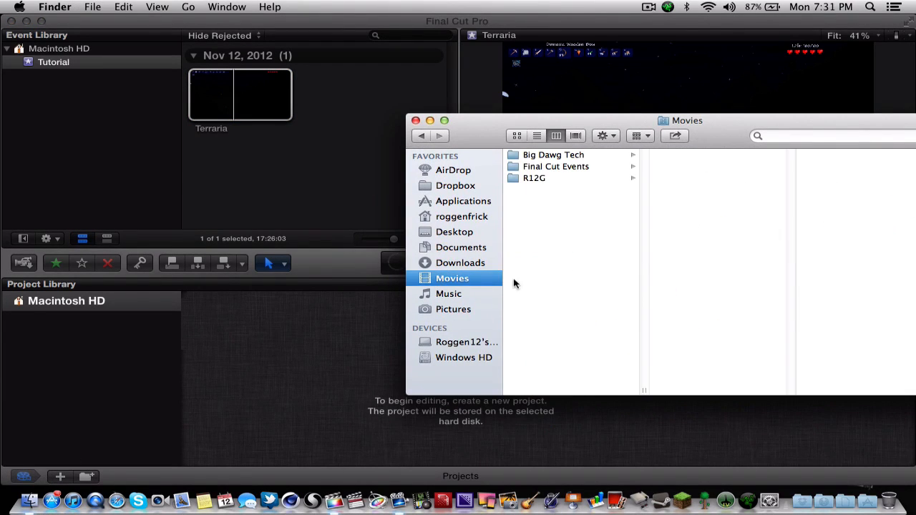
click(551, 180)
click(691, 167)
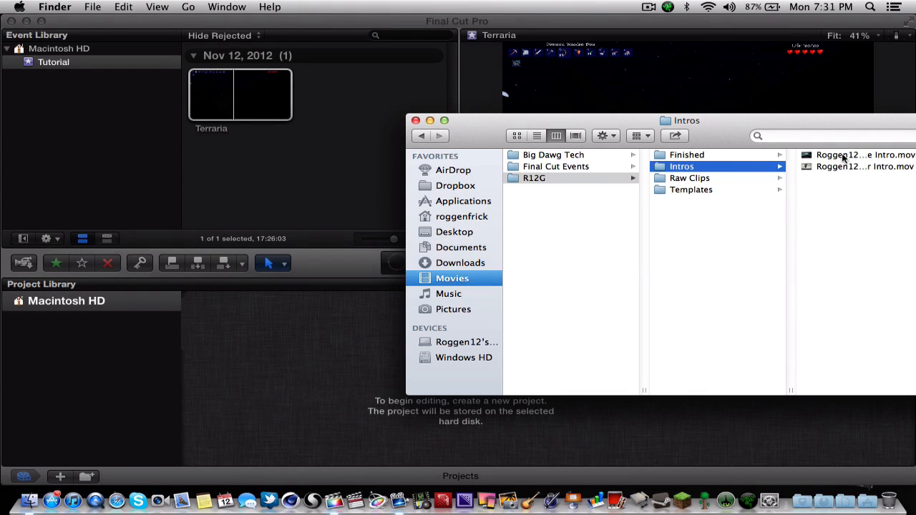
click(845, 156)
drag(796, 127, 776, 167)
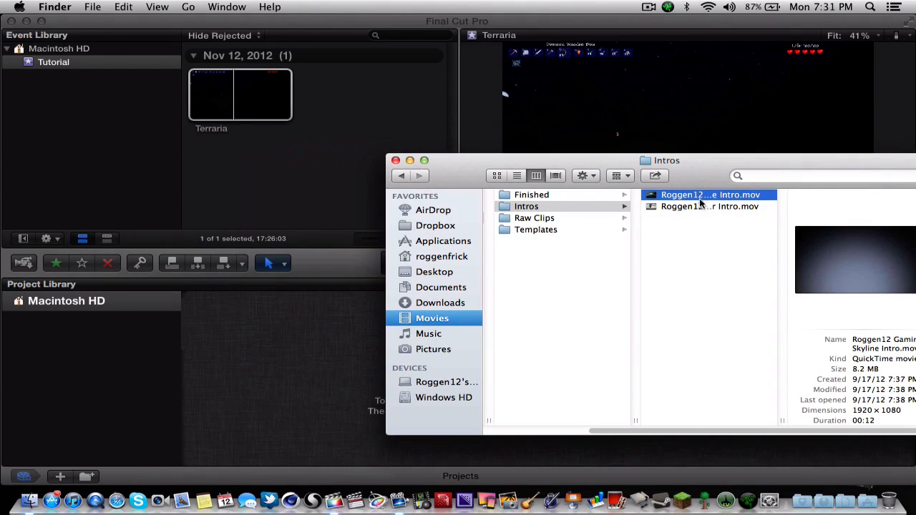
drag(711, 196, 106, 63)
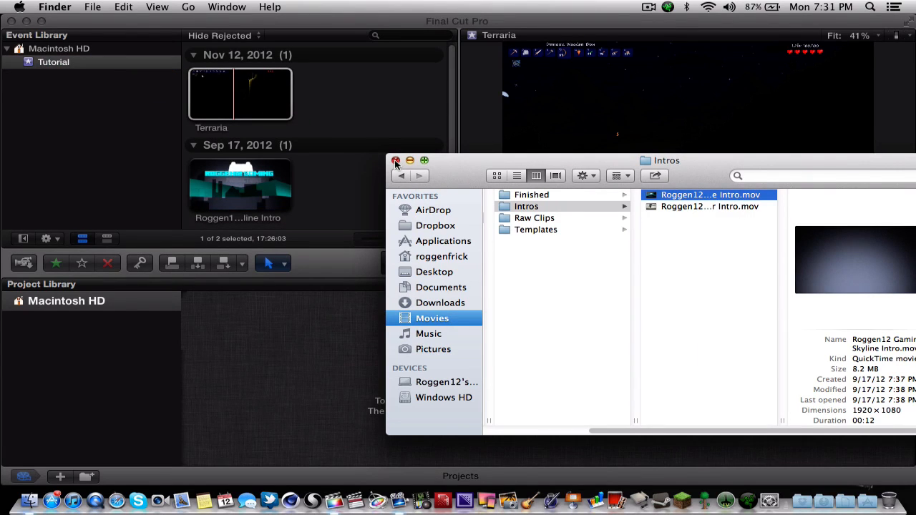
click(396, 160)
Create a new project named Terraria with Tutorial as its default event.
click(69, 376)
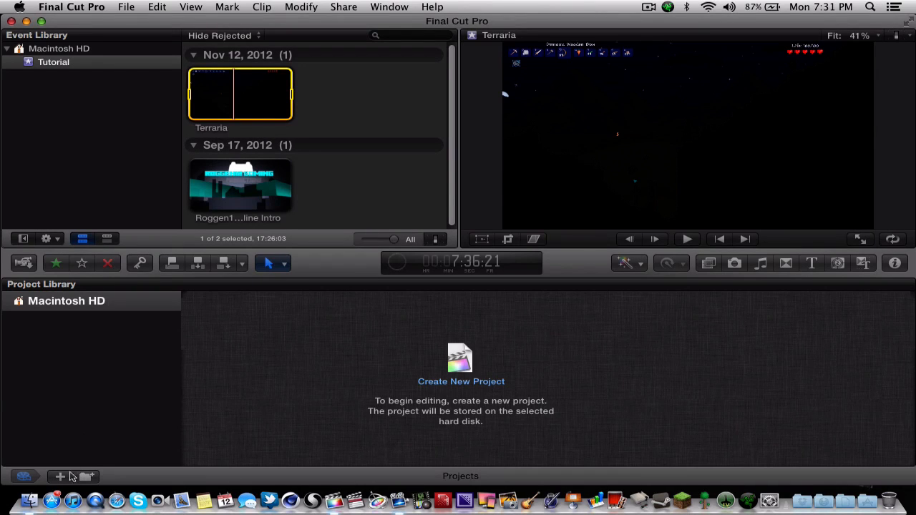
click(60, 478)
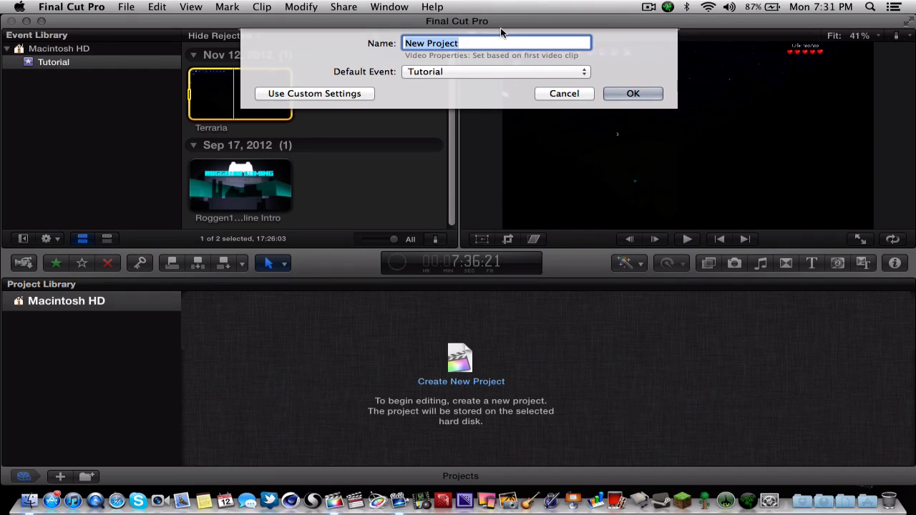
text(T)
key(BackSpace)
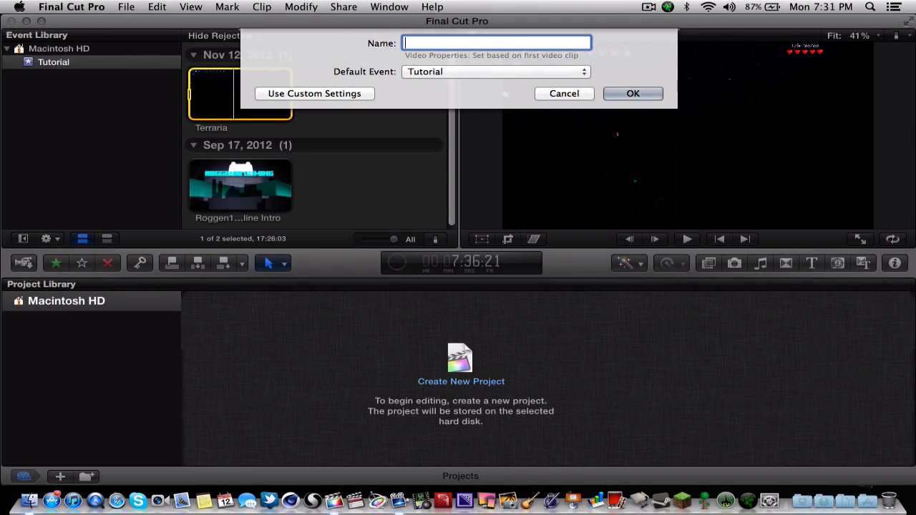
text(Terraria)
click(632, 93)
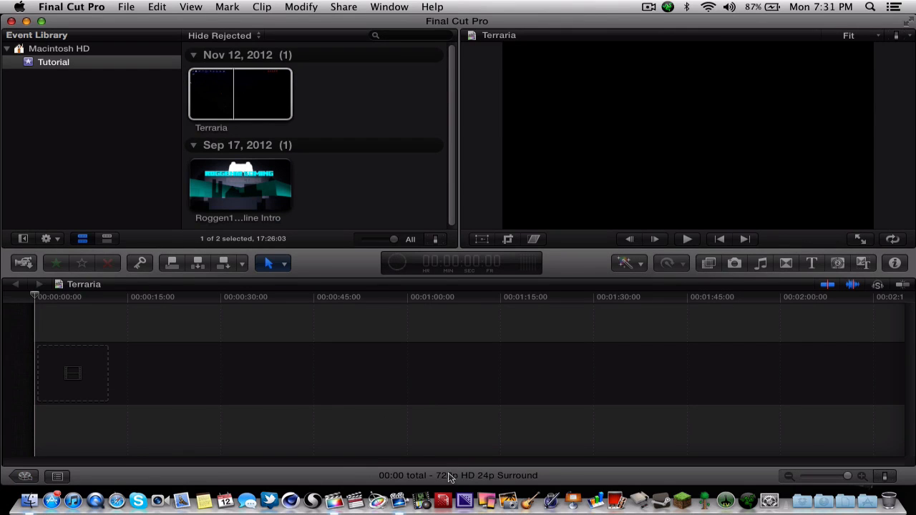
click(126, 7)
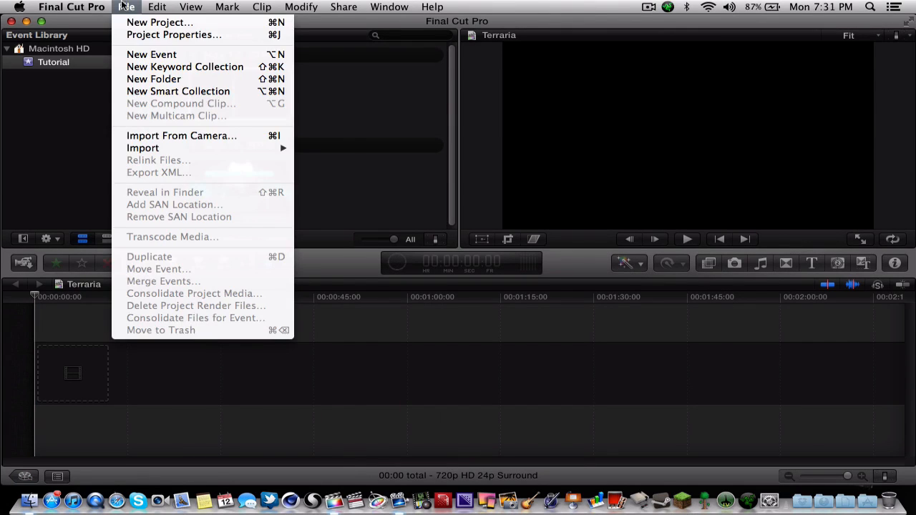
mouse_move(159, 6)
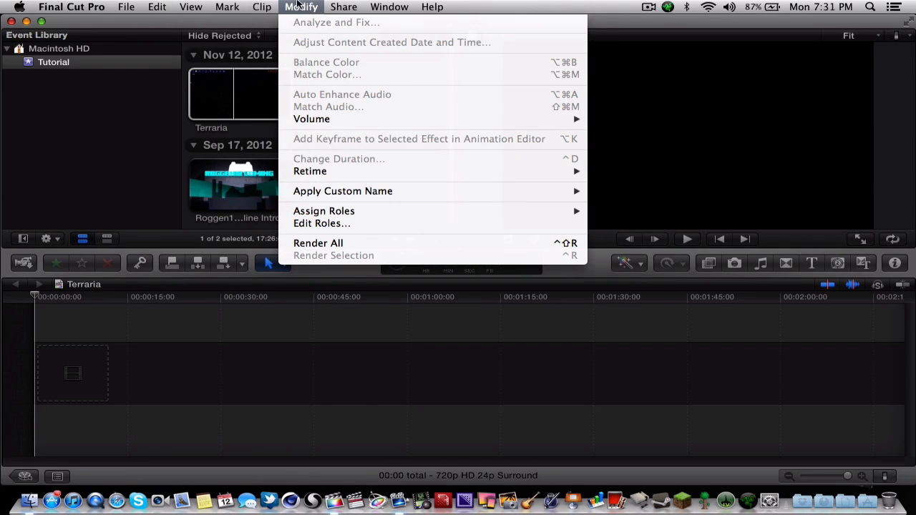
click(298, 4)
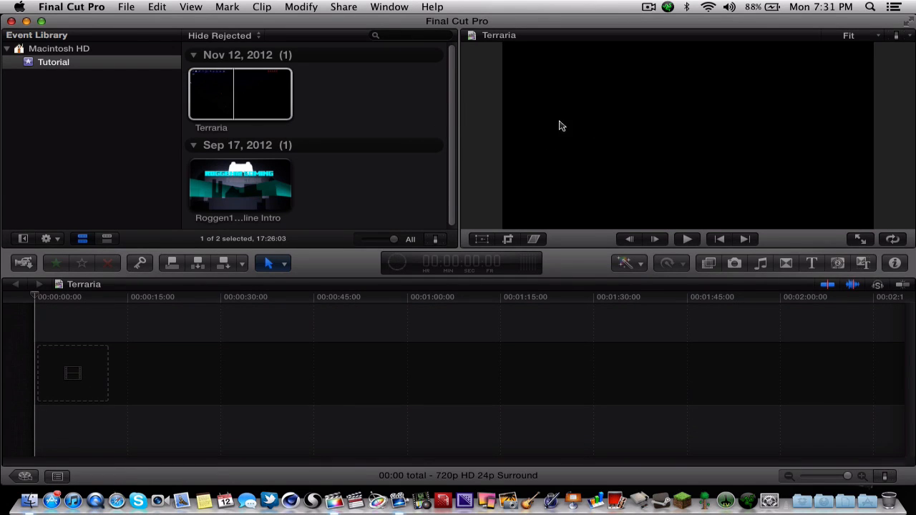
click(235, 93)
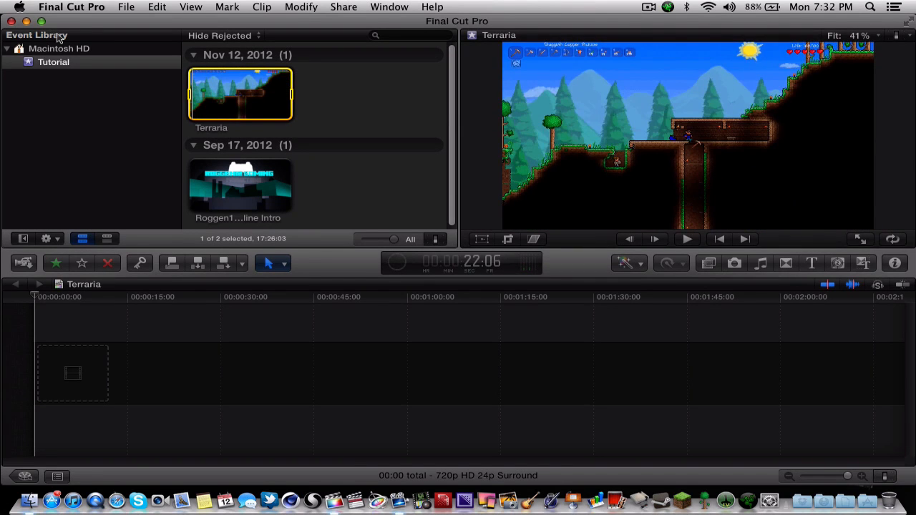
Add a new event named Minecraft to the Event Library, then reselect the Tutorial event.
right_click(48, 103)
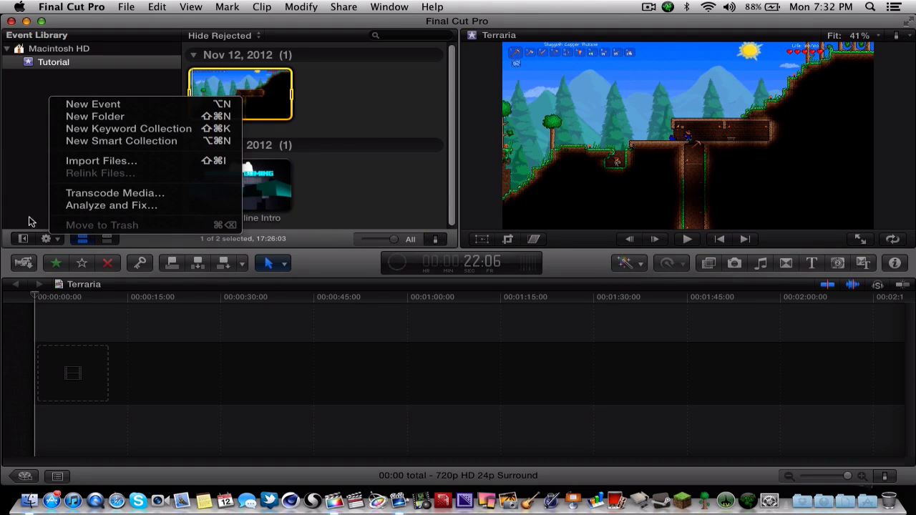
click(75, 101)
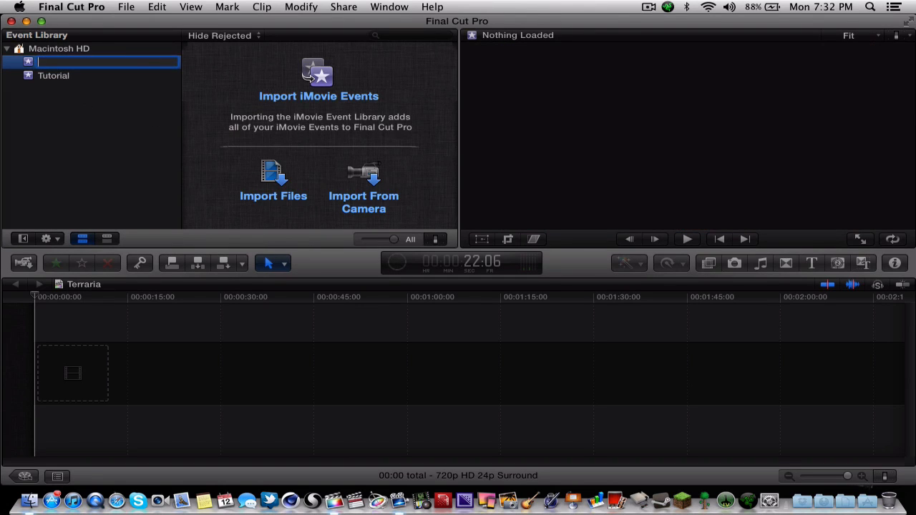
click(66, 141)
click(72, 75)
click(67, 63)
click(65, 75)
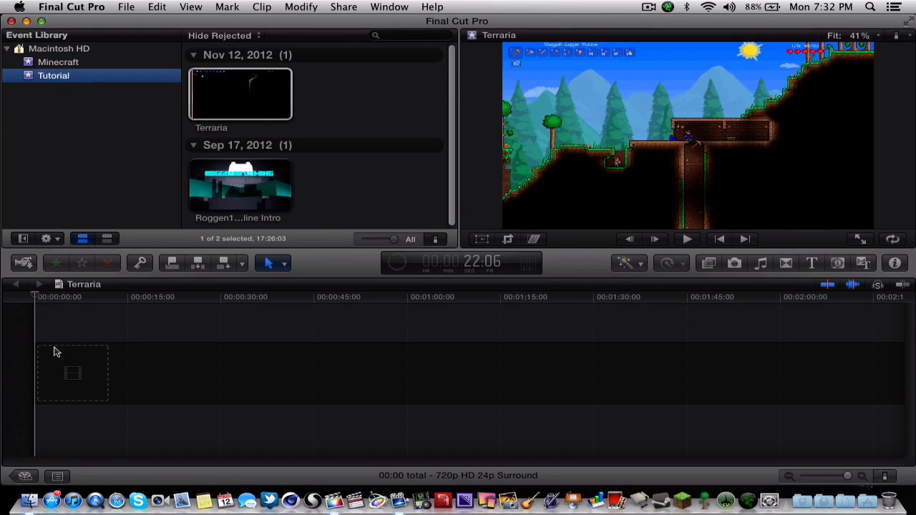
Start a new project from the Project Library, named Minecraft with Minecraft as its default event.
key(super+0)
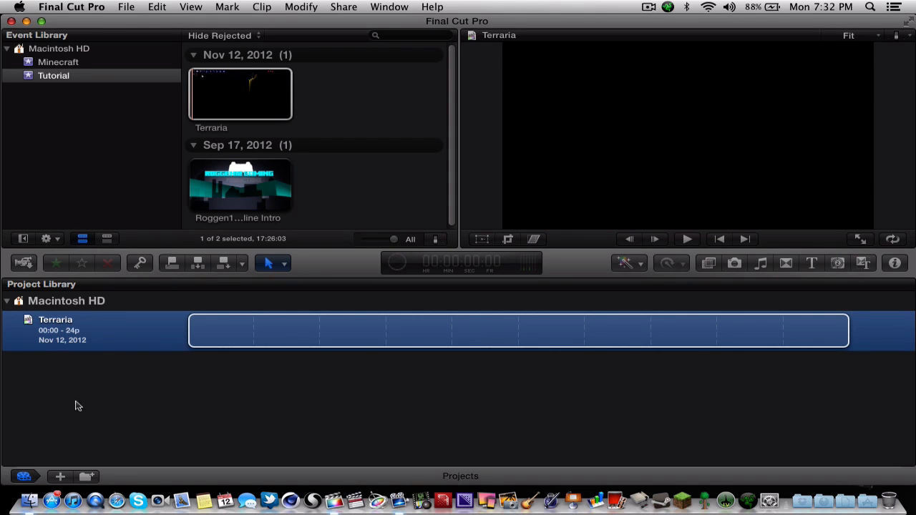
click(61, 476)
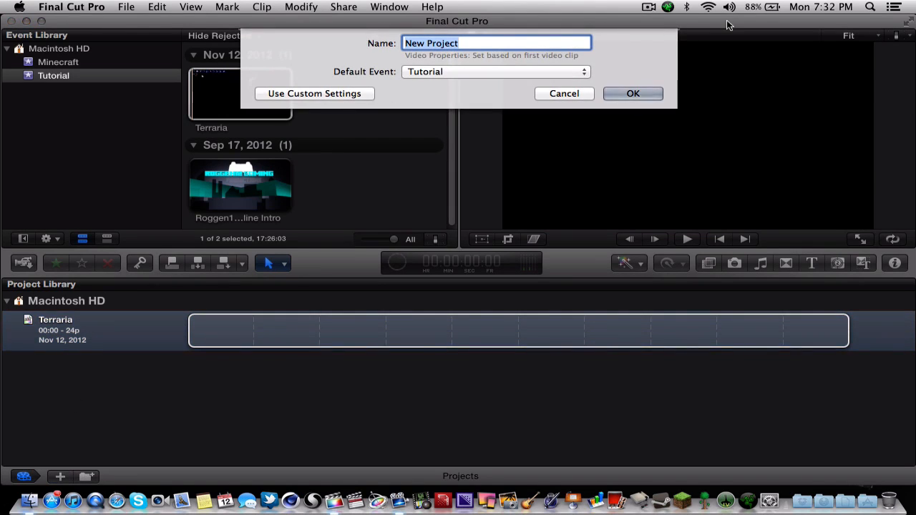
text(Minecraft)
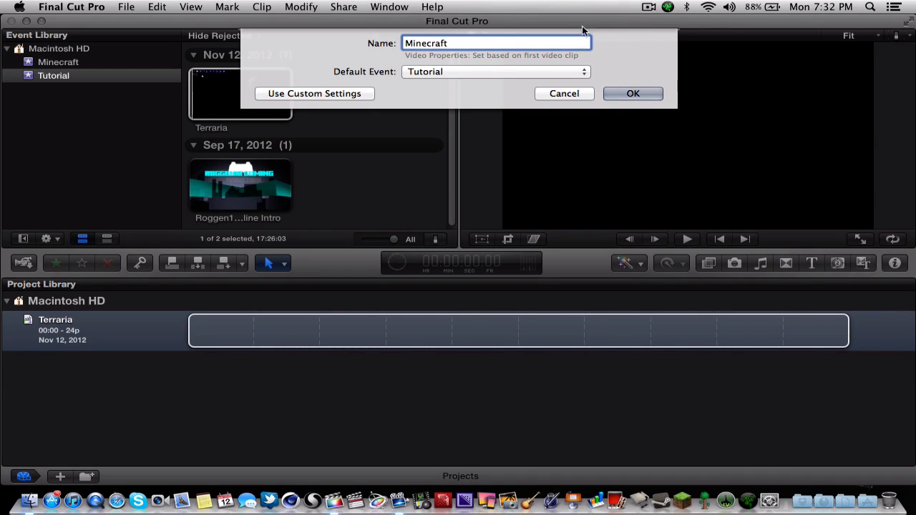
click(563, 73)
click(551, 58)
Set custom video properties of 720p HD, 1280x720 and 29.97p for the Minecraft project and create it.
click(366, 92)
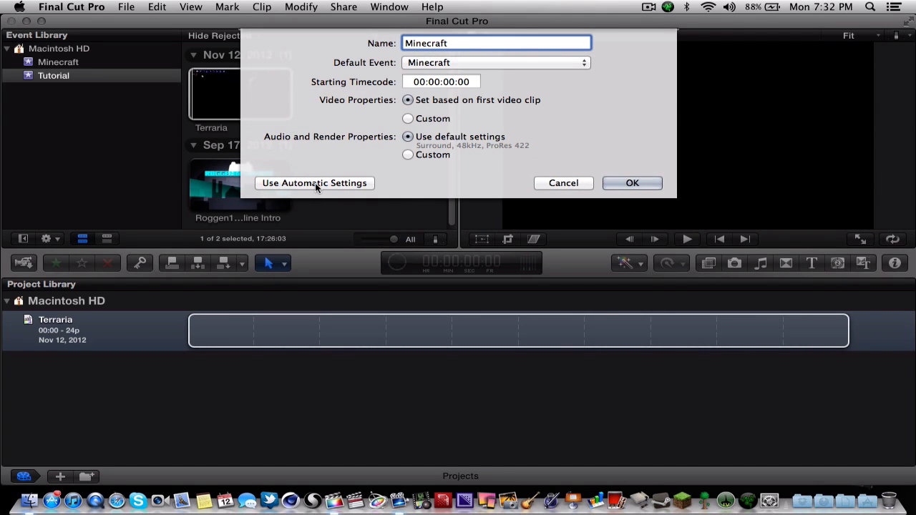
click(407, 119)
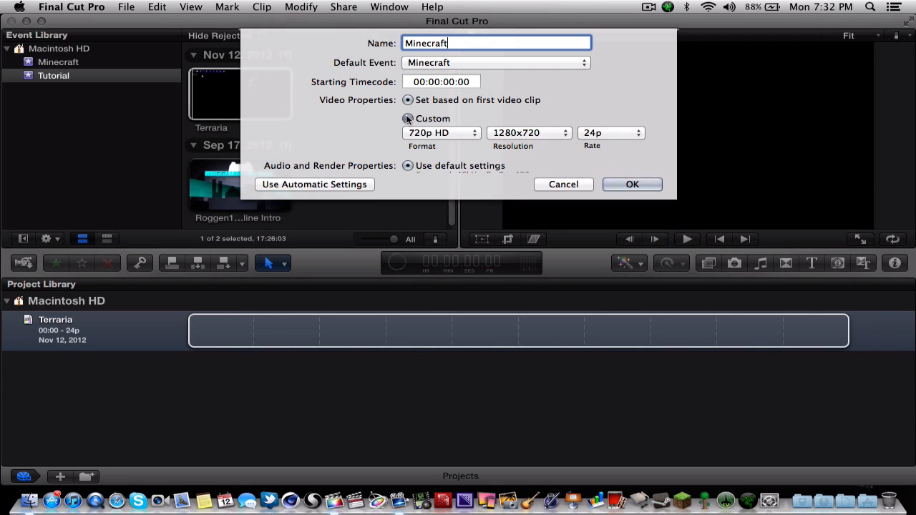
click(452, 133)
click(454, 129)
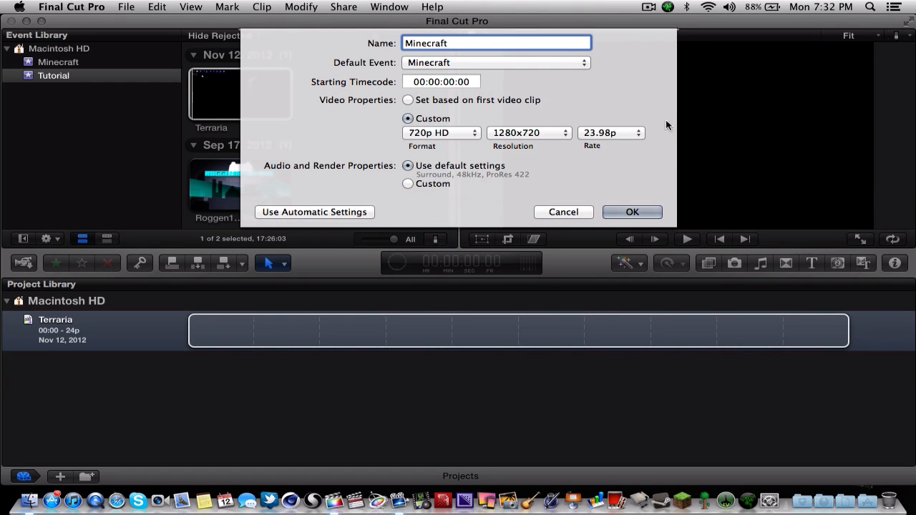
click(635, 134)
click(634, 170)
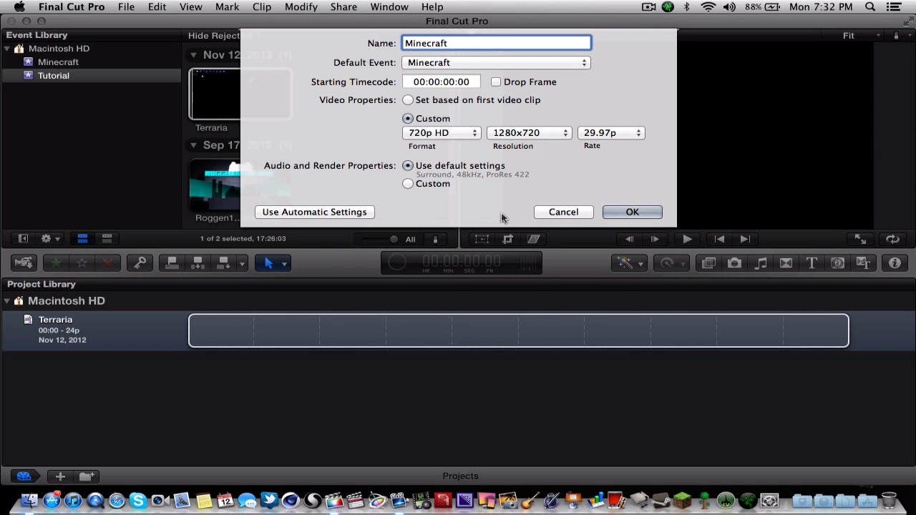
click(632, 211)
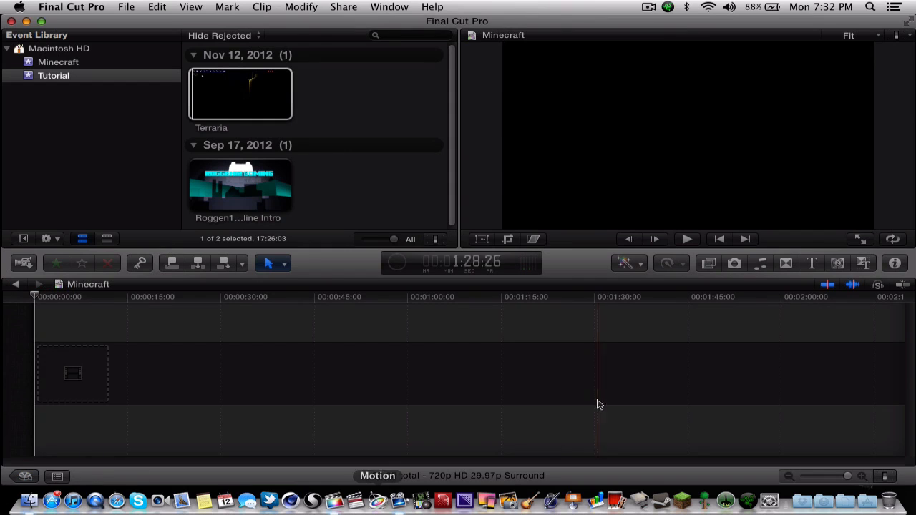
Show the Inspector details of the Terraria project in the Project Library and of the Terraria clip in the Tutorial event.
click(24, 477)
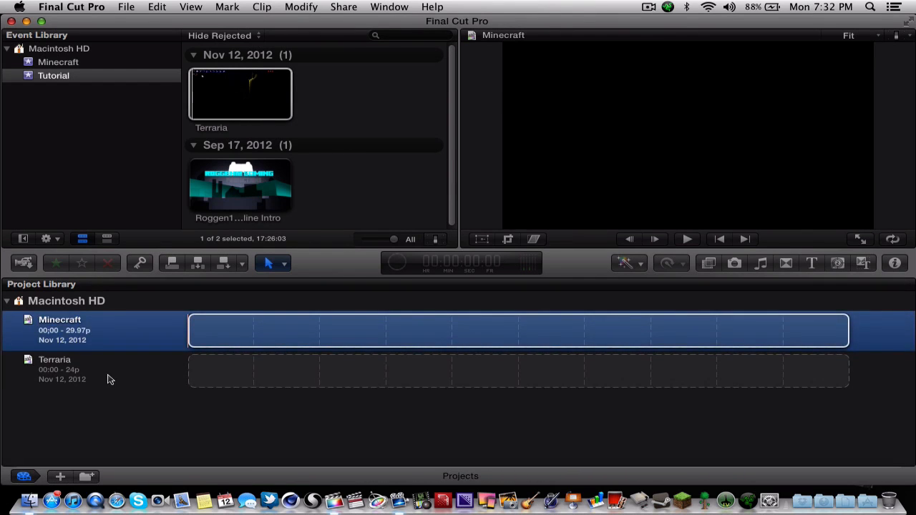
click(109, 379)
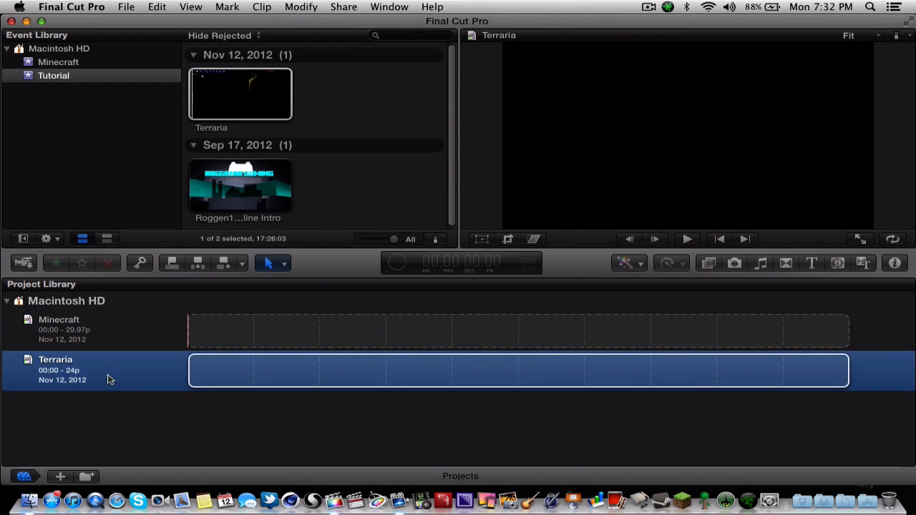
click(603, 74)
click(896, 264)
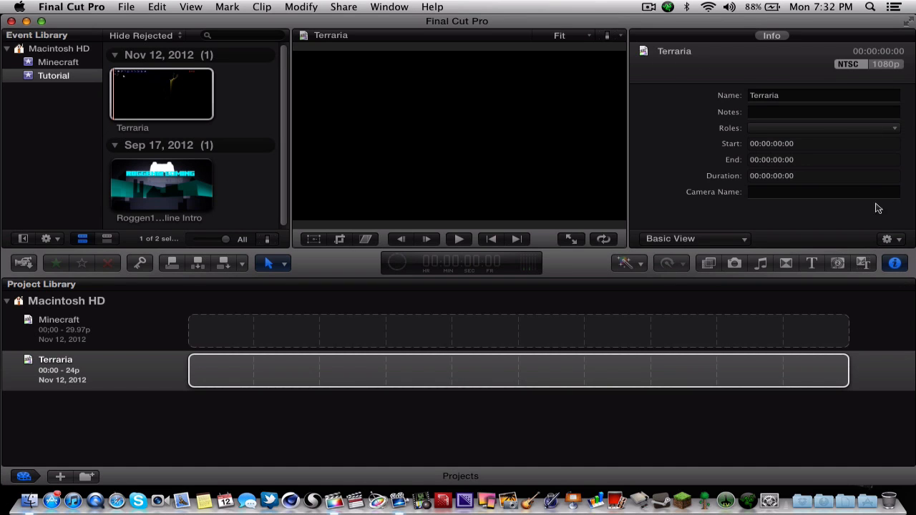
click(169, 94)
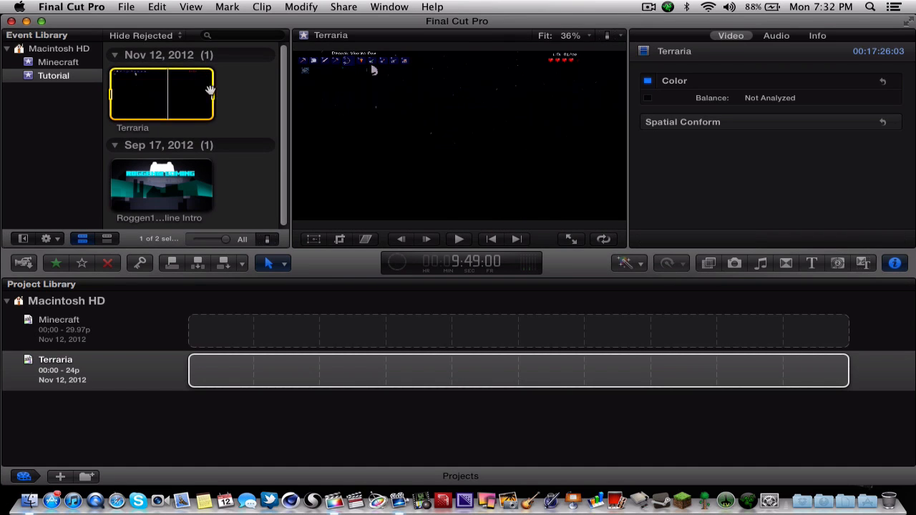
Open the Terraria project and add the Terraria clip from the Tutorial event to its empty timeline.
double_click(126, 383)
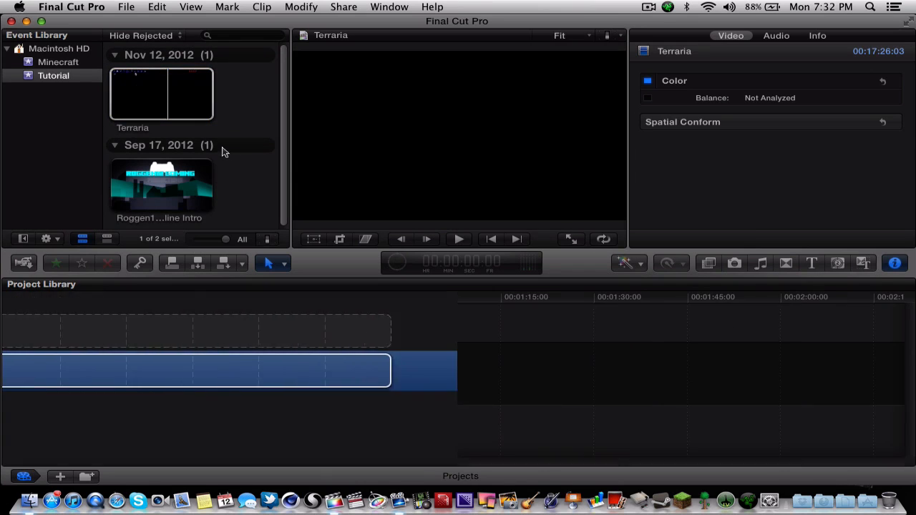
click(166, 89)
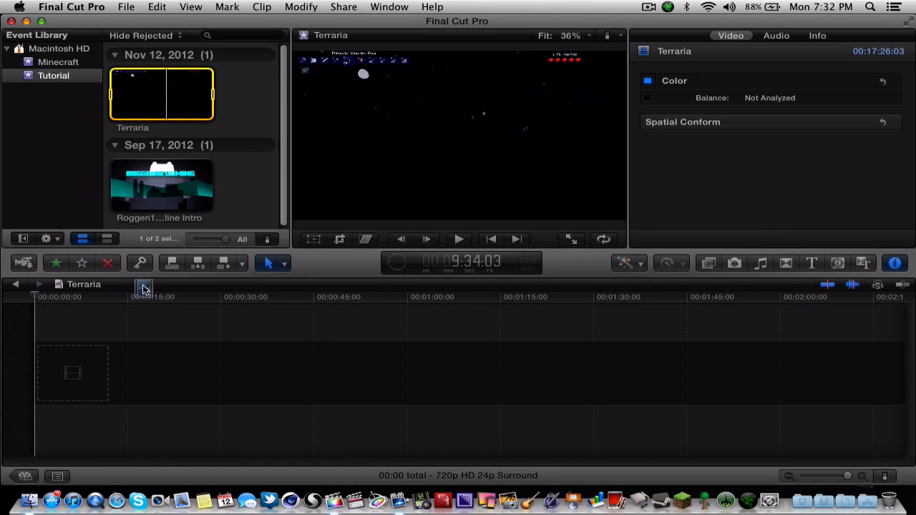
drag(142, 288, 118, 385)
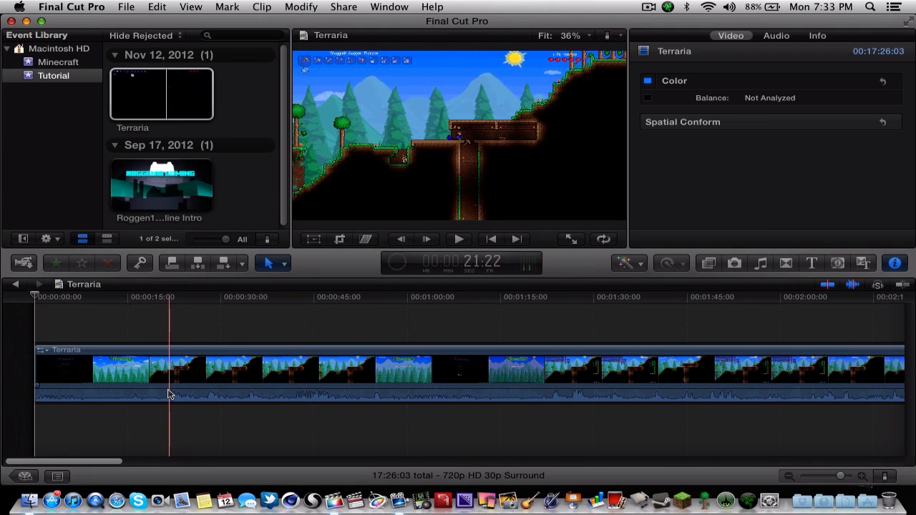
Split the Terraria clip at 20:14 in the timeline and delete the part before the cut.
mouse_move(164, 389)
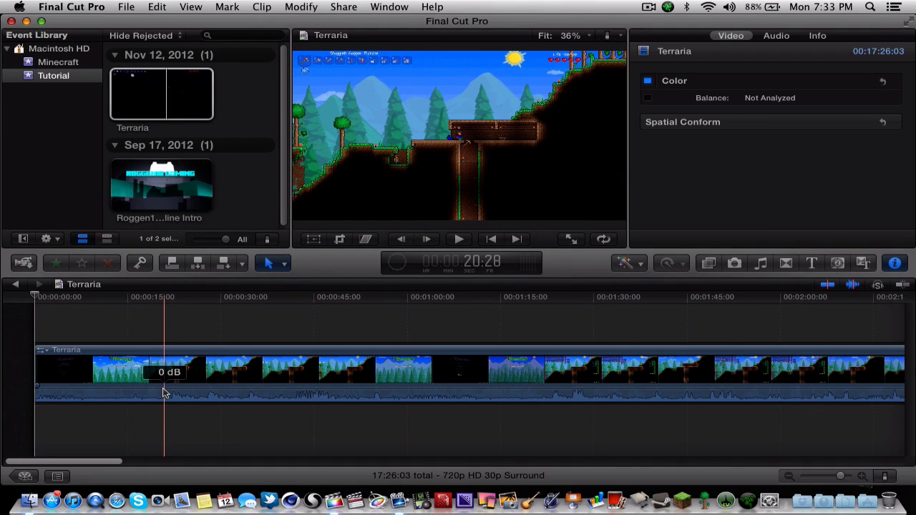
click(164, 399)
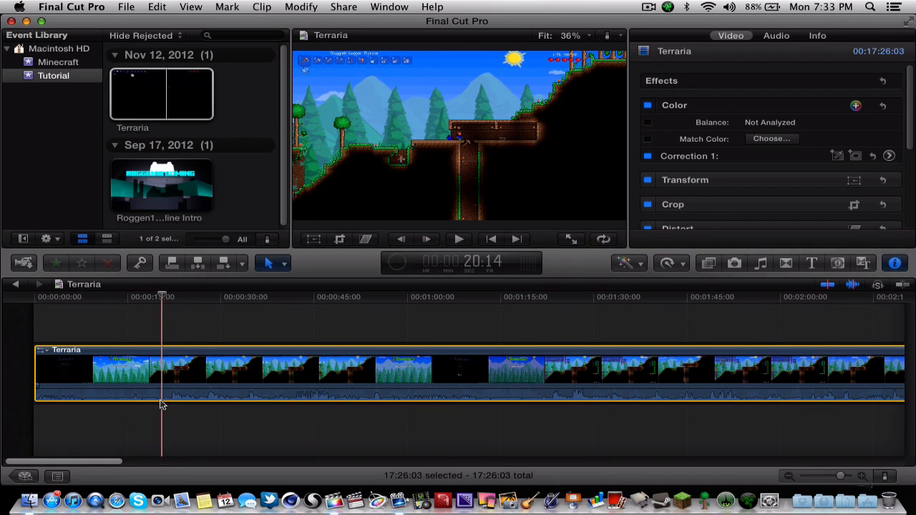
key(super+b)
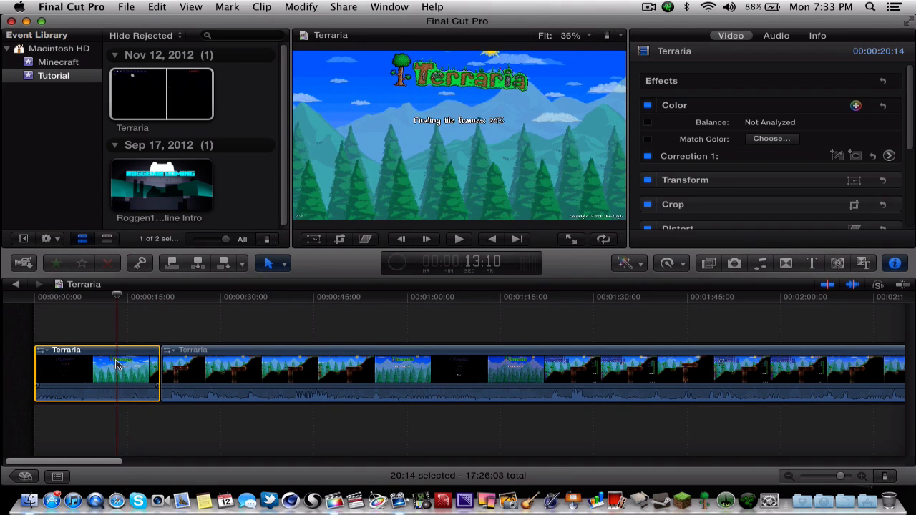
key(Delete)
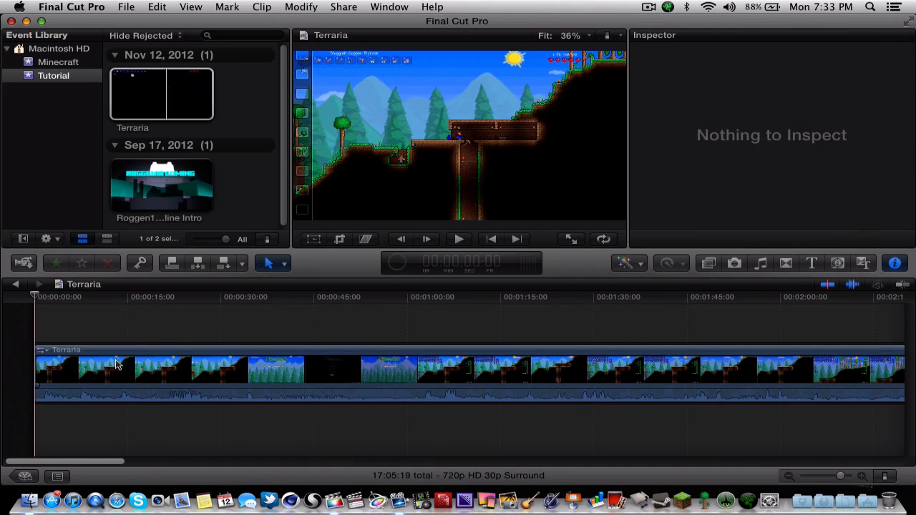
Split the remaining Terraria clip at 1:11, delete the short piece before the cut, and play the new opening.
click(41, 380)
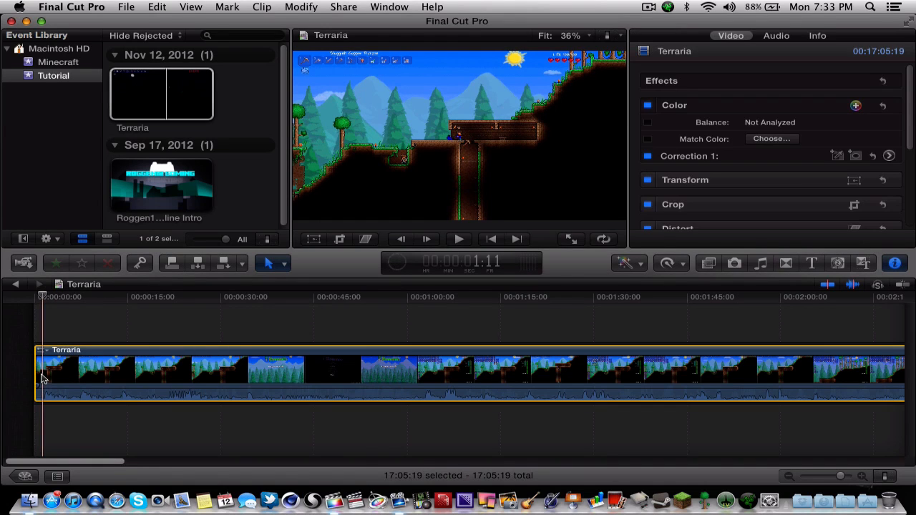
key(super+b)
key(Delete)
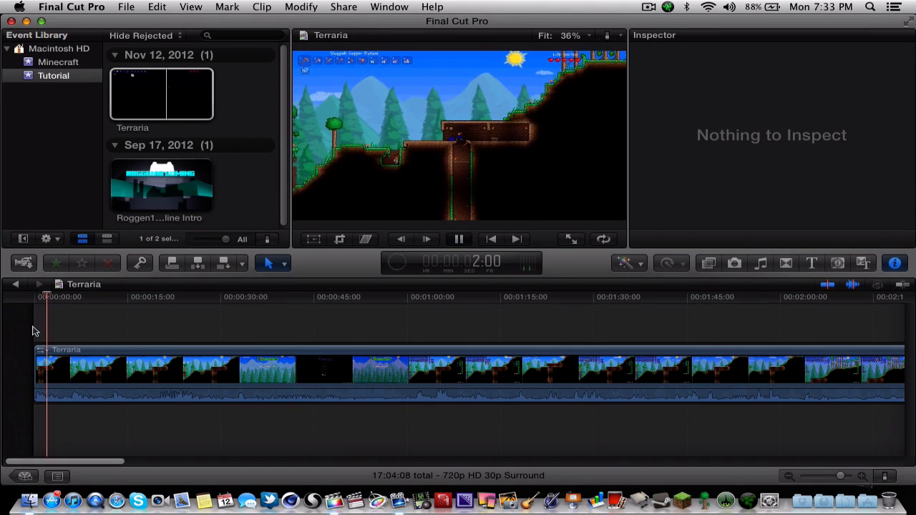
key(space)
Cut out the loading-screen section of the Terraria clip between 33:28 and 1:00:29, and play across the join.
drag(113, 463, 112, 425)
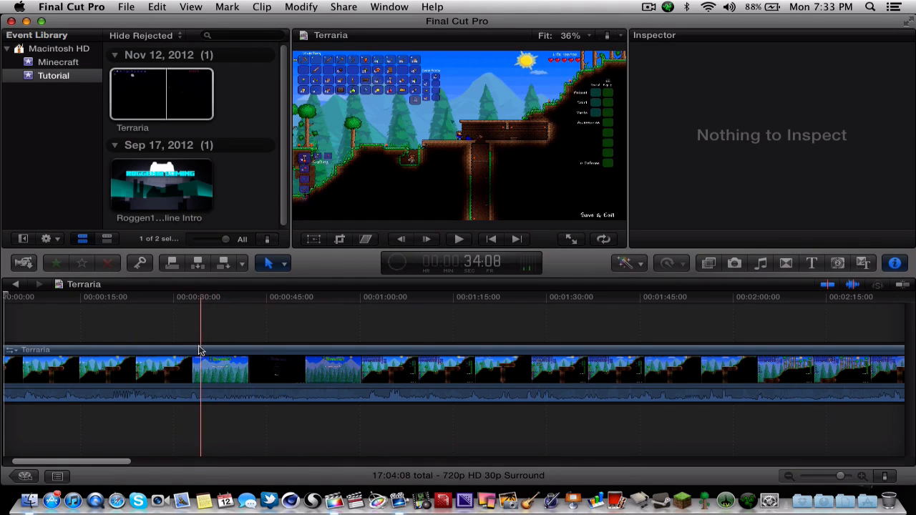
click(200, 350)
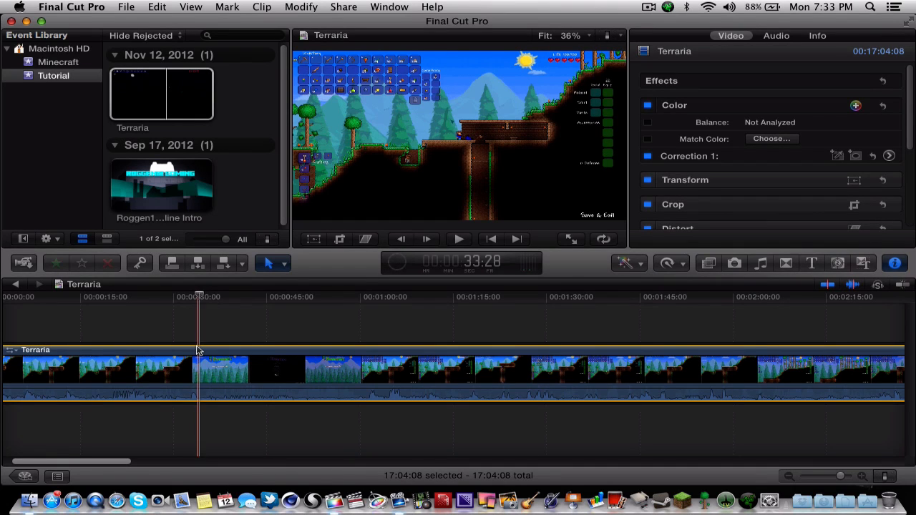
key(super+b)
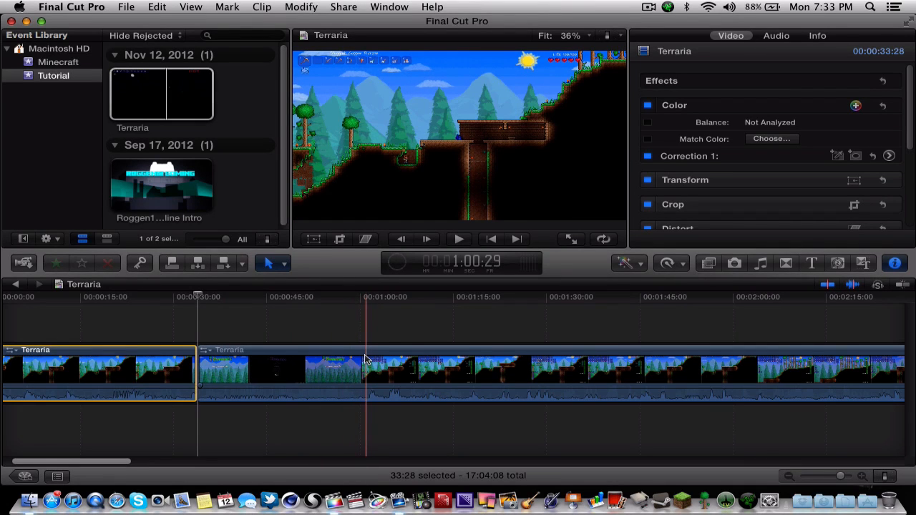
click(365, 358)
key(super+b)
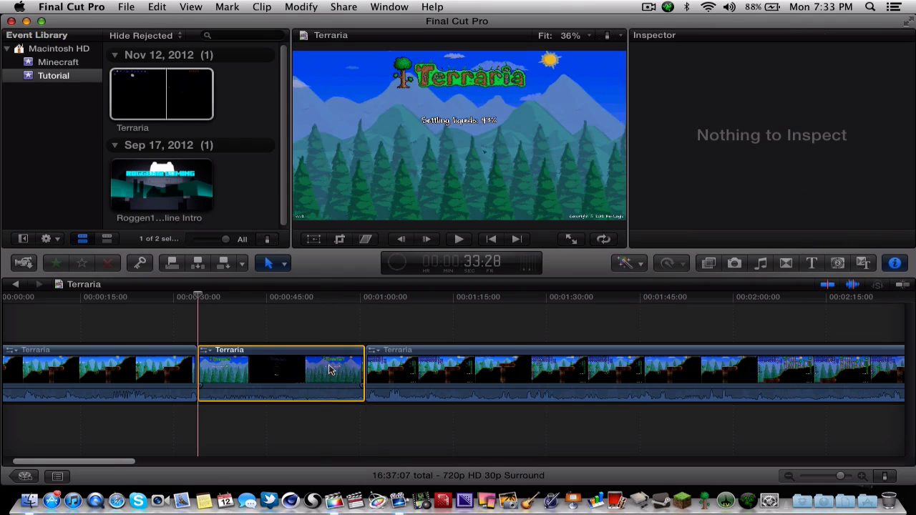
key(Delete)
click(174, 301)
key(space)
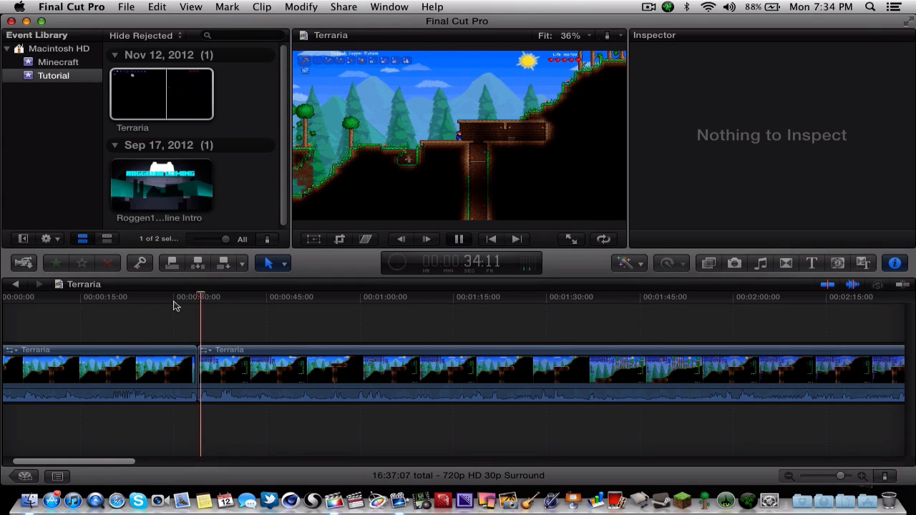
key(space)
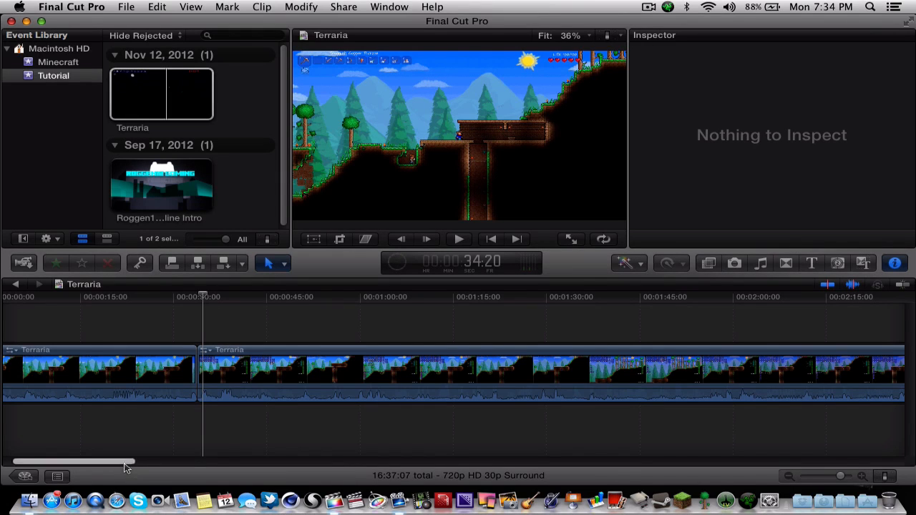
Insert the whole Roggen12 Gaming Skyline Intro clip at the very start of the timeline, before the first Terraria clip.
drag(125, 463, 64, 487)
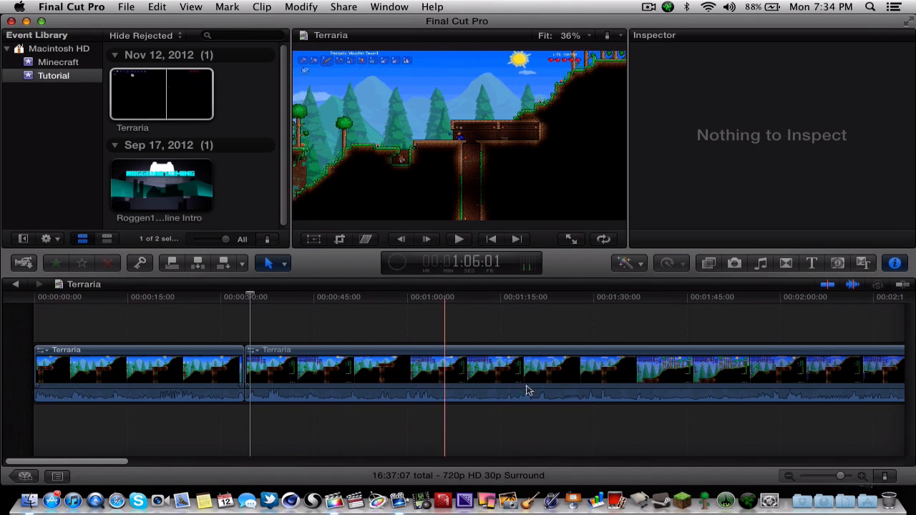
drag(840, 478, 828, 476)
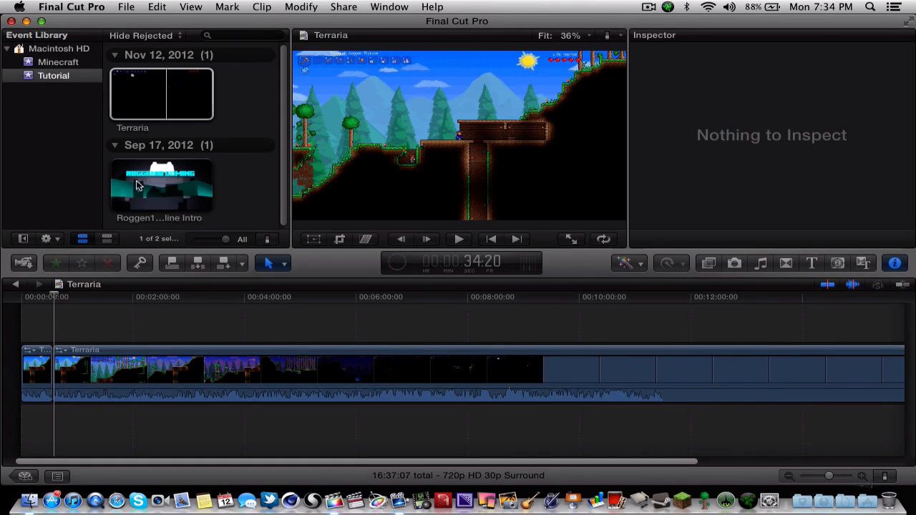
click(134, 184)
mouse_move(213, 182)
mouse_down()
mouse_move(186, 182)
mouse_move(213, 182)
mouse_up()
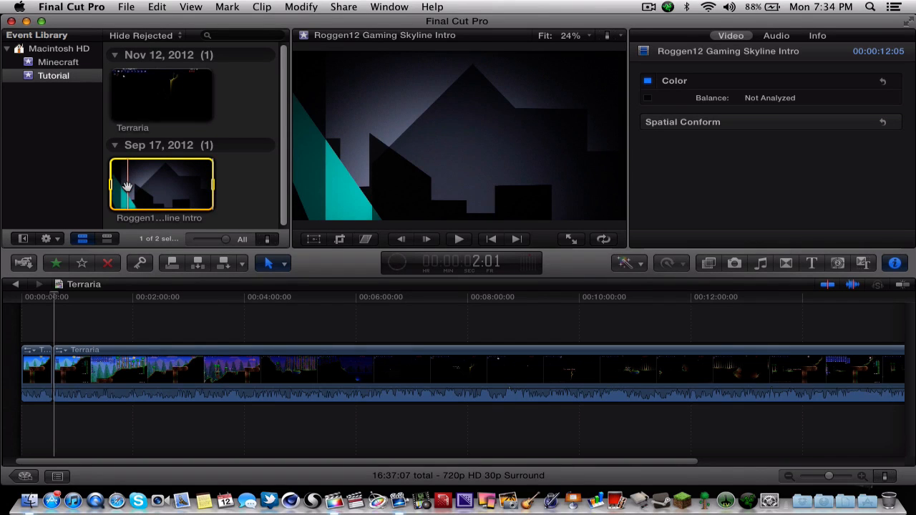
key(i)
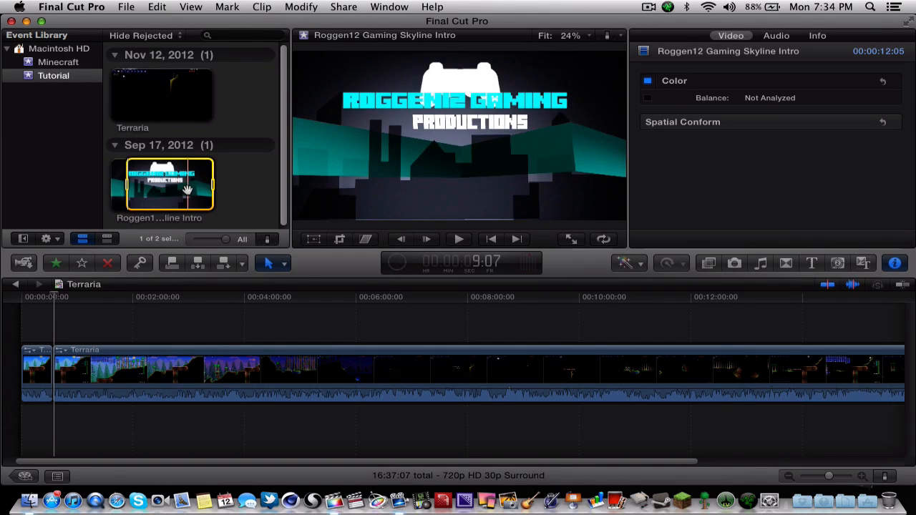
drag(193, 188, 251, 172)
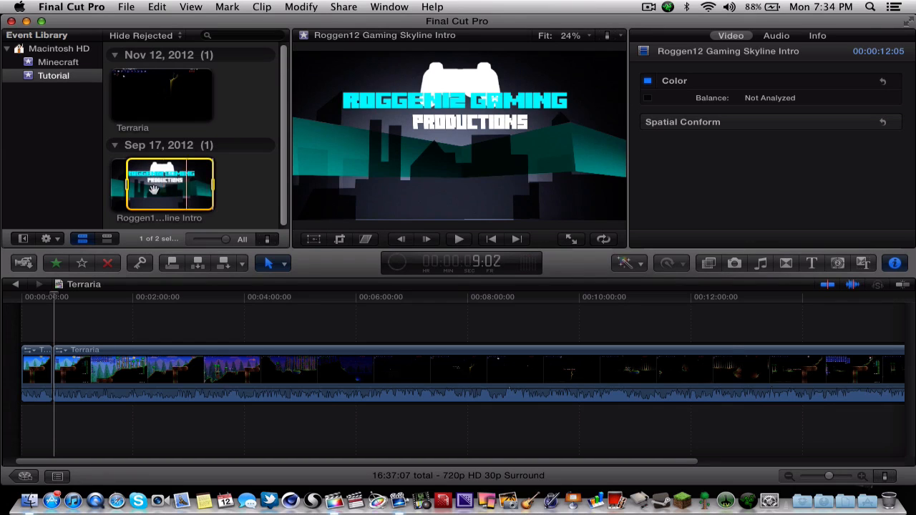
drag(126, 186, 18, 380)
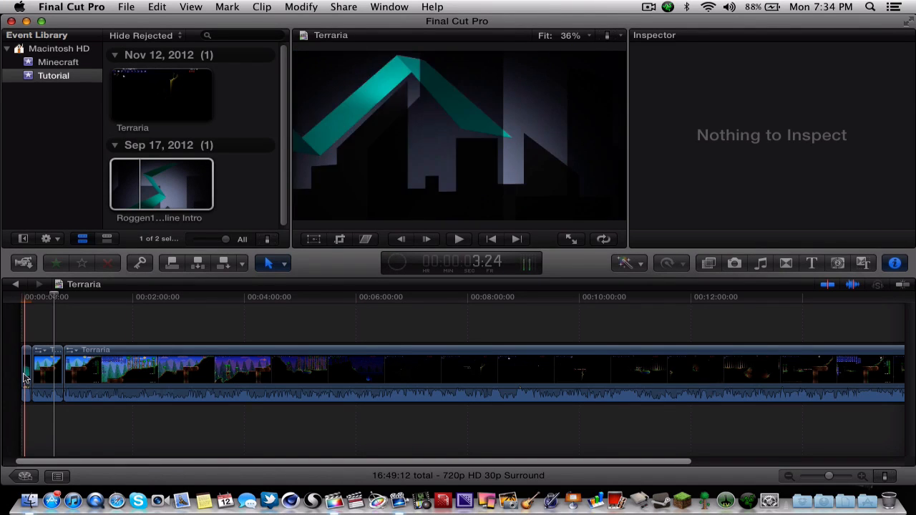
Select the intro clip in the timeline and examine its video and audio properties in the Inspector.
click(25, 377)
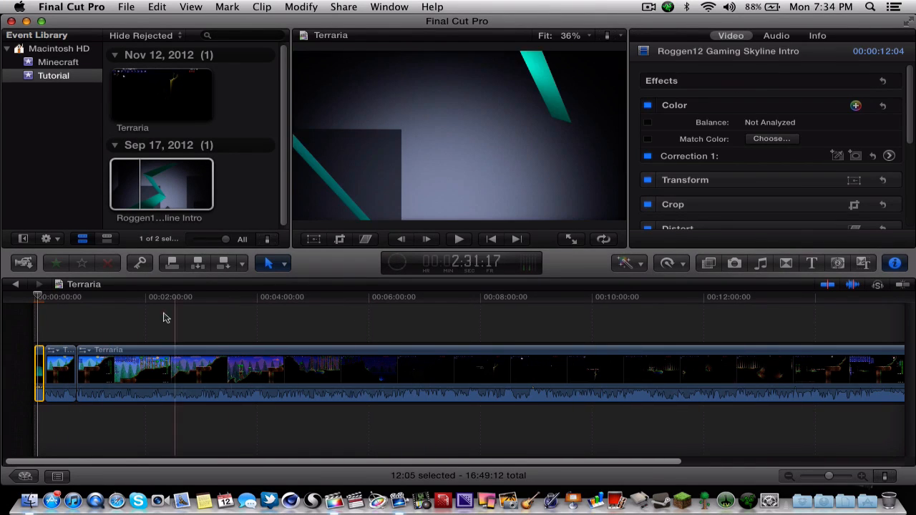
scroll(744, 145, down, 5)
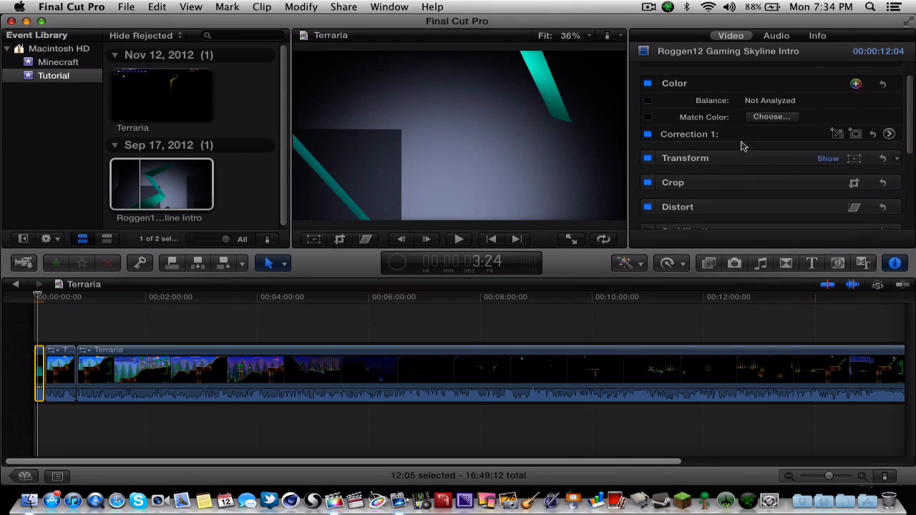
scroll(773, 171, up, 5)
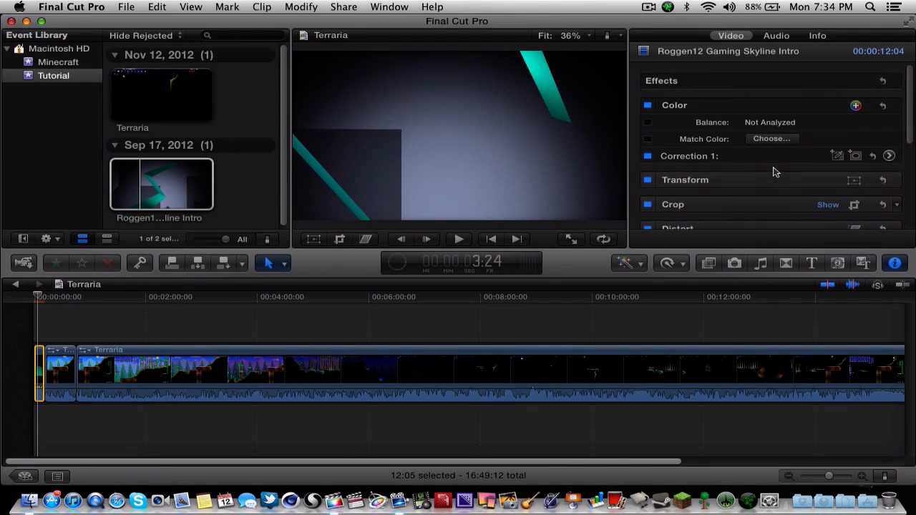
click(778, 36)
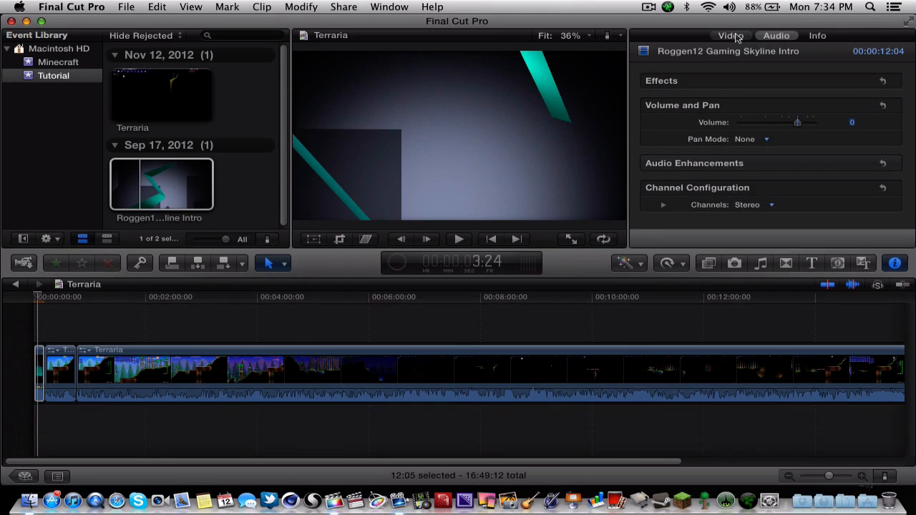
click(731, 36)
click(776, 35)
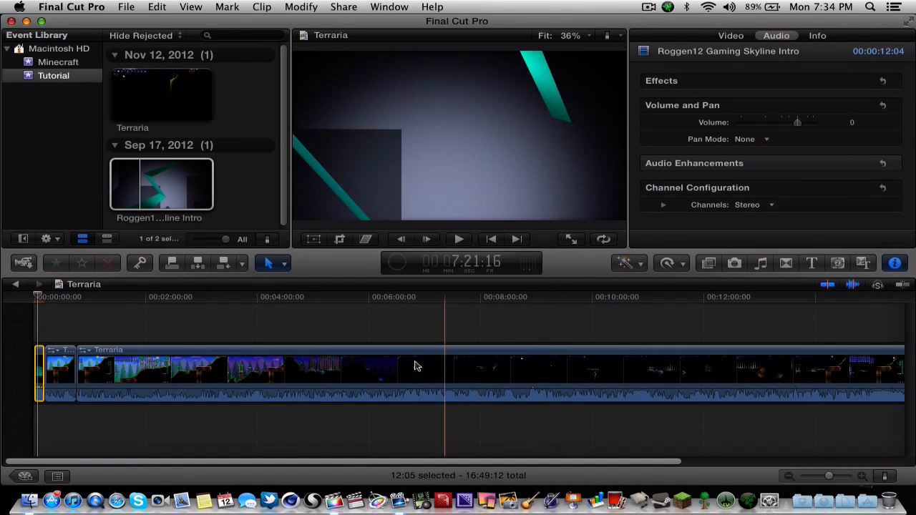
Move the playhead along the long Terraria clip to 6:53:06.
mouse_move(272, 388)
mouse_down()
mouse_move(270, 402)
mouse_move(268, 388)
mouse_up()
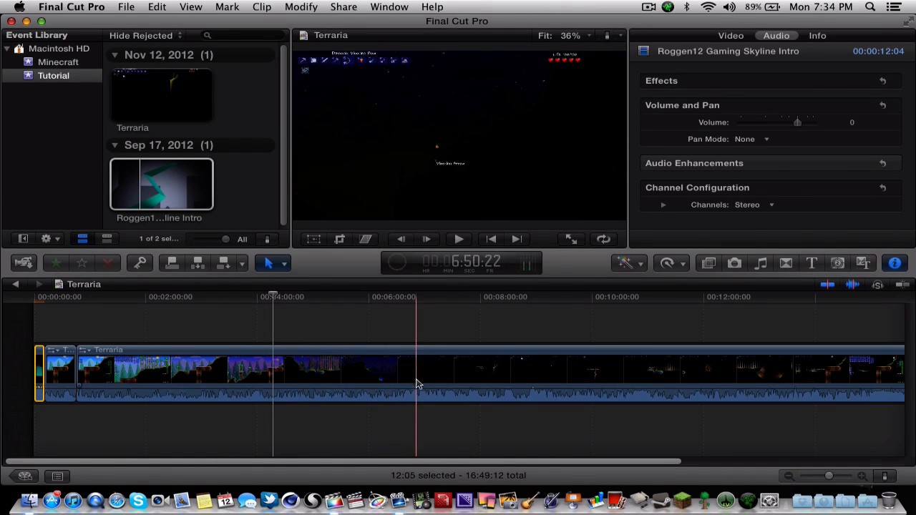
drag(418, 388, 419, 385)
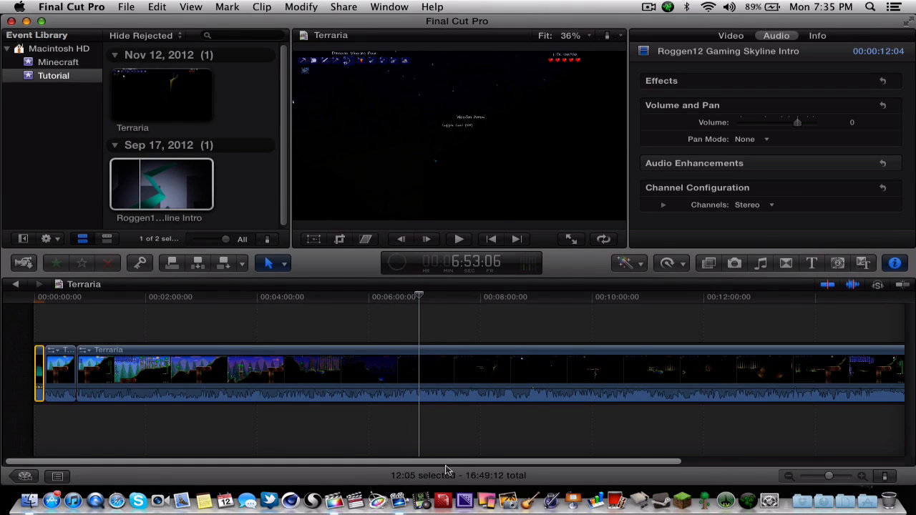
drag(452, 462, 409, 445)
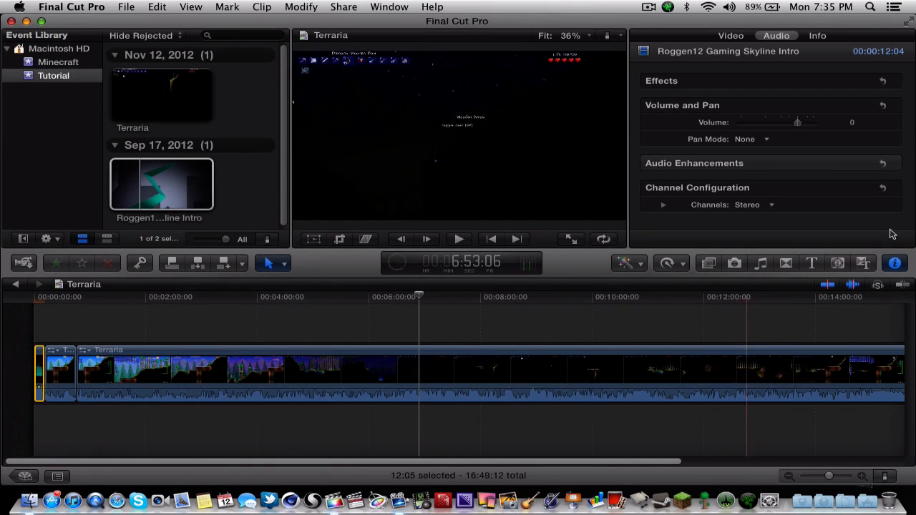
Browse the available transitions, themes and generators.
click(784, 264)
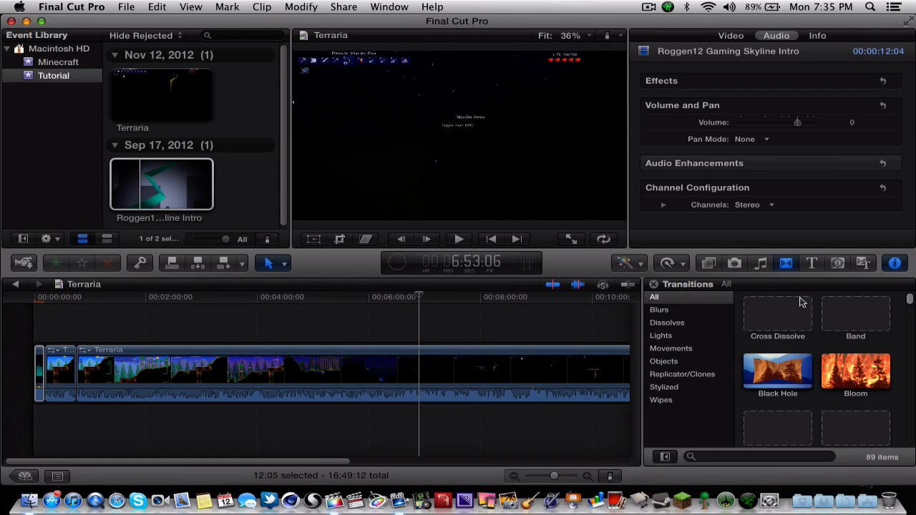
scroll(808, 372, down, 2)
scroll(808, 372, down, 3)
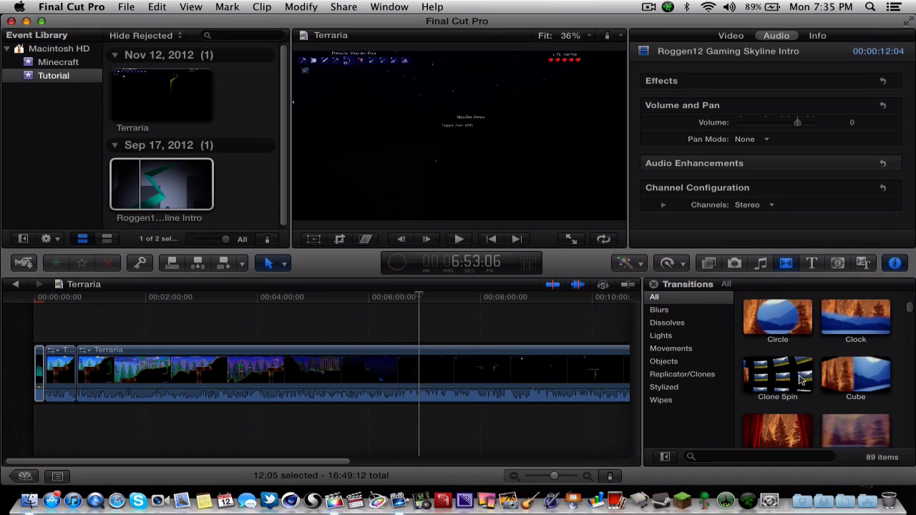
click(864, 264)
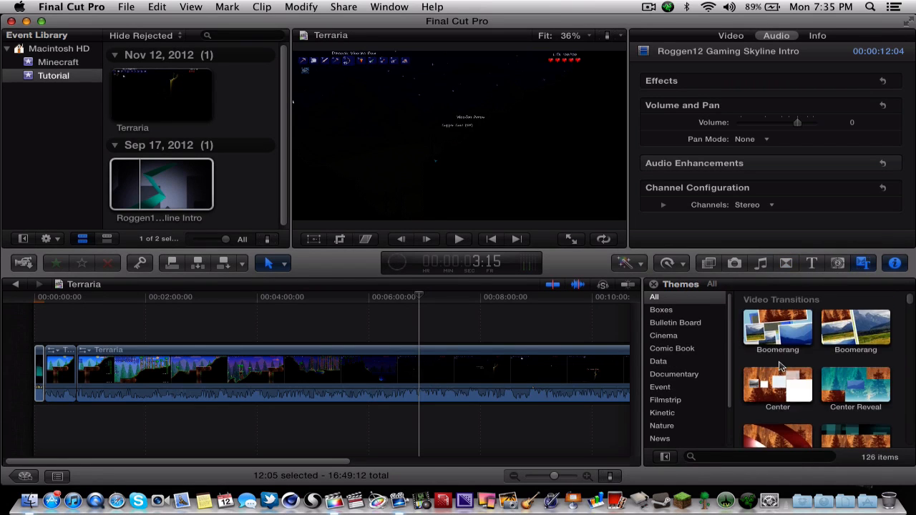
scroll(779, 365, down, 5)
scroll(780, 365, down, 10)
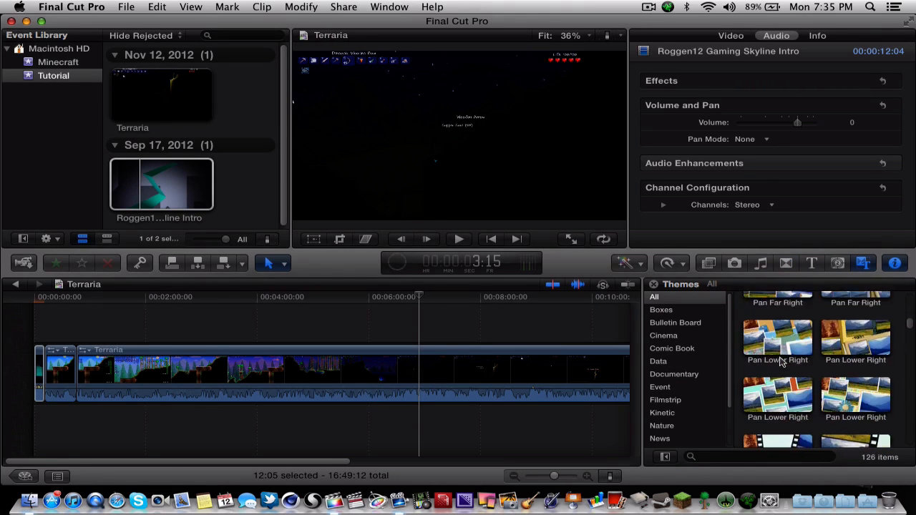
click(839, 264)
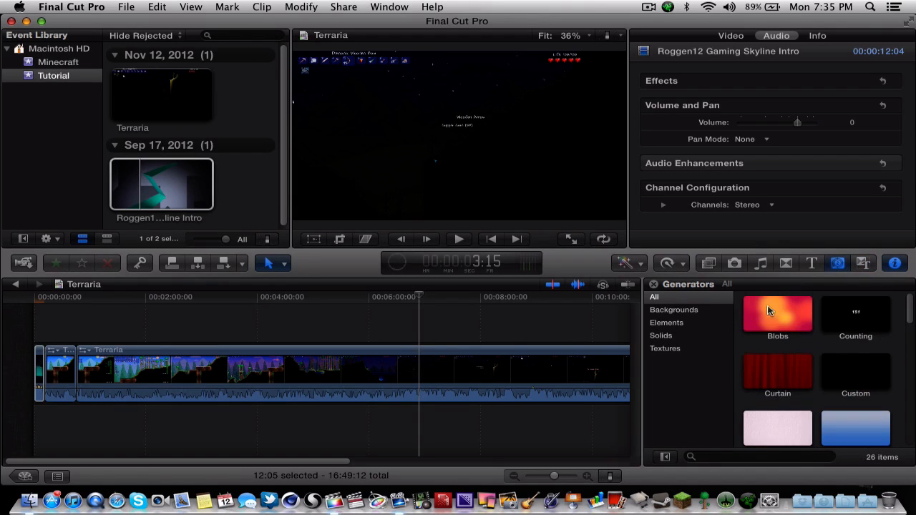
scroll(780, 343, down, 5)
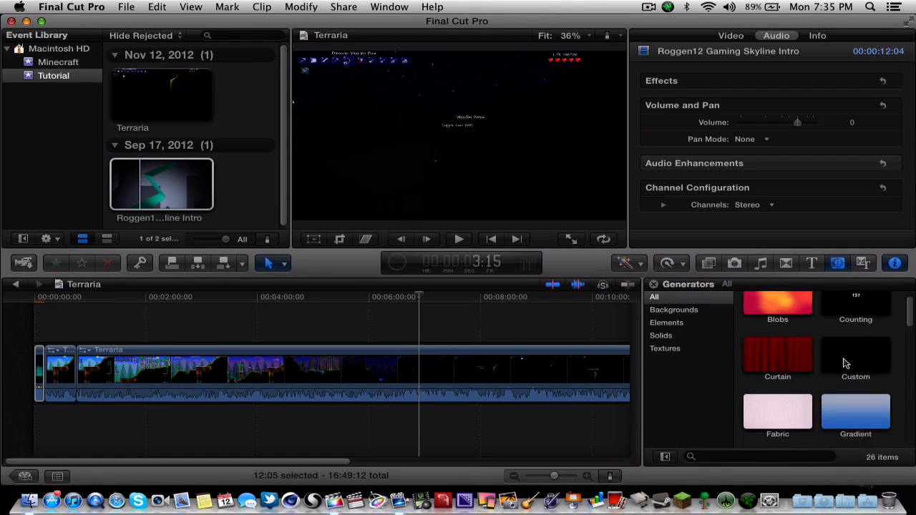
Browse the available titles and preview the Boogie Lights and Clouds titles.
click(810, 264)
scroll(823, 386, down, 2)
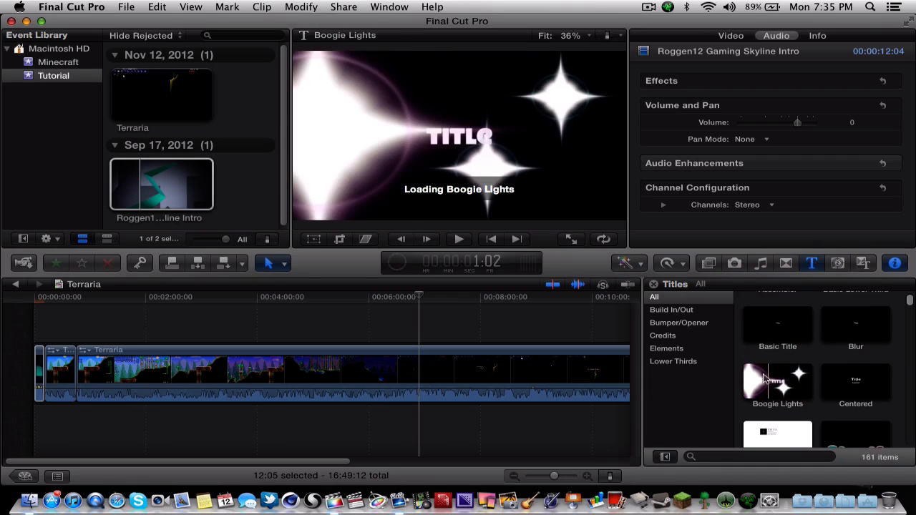
key(space)
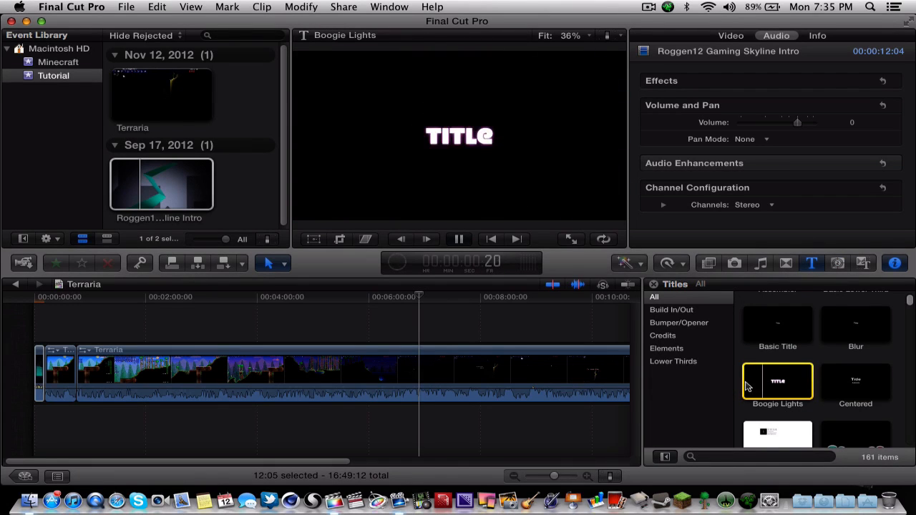
scroll(849, 390, down, 2)
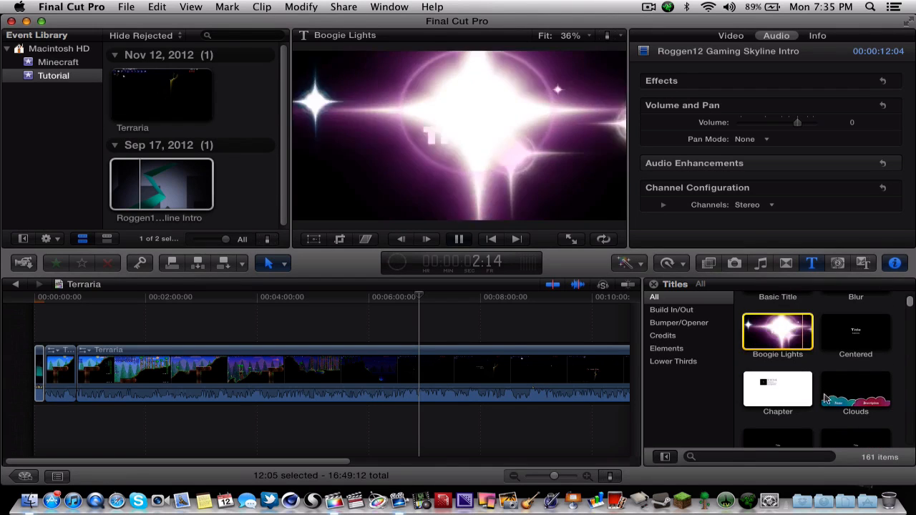
click(832, 399)
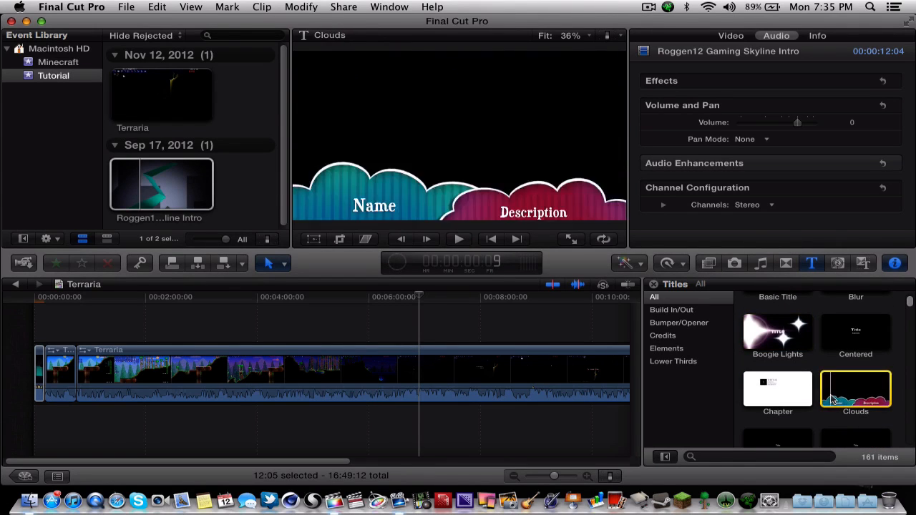
key(space)
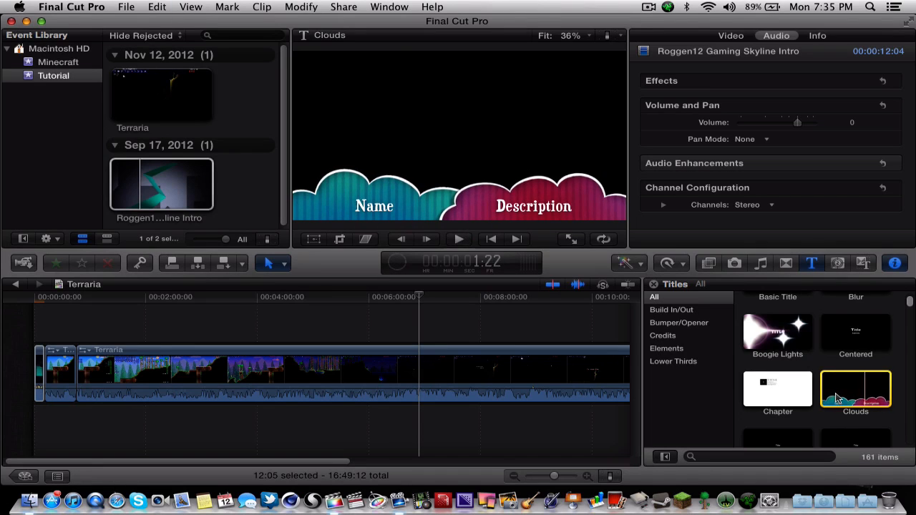
scroll(852, 390, up, 3)
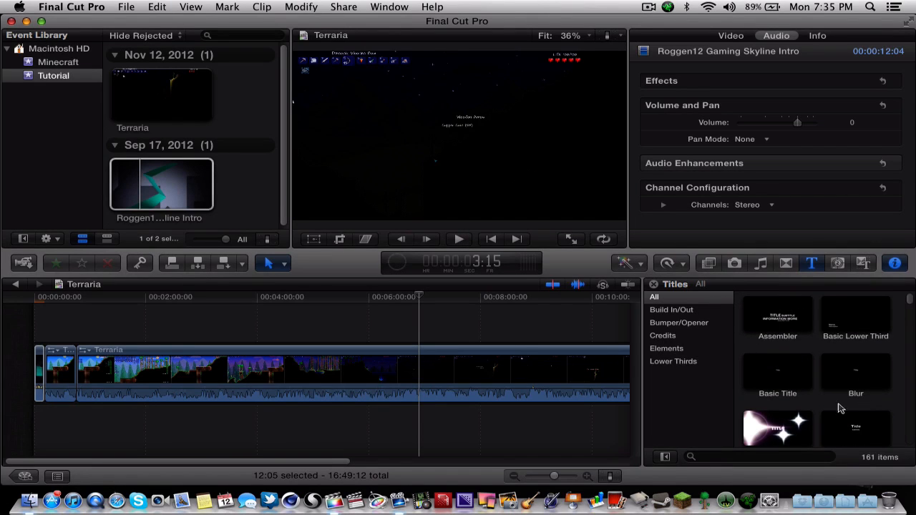
scroll(840, 408, down, 3)
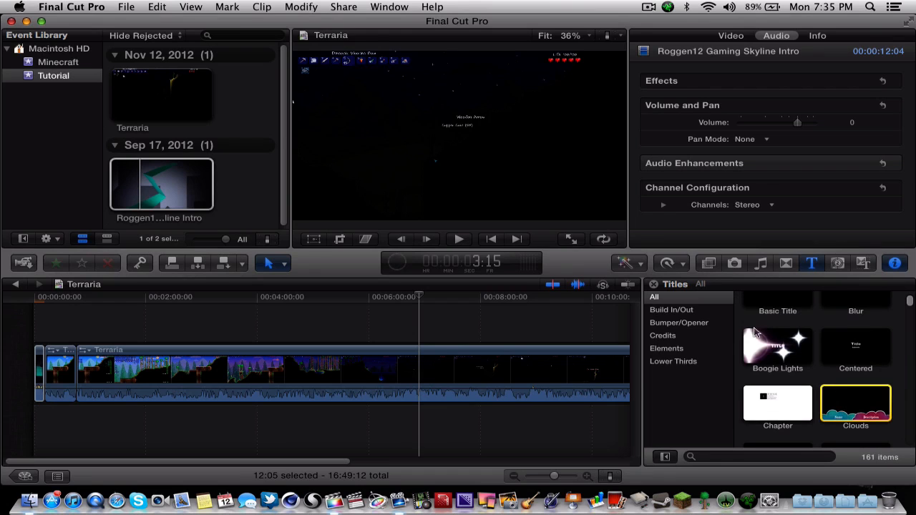
Place the Boogie Lights title above the long Terraria clip, extend it to 12:18, and play it back.
drag(755, 333, 113, 333)
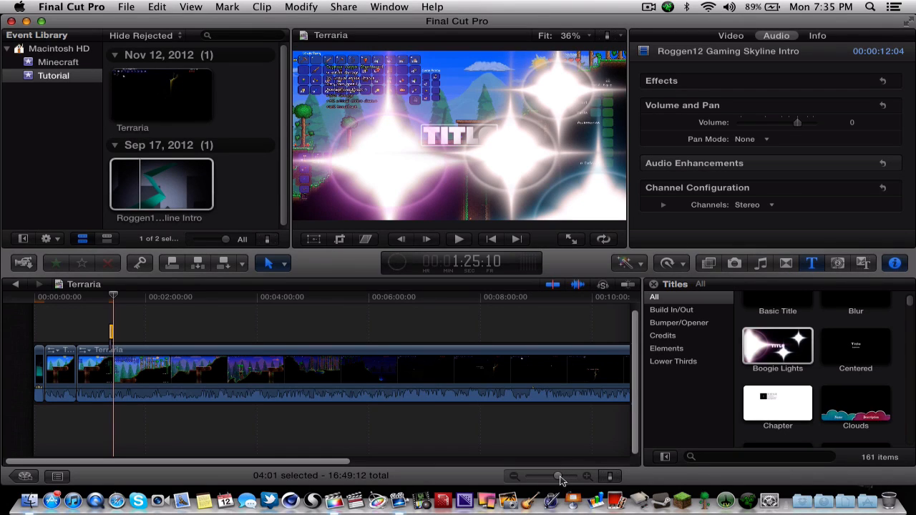
drag(560, 478, 566, 478)
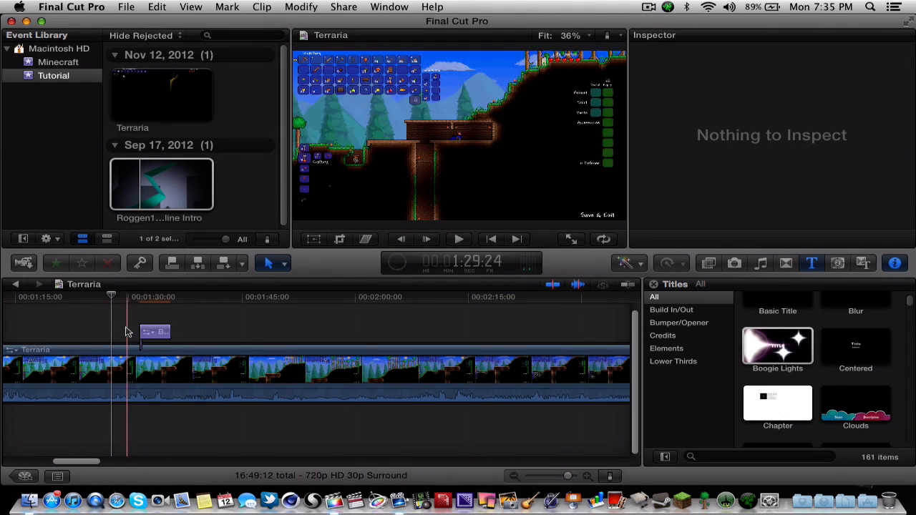
drag(170, 331, 232, 333)
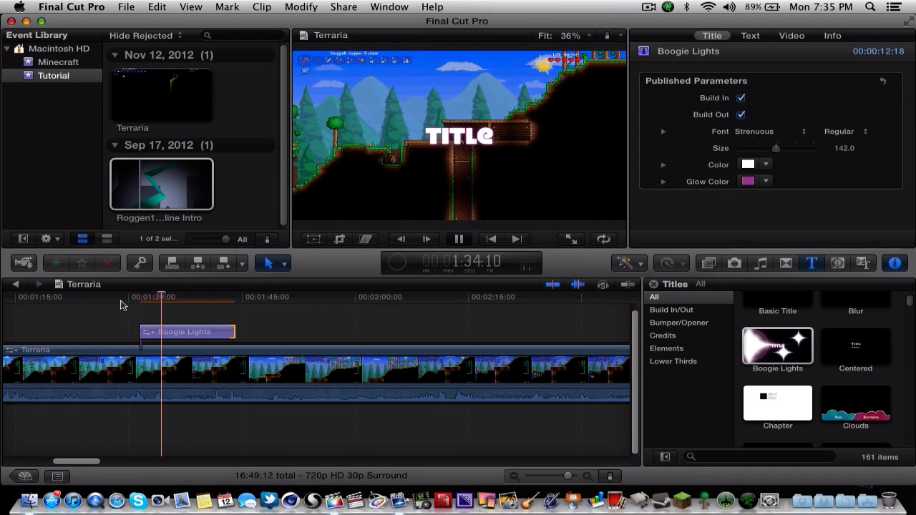
click(124, 306)
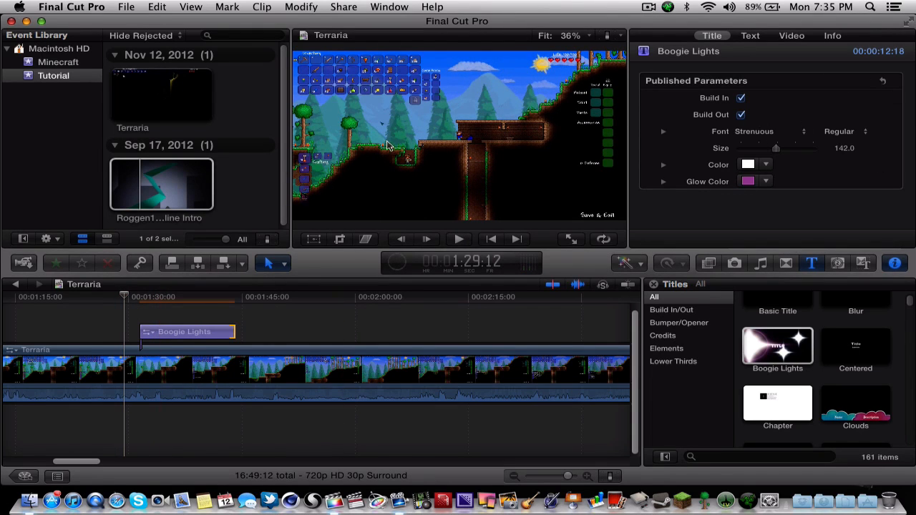
key(space)
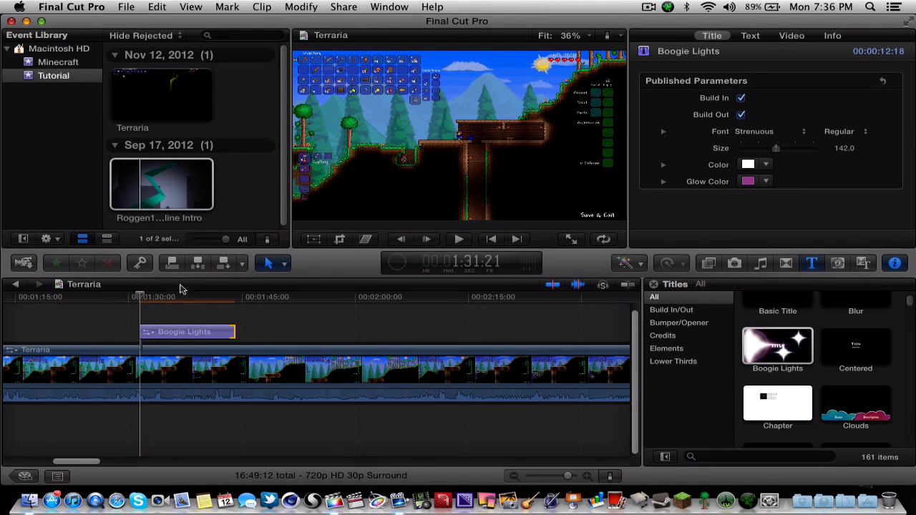
Change the Boogie Lights title's glow color to green and set its size to 145.
click(747, 181)
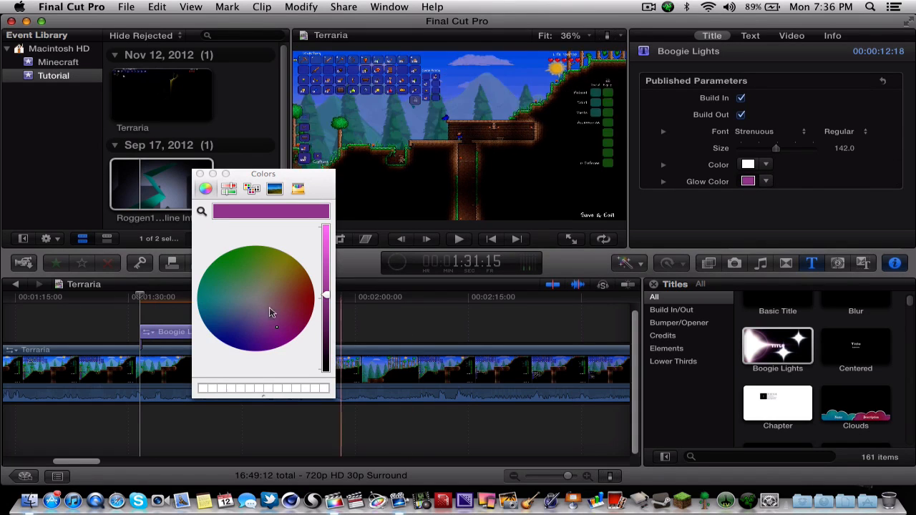
click(232, 251)
click(202, 175)
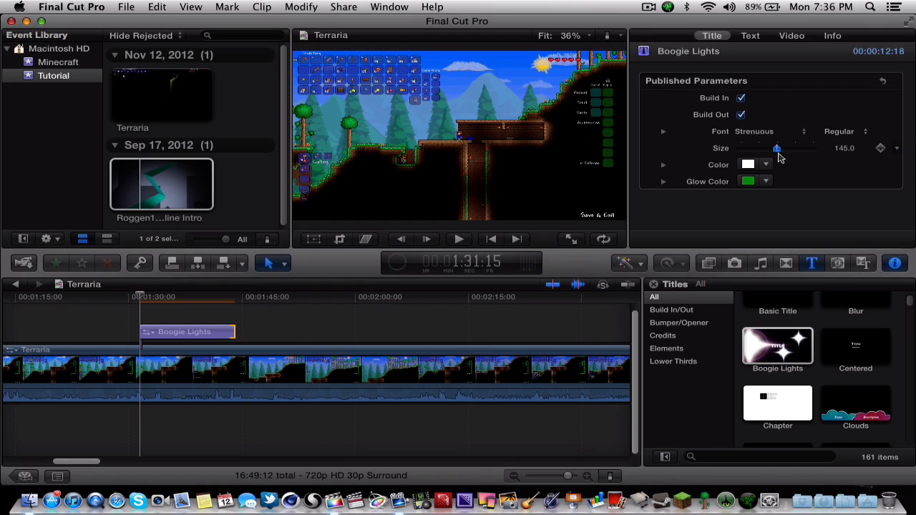
click(168, 309)
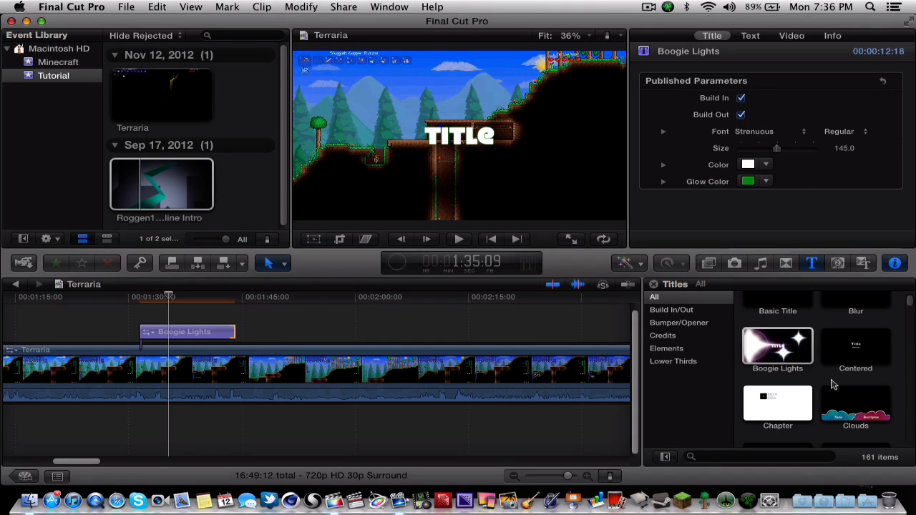
Replace the title's text with "Hello World!" and set its font size to 132.
click(873, 440)
click(750, 36)
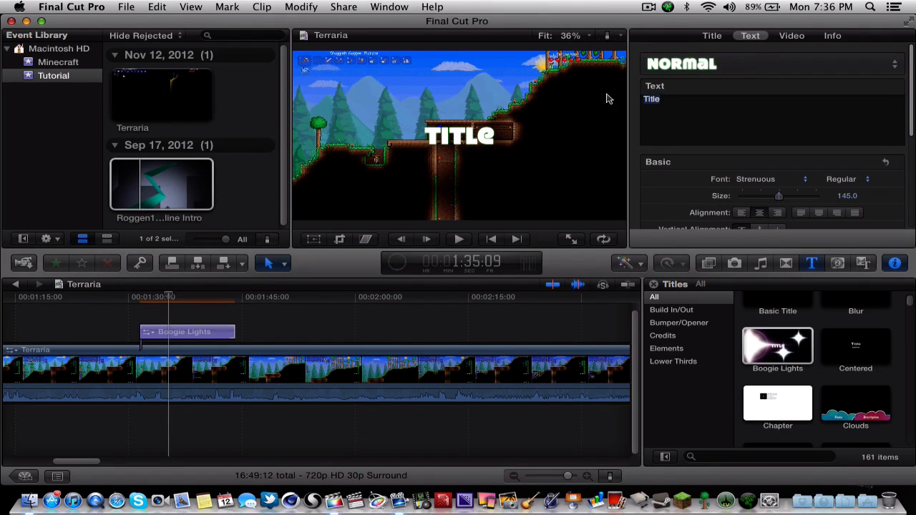
text(Hello World!)
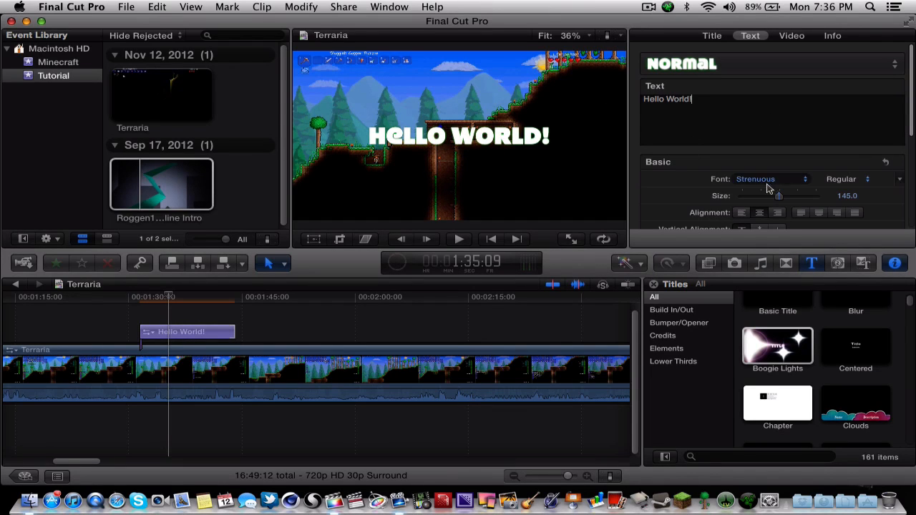
drag(782, 198, 775, 198)
scroll(773, 158, down, 1)
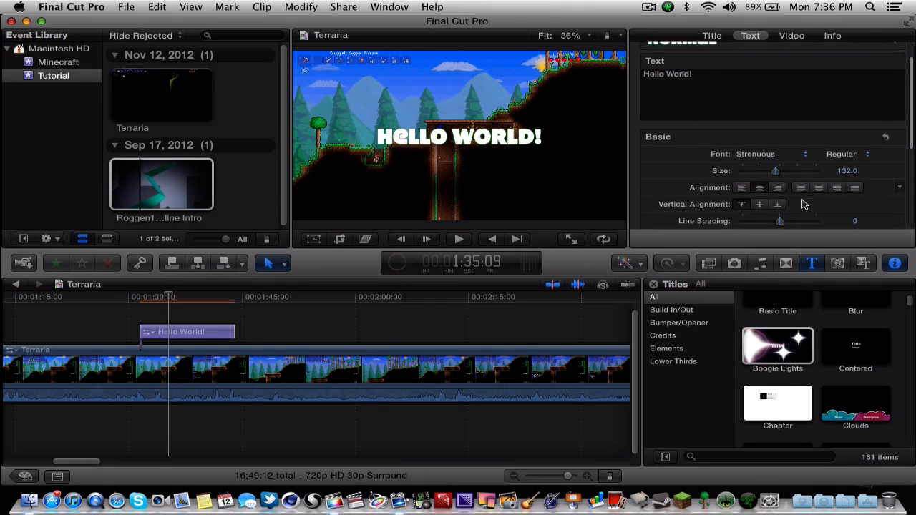
Set the Hello World! title's horizontal position to -34 px and its scale to 120% in the transform properties.
click(791, 36)
mouse_move(813, 138)
mouse_down()
mouse_move(794, 138)
mouse_move(823, 139)
mouse_up()
scroll(872, 177, down, 1)
scroll(871, 177, down, 2)
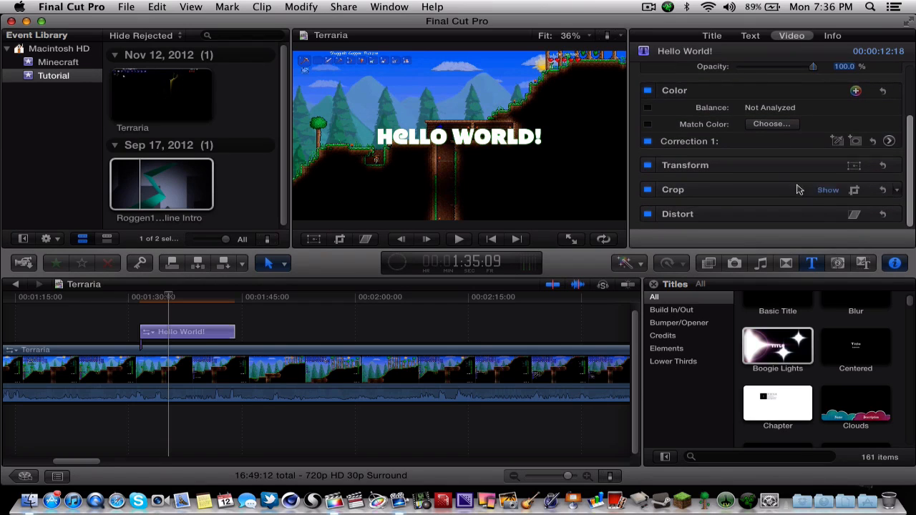
click(828, 166)
scroll(808, 192, down, 1)
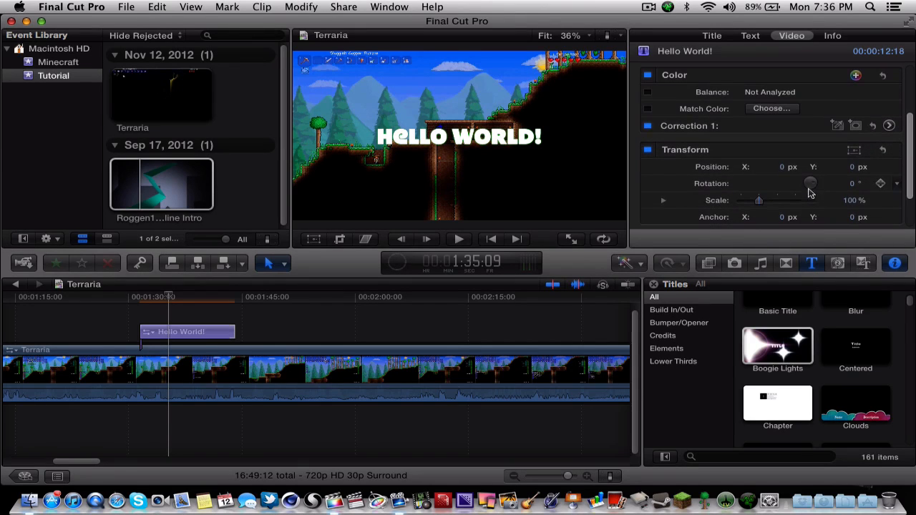
mouse_move(787, 172)
mouse_down()
mouse_move(809, 171)
mouse_move(773, 169)
mouse_up()
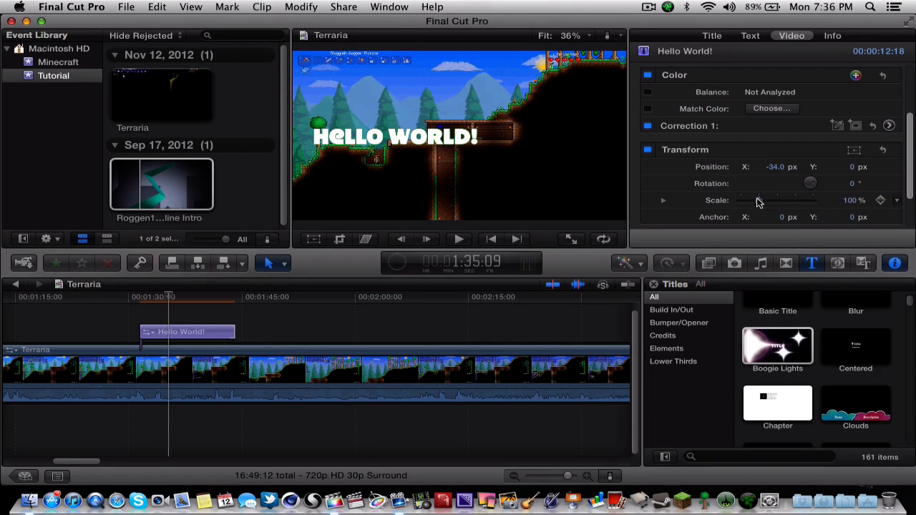
drag(759, 202, 804, 217)
Examine the blend modes available for the Hello World! title and play the title back in the timeline.
scroll(795, 200, up, 4)
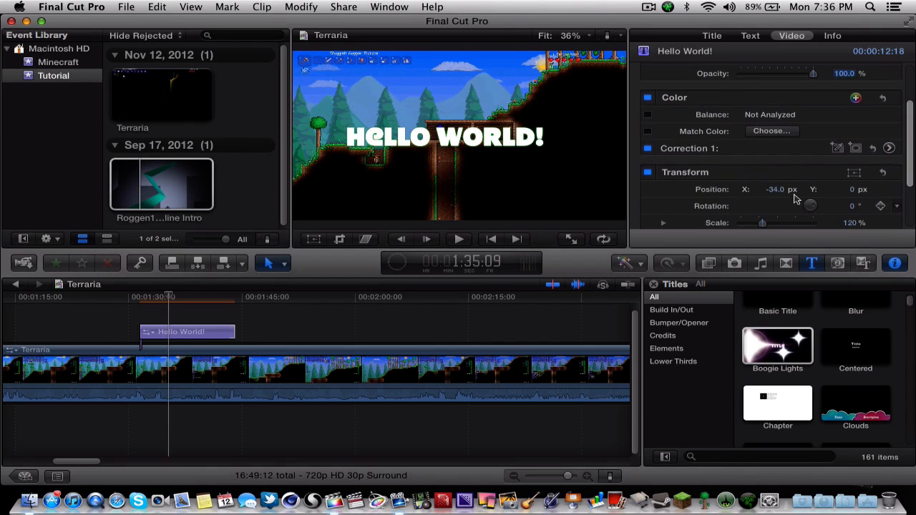
scroll(794, 200, up, 3)
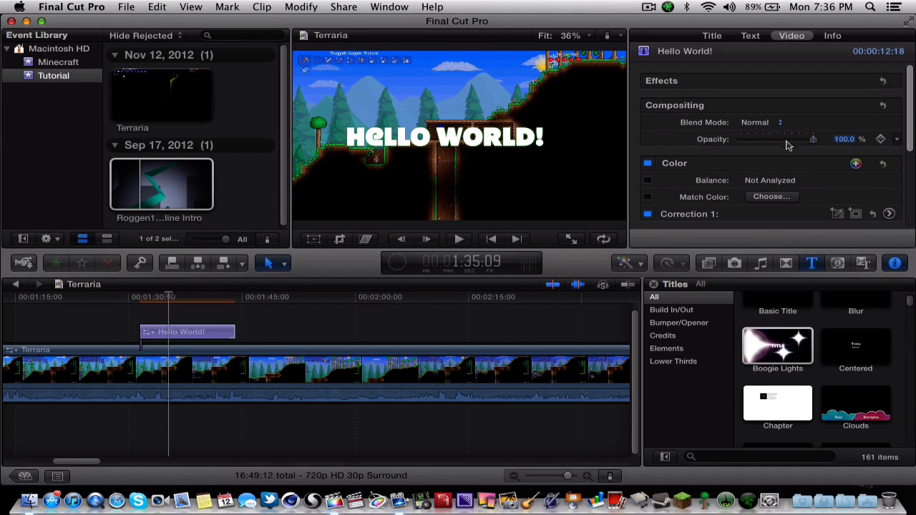
click(767, 127)
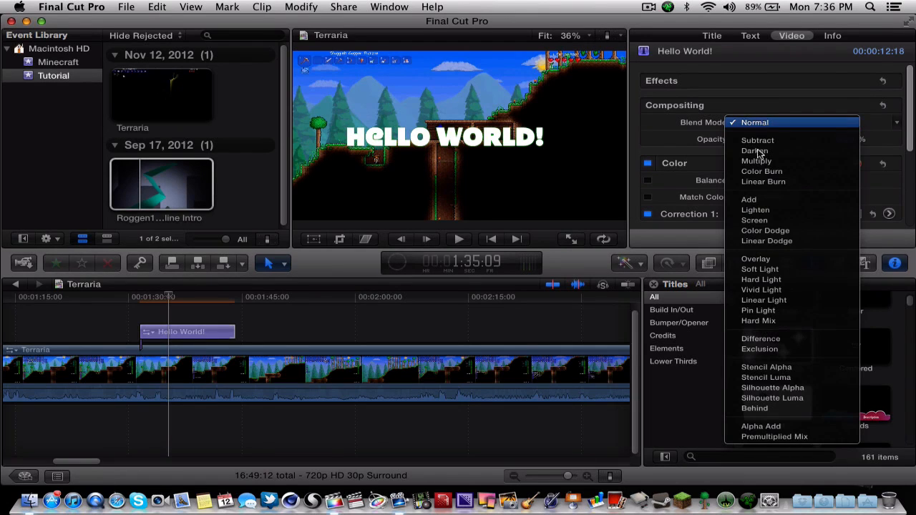
key(Escape)
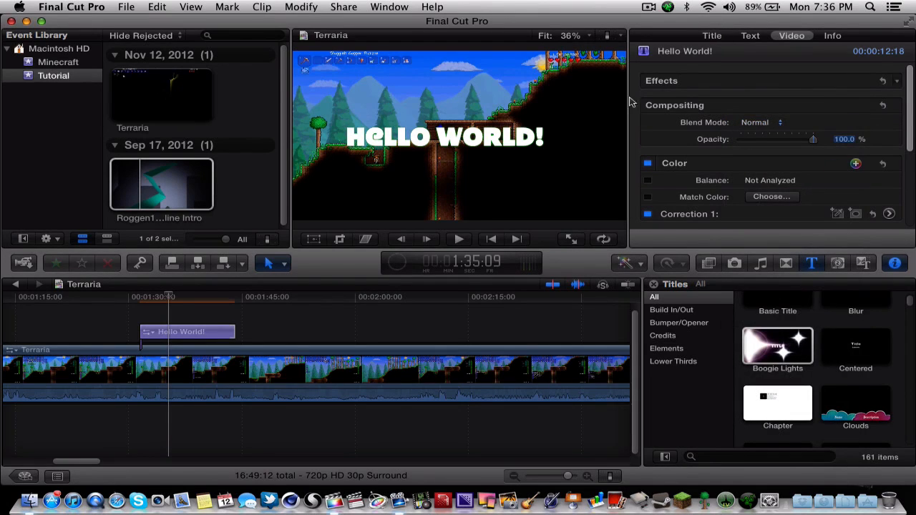
drag(167, 295, 122, 301)
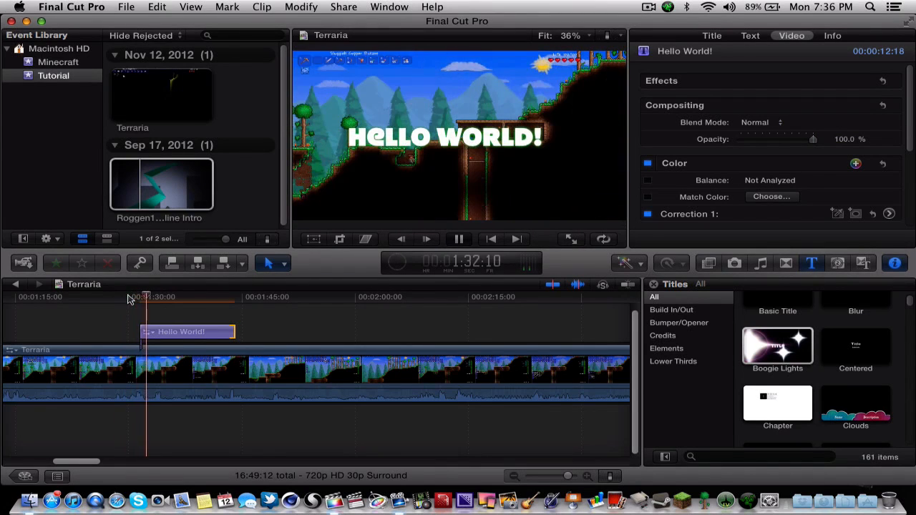
key(space)
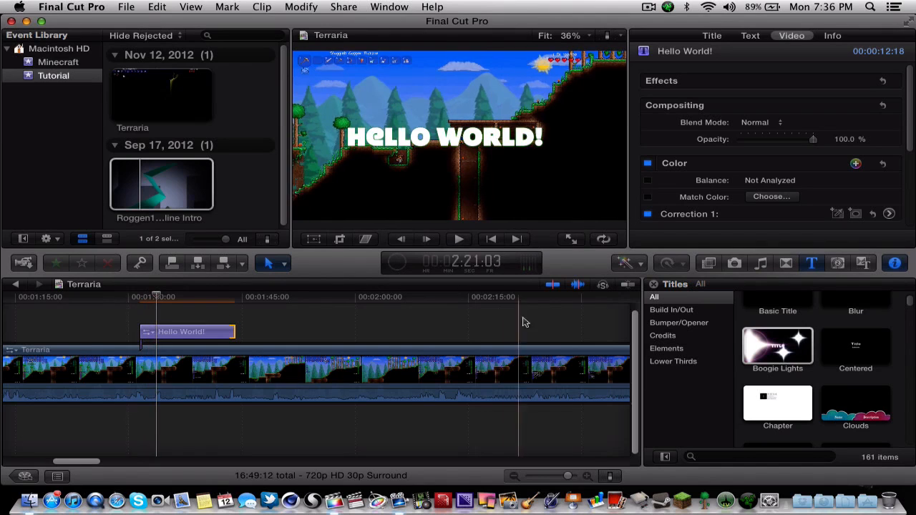
Delete the Hello World! title from the timeline.
scroll(816, 372, down, 5)
click(199, 333)
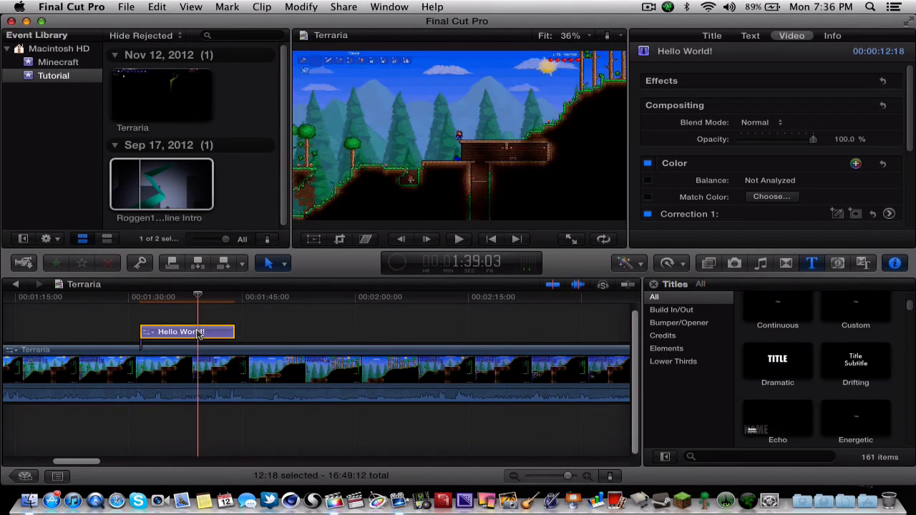
key(Delete)
Add a Bloom transition between the intro and the first Terraria clip, allowing the media to overlap.
click(785, 263)
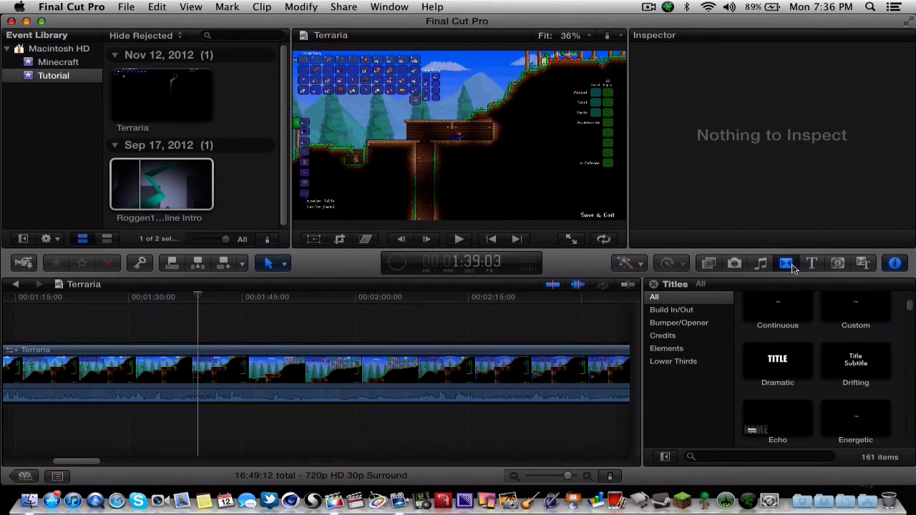
drag(73, 461, 24, 463)
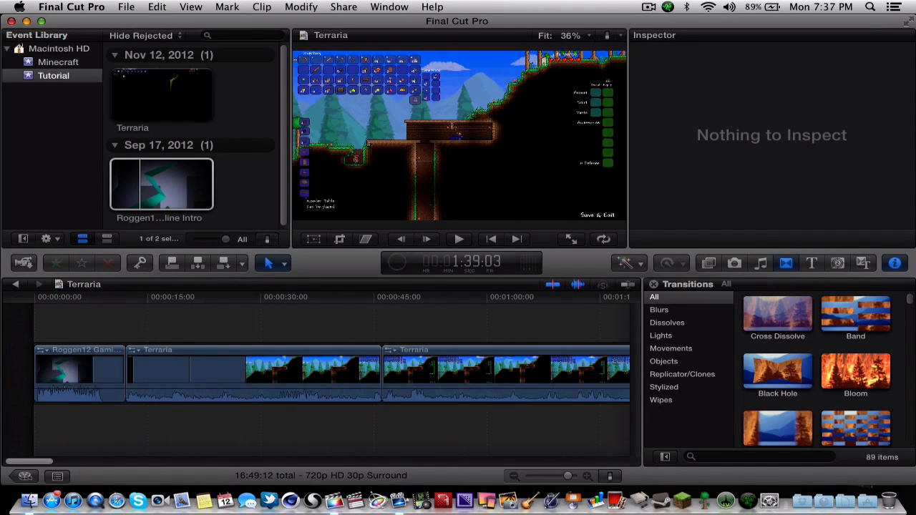
click(869, 377)
drag(869, 377, 133, 374)
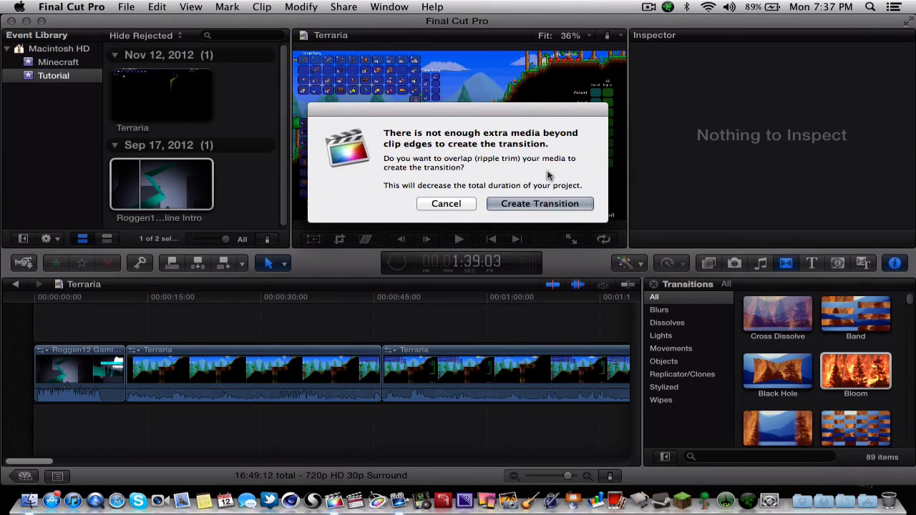
click(540, 204)
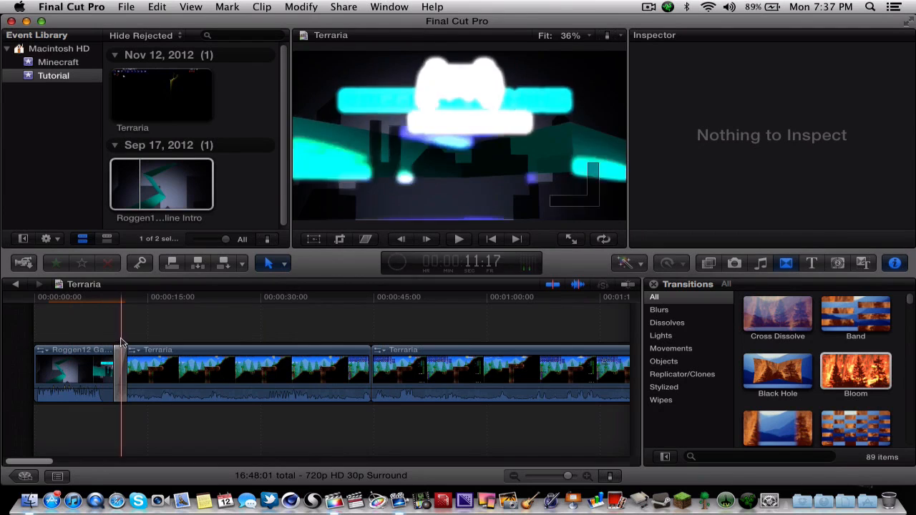
Select the two adjacent Terraria clips and examine the commands available for them, including Add Cross Dissolve.
drag(44, 463, 55, 460)
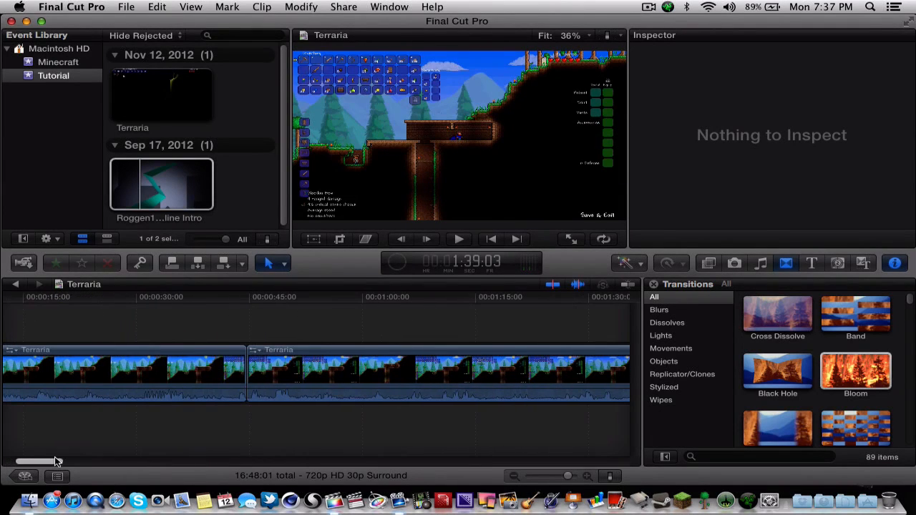
click(264, 374)
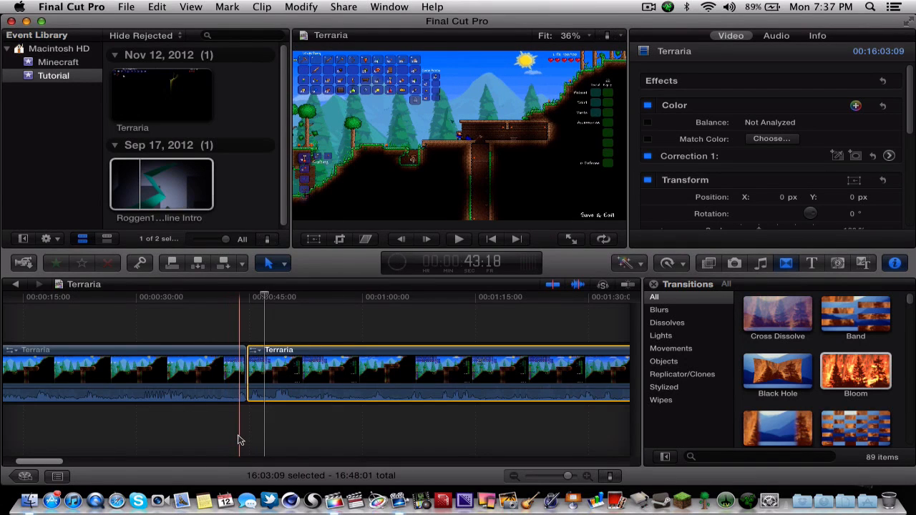
super+click(233, 373)
right_click(231, 372)
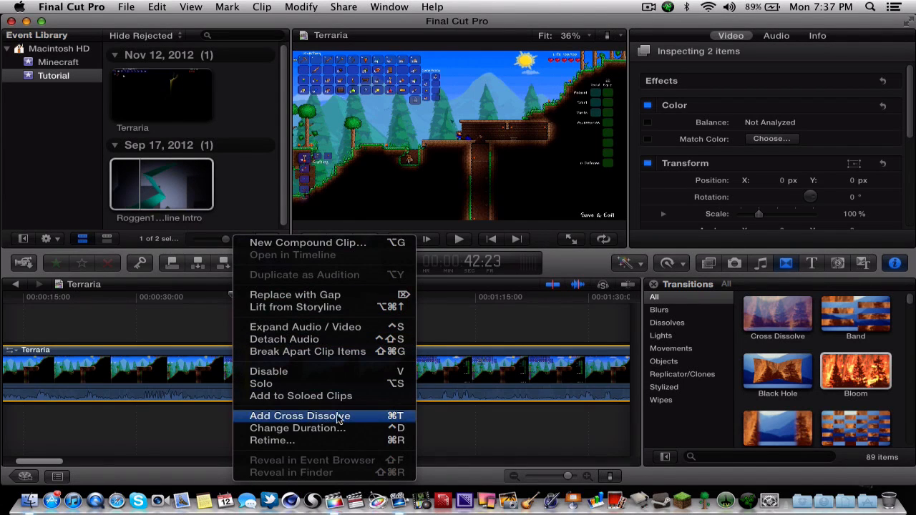
click(213, 429)
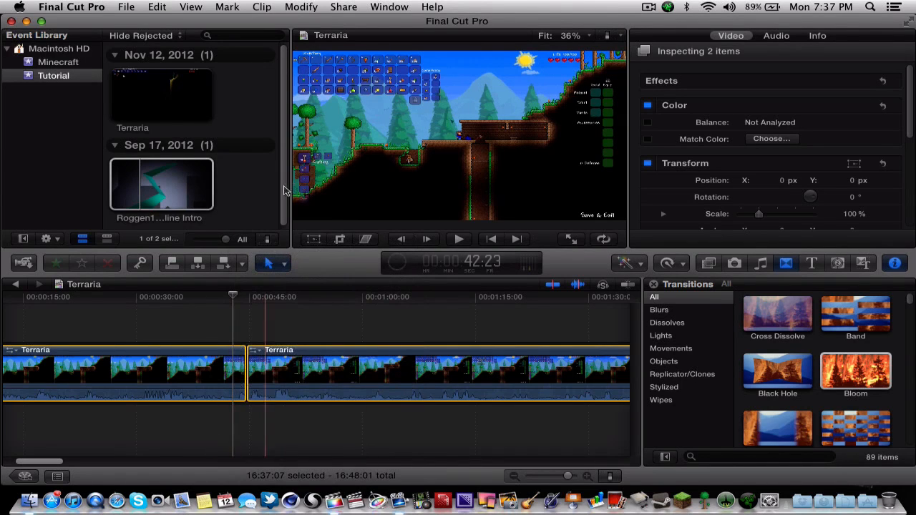
click(262, 6)
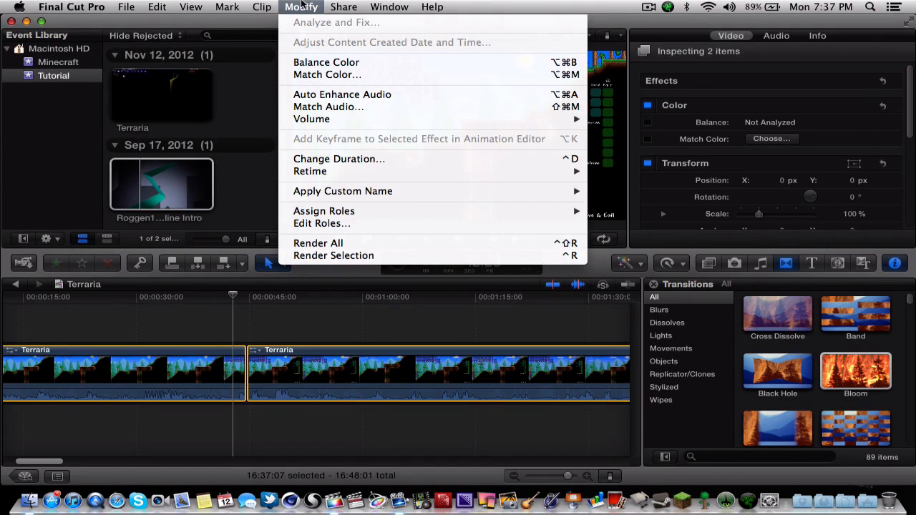
mouse_move(265, 7)
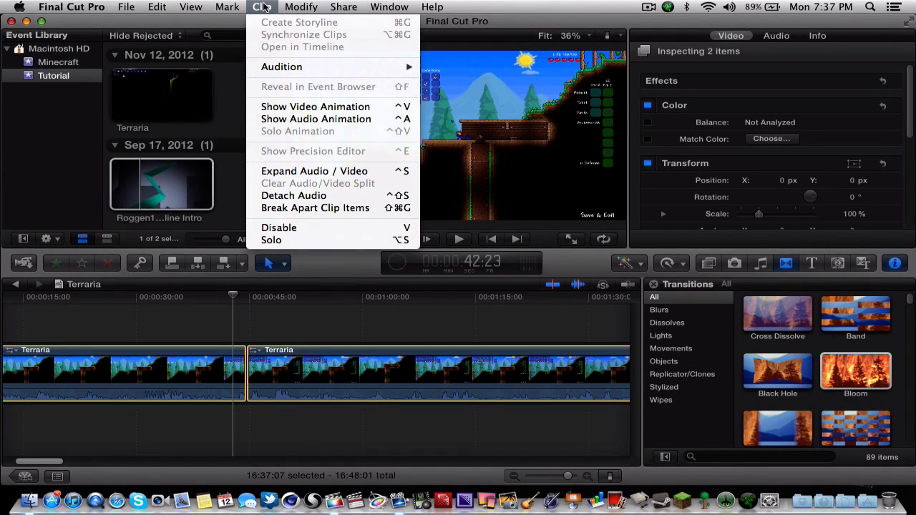
click(291, 240)
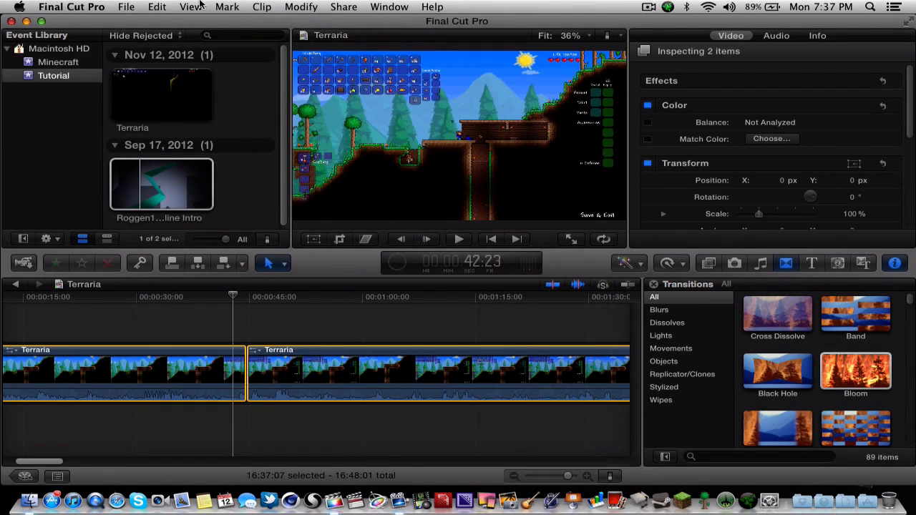
click(227, 6)
mouse_move(262, 6)
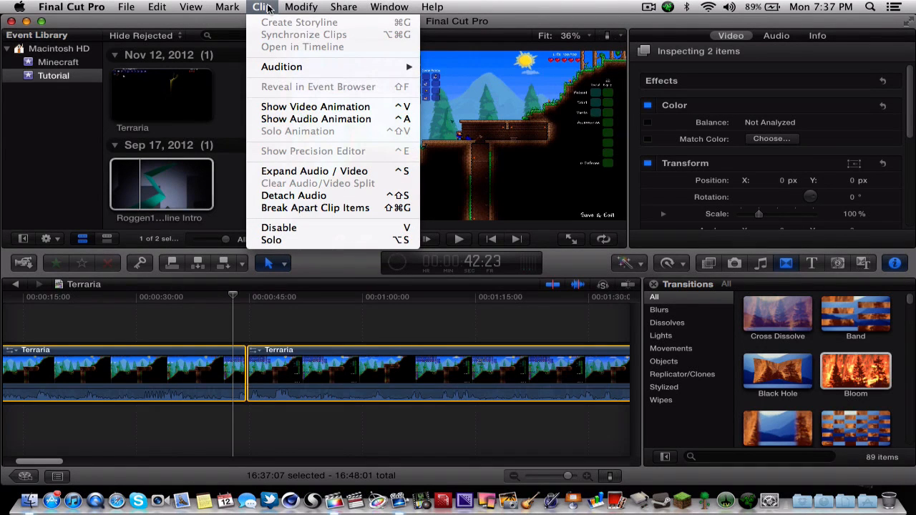
click(268, 6)
Clear the clip selection and browse the Music and Sound, Photos and Effects libraries.
drag(53, 462, 558, 477)
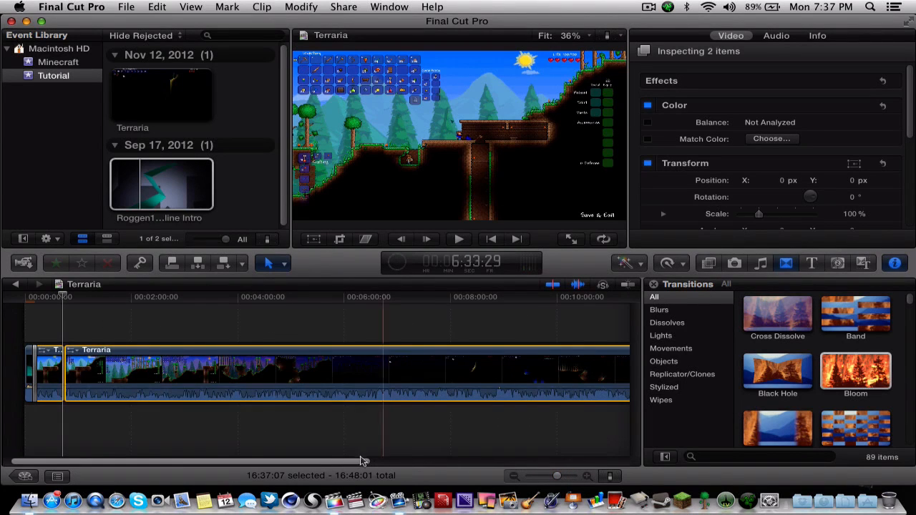
click(319, 437)
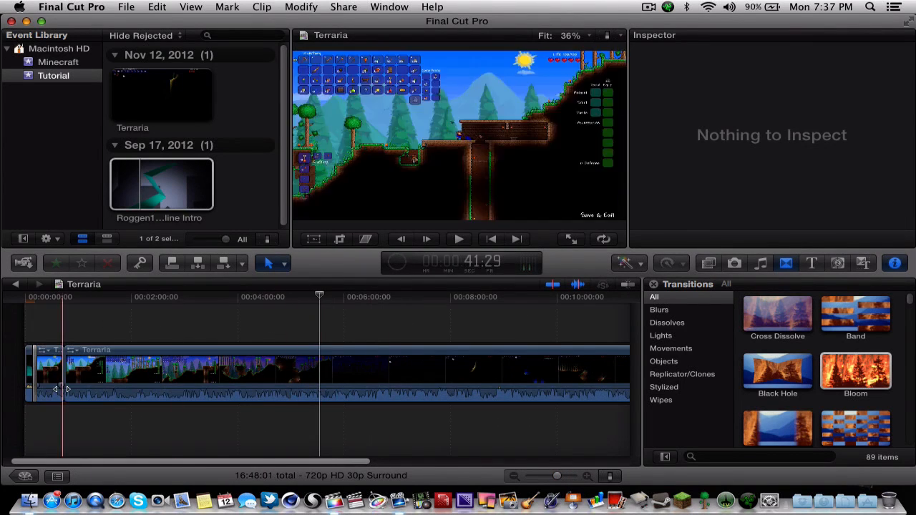
drag(223, 463, 517, 473)
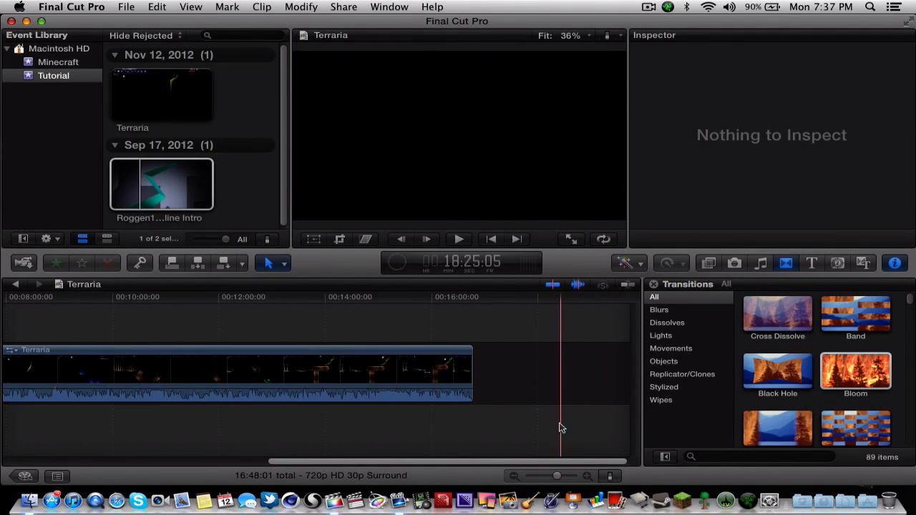
click(761, 263)
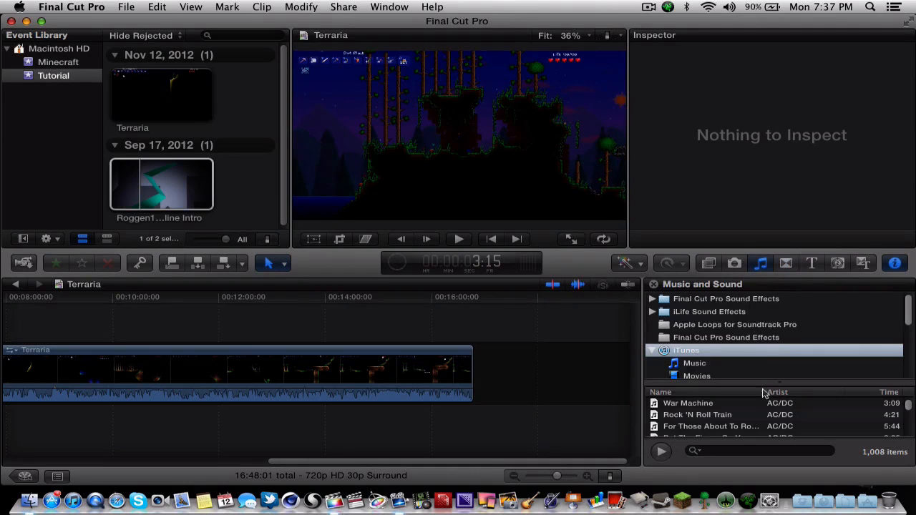
scroll(716, 298, down, 5)
scroll(720, 295, up, 6)
click(734, 264)
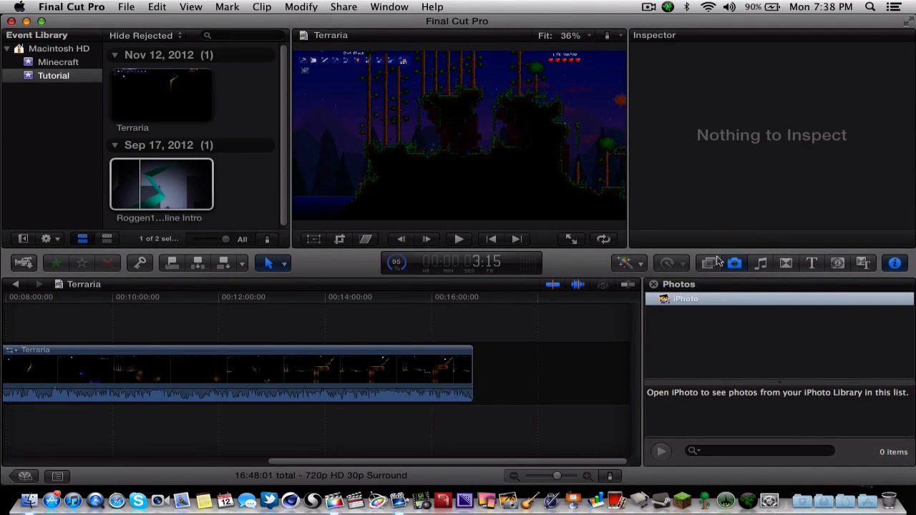
click(710, 263)
scroll(682, 398, down, 5)
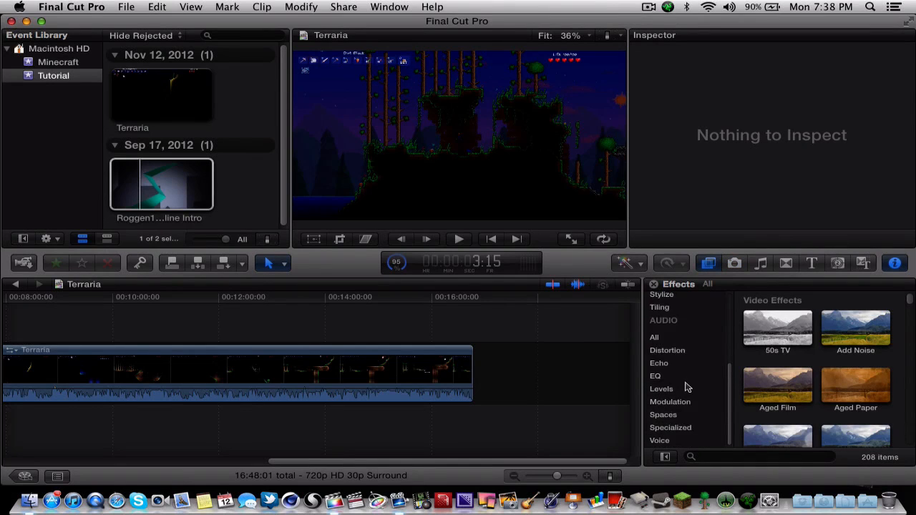
scroll(684, 383, up, 5)
Apply the Night Vision video effect to the long second Terraria clip.
click(297, 299)
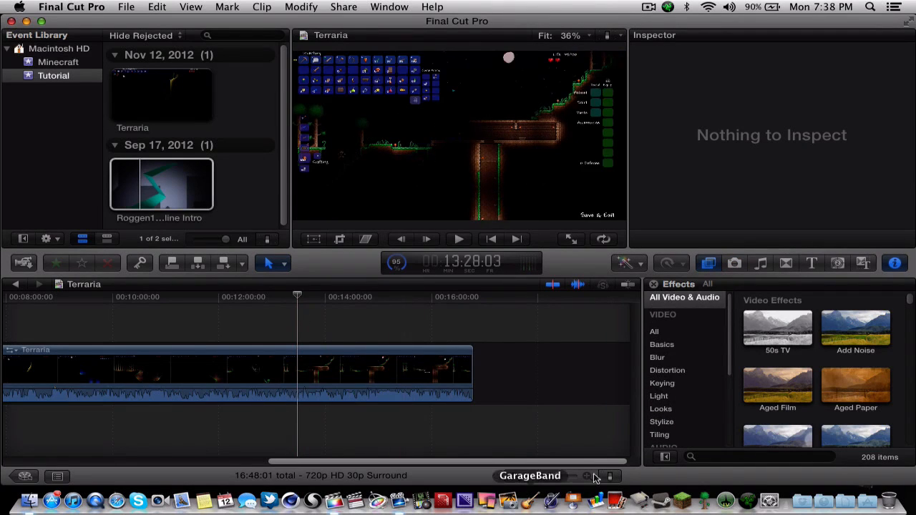
scroll(856, 387, down, 10)
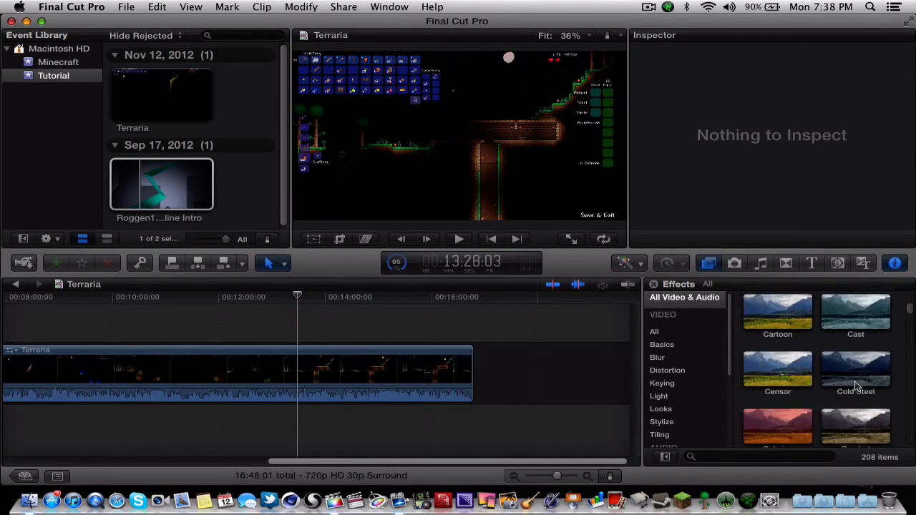
scroll(857, 386, down, 10)
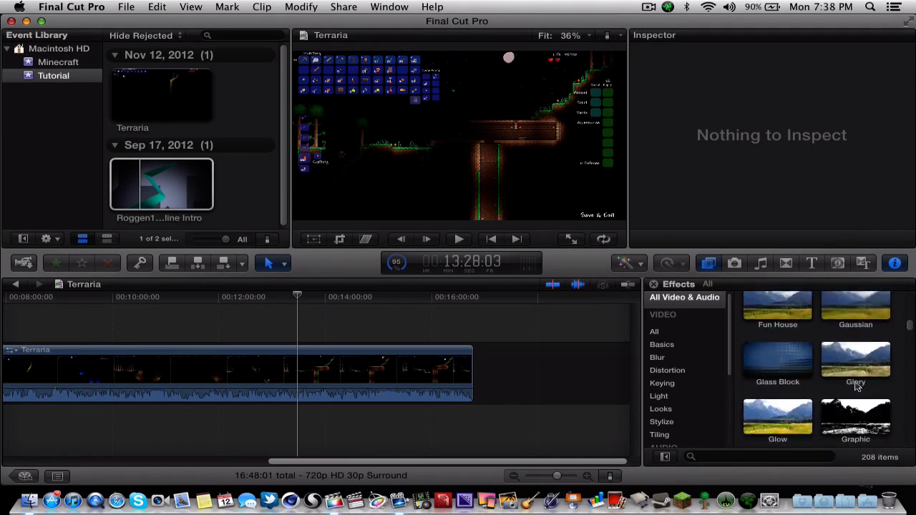
scroll(856, 386, down, 10)
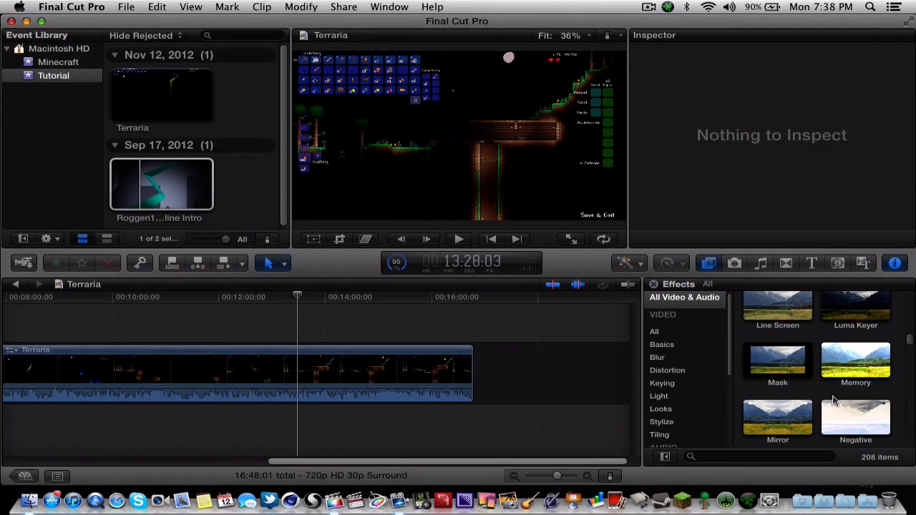
scroll(834, 401, down, 3)
drag(777, 365, 297, 389)
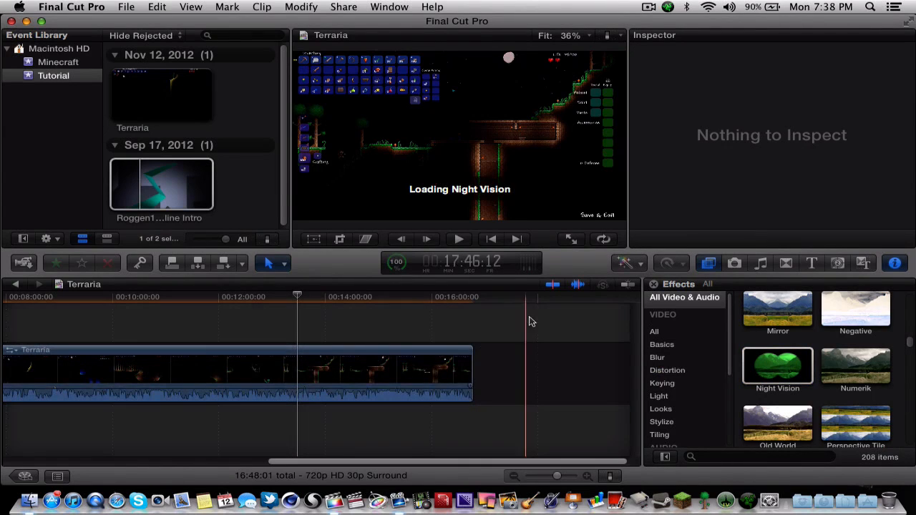
Adjust the Night Vision effect on the long Terraria clip to Amount 100, Grain 0, Light 100 and Size 110.
click(295, 364)
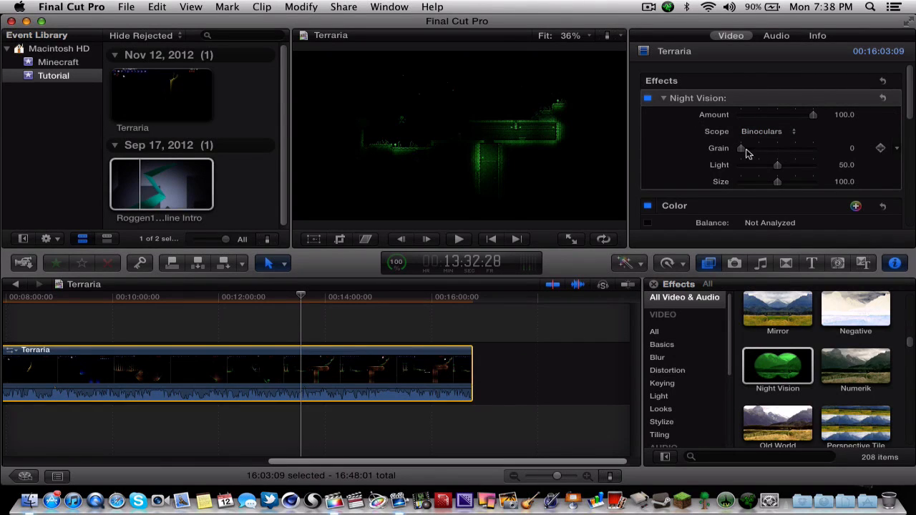
drag(823, 138, 681, 174)
drag(780, 168, 849, 185)
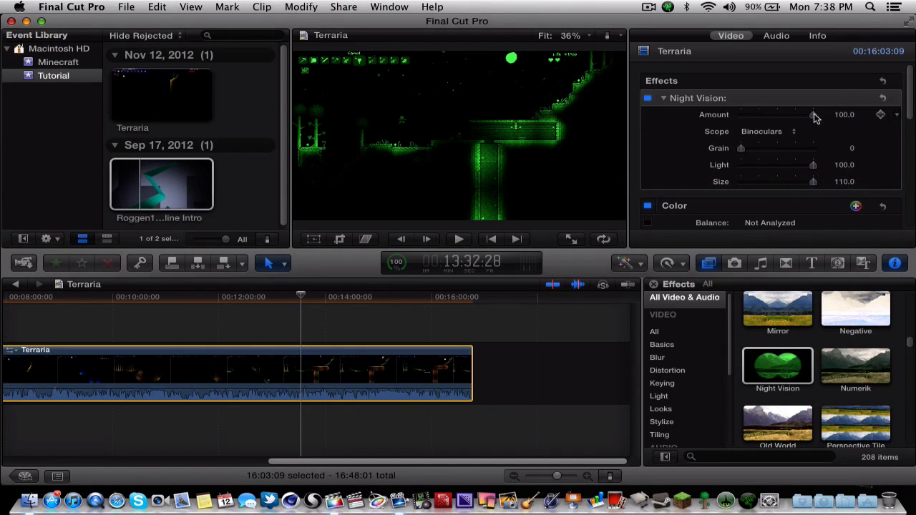
drag(814, 117, 709, 125)
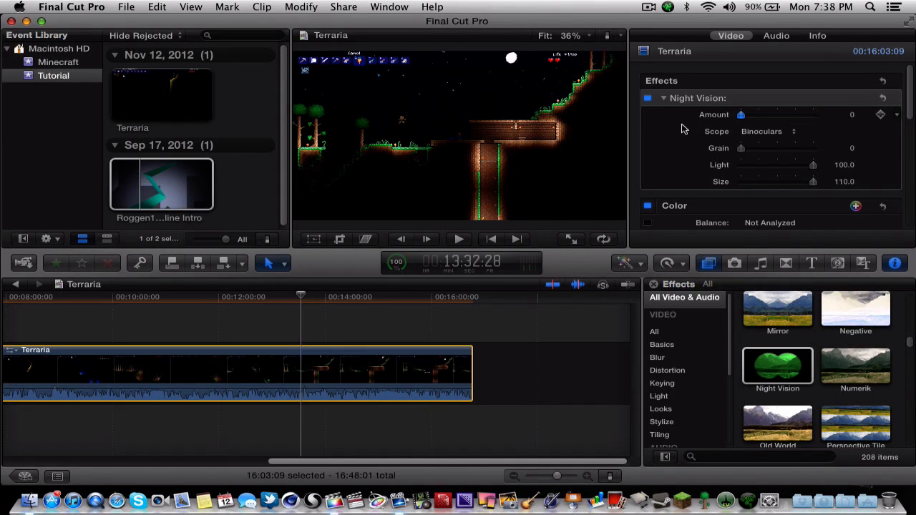
drag(741, 115, 814, 117)
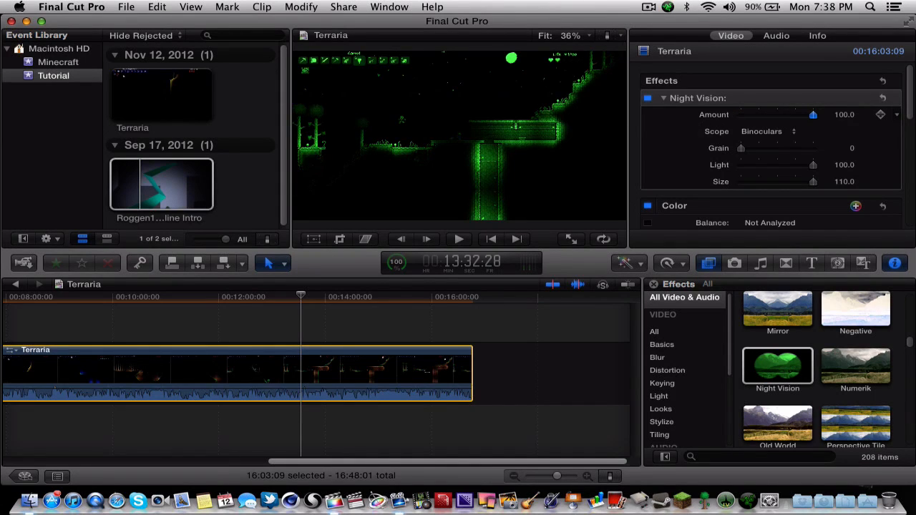
Compare the Night Vision scope shapes at a reduced size of 95.59 and set Scope to None.
click(759, 132)
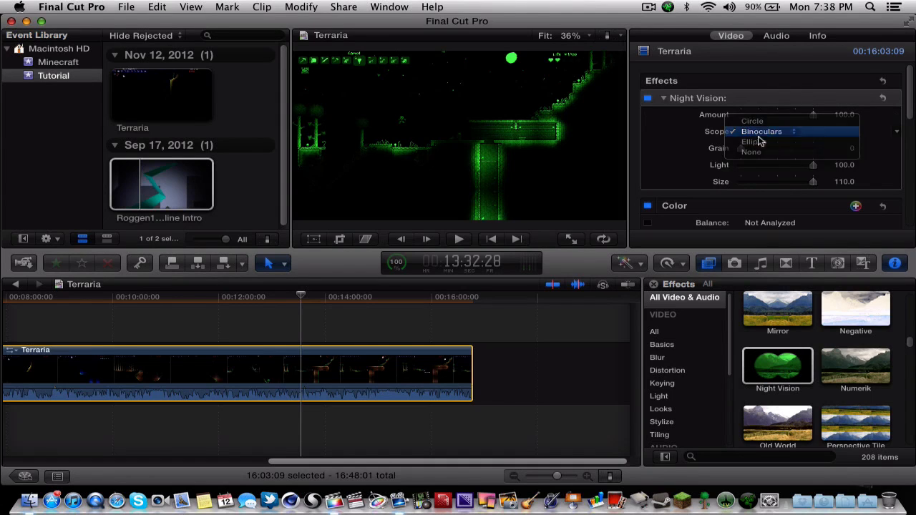
click(758, 133)
drag(813, 181, 757, 188)
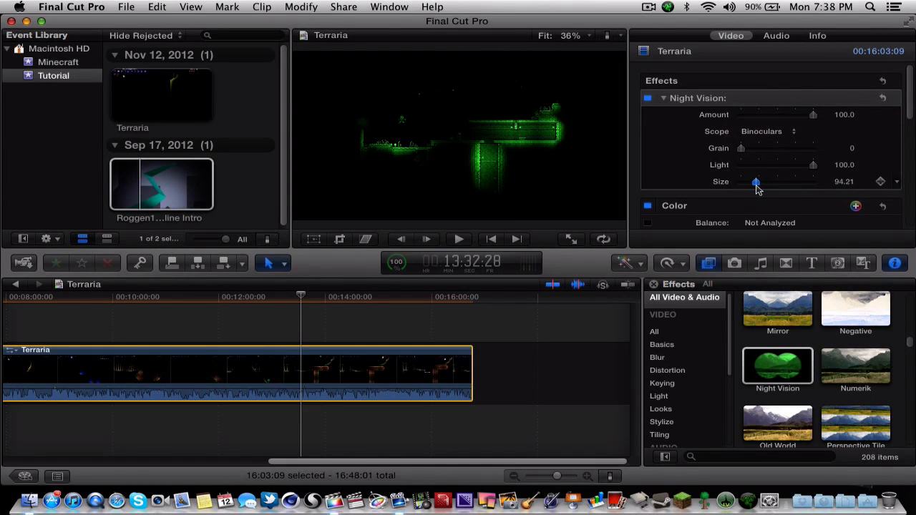
click(769, 140)
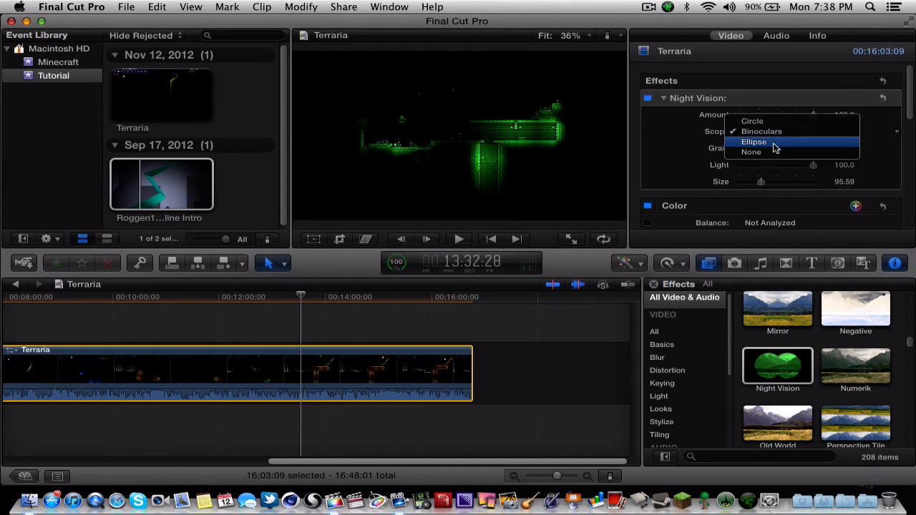
click(774, 146)
click(764, 133)
click(762, 113)
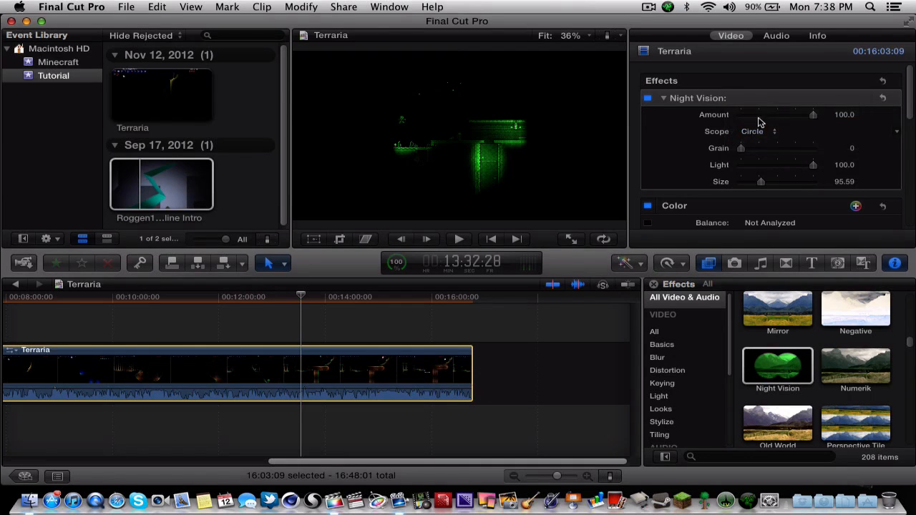
click(760, 131)
click(758, 164)
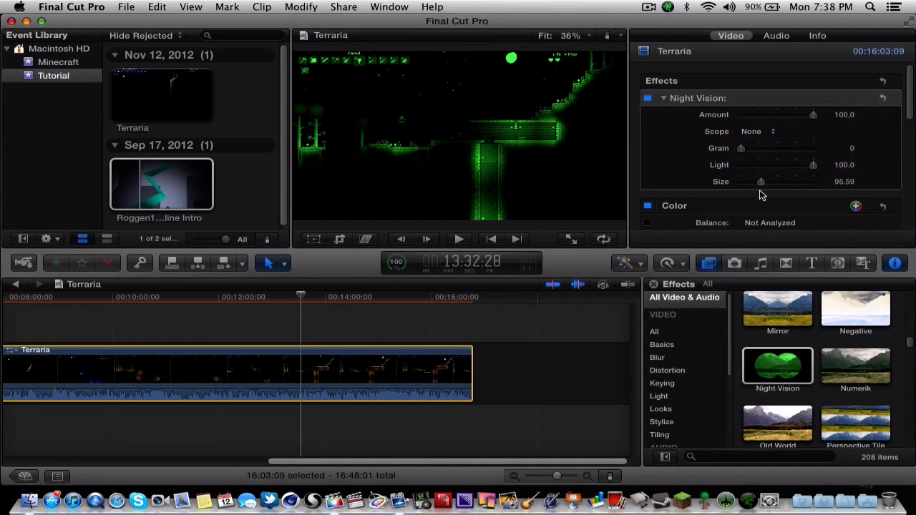
Set the Night Vision size to 110 and add the Photo Recall effect to the same Terraria clip.
scroll(842, 188, down, 4)
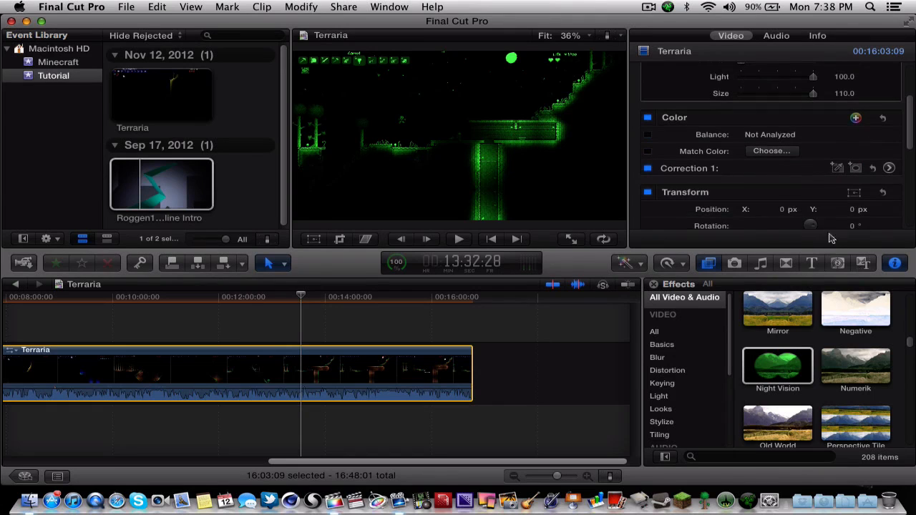
scroll(860, 379, up, 1)
scroll(860, 380, down, 4)
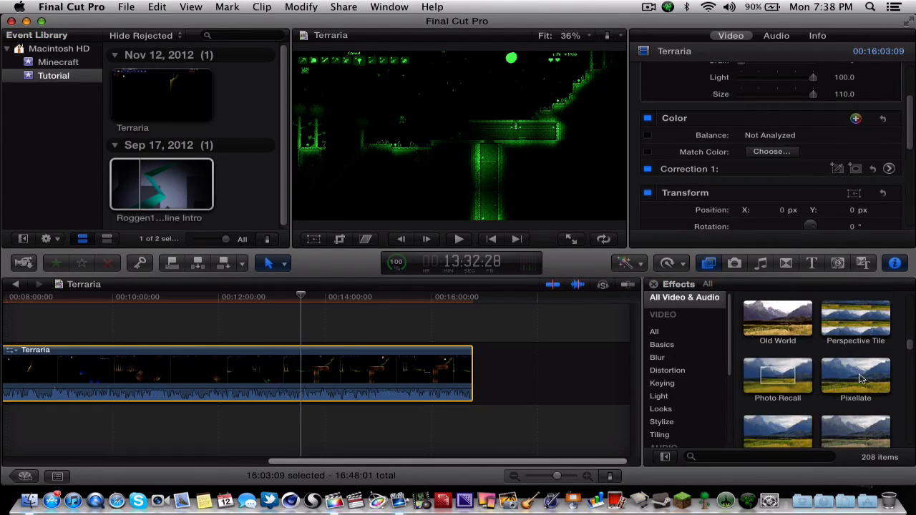
click(783, 379)
drag(784, 380, 304, 372)
click(307, 372)
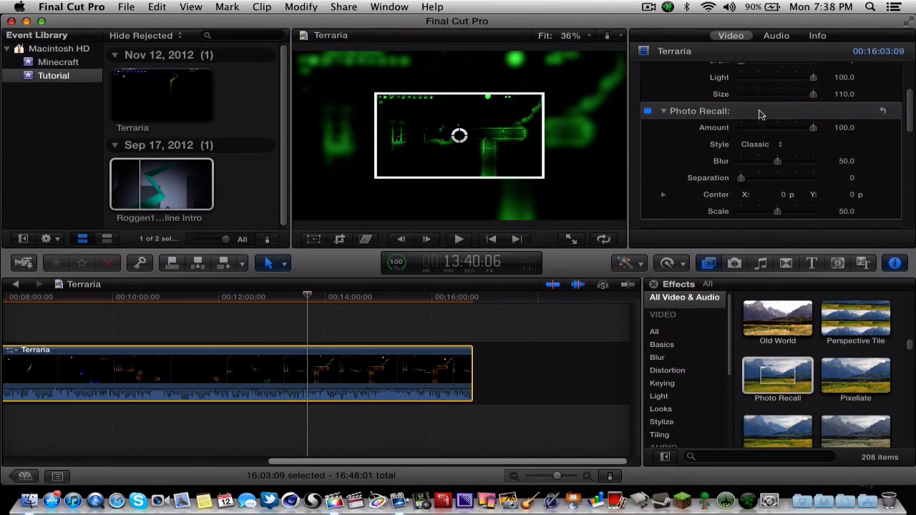
Set Photo Recall's Amount and Blur to 100 and Separation to 0, shift its center slightly right and enlarge the photo frame.
drag(814, 128, 853, 135)
drag(752, 165, 820, 160)
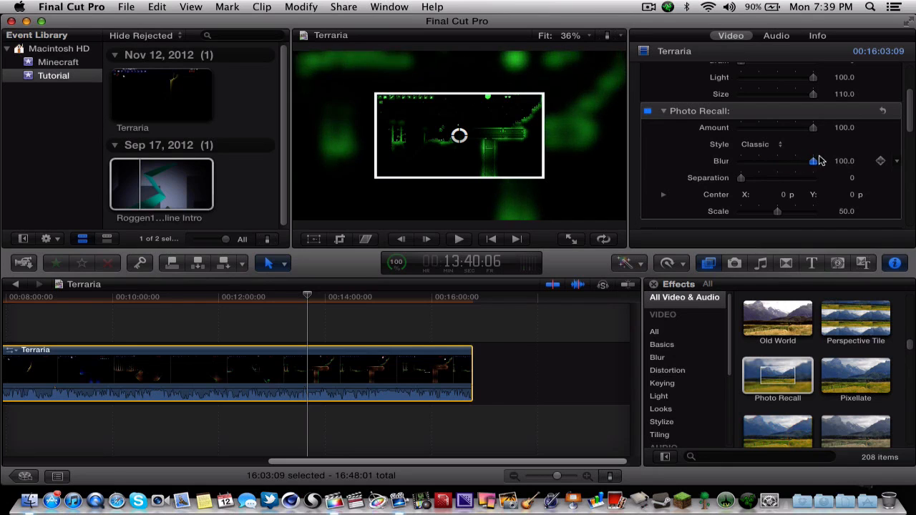
drag(744, 182, 716, 187)
drag(784, 197, 799, 212)
Review the effects applied to the Terraria clip and display the Themes library.
scroll(799, 179, up, 5)
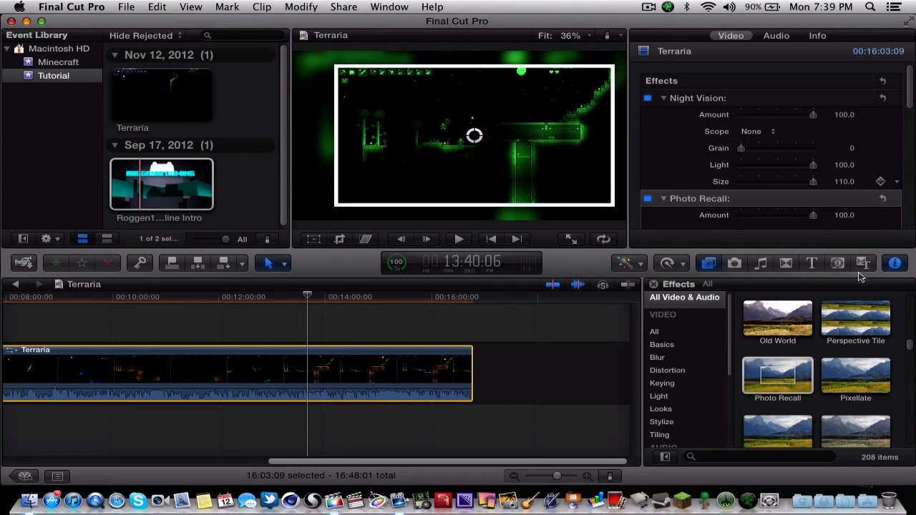
click(709, 263)
click(708, 264)
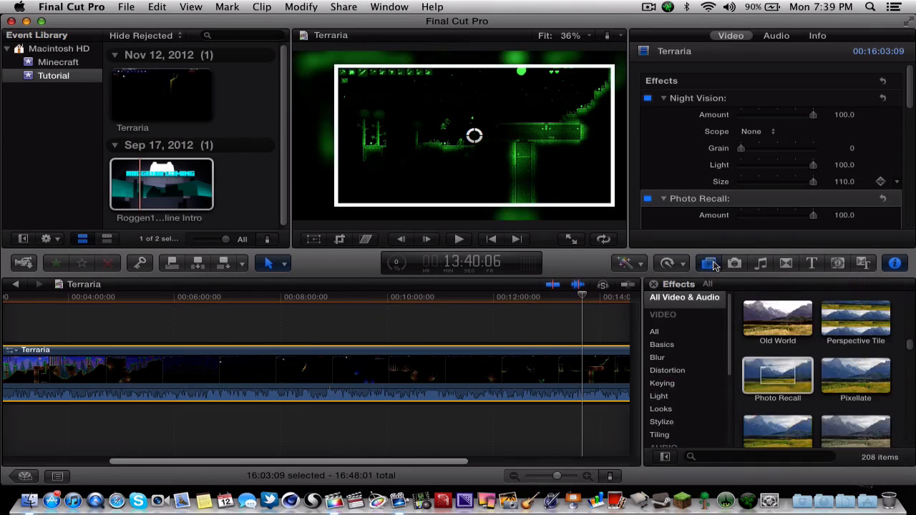
click(863, 264)
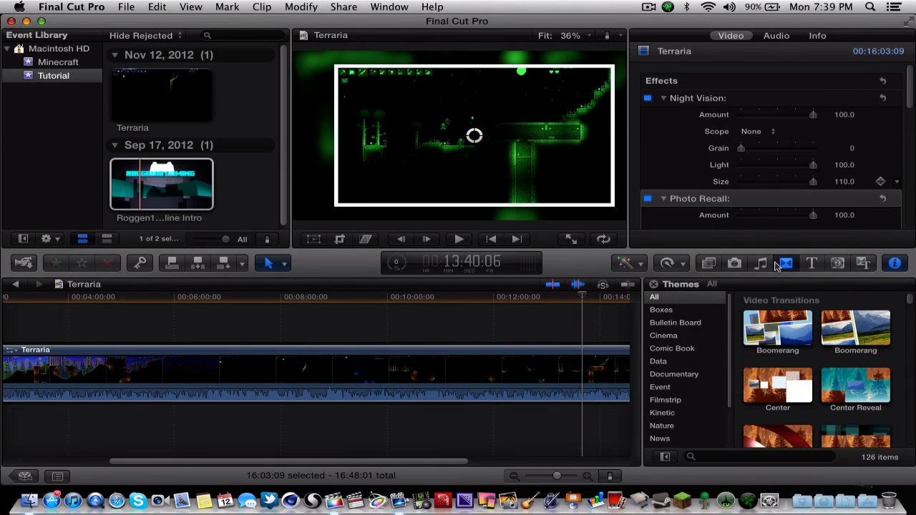
Examine the available transitions, including the Lights and Movements categories.
click(786, 263)
click(685, 324)
click(683, 335)
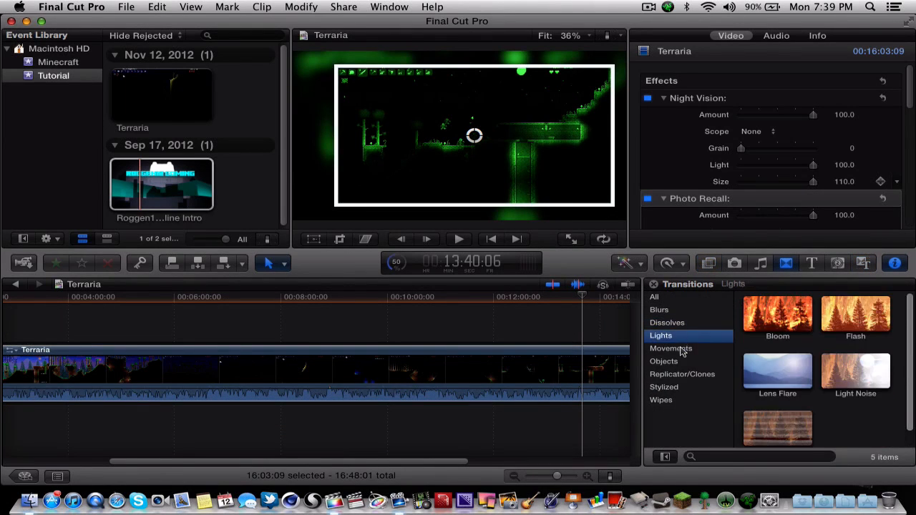
click(681, 349)
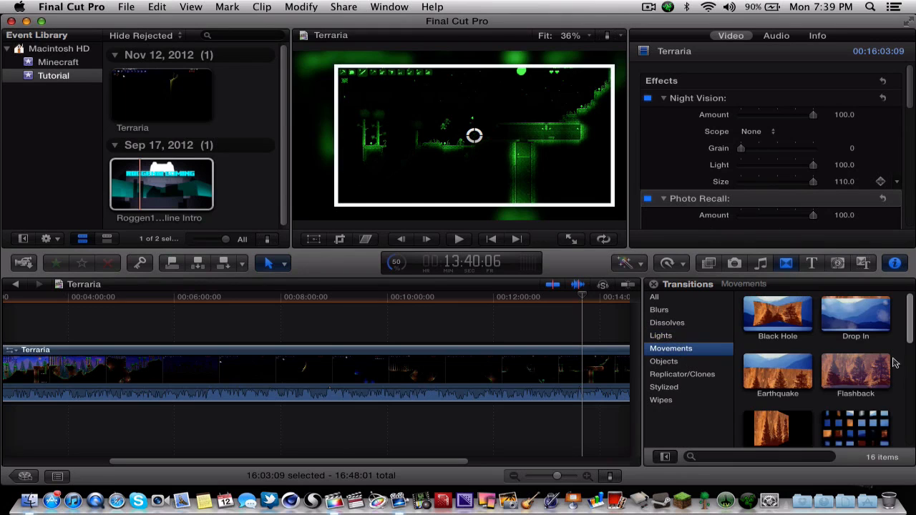
scroll(893, 363, down, 6)
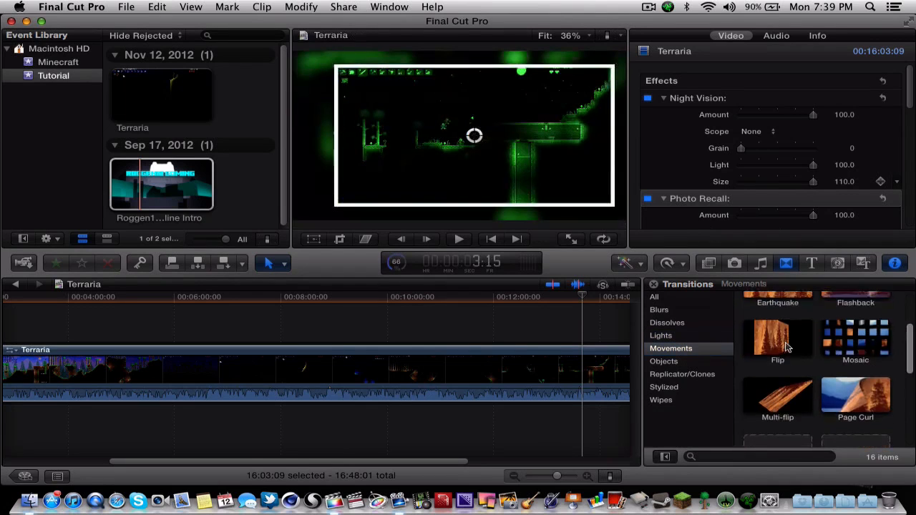
Examine the Generators library across its Backgrounds, Elements, Solids and Textures categories.
click(813, 264)
click(837, 264)
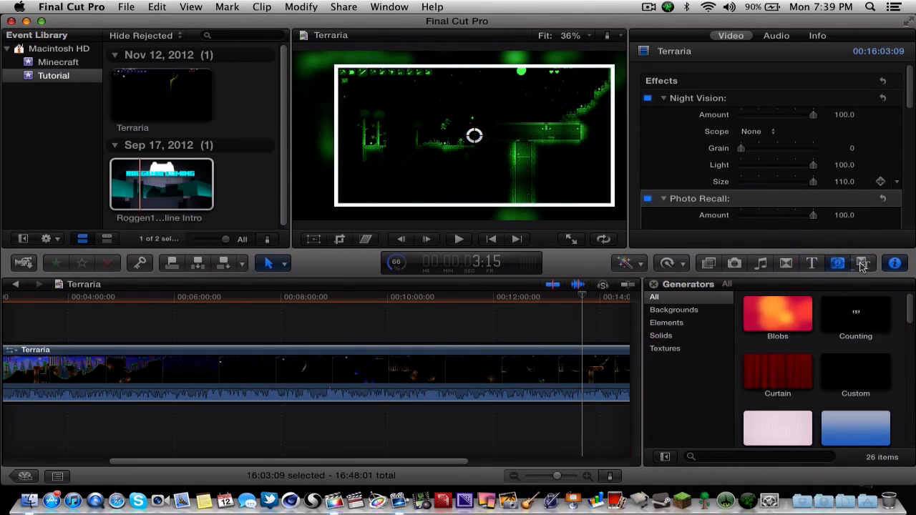
click(863, 263)
click(837, 264)
click(669, 311)
click(809, 335)
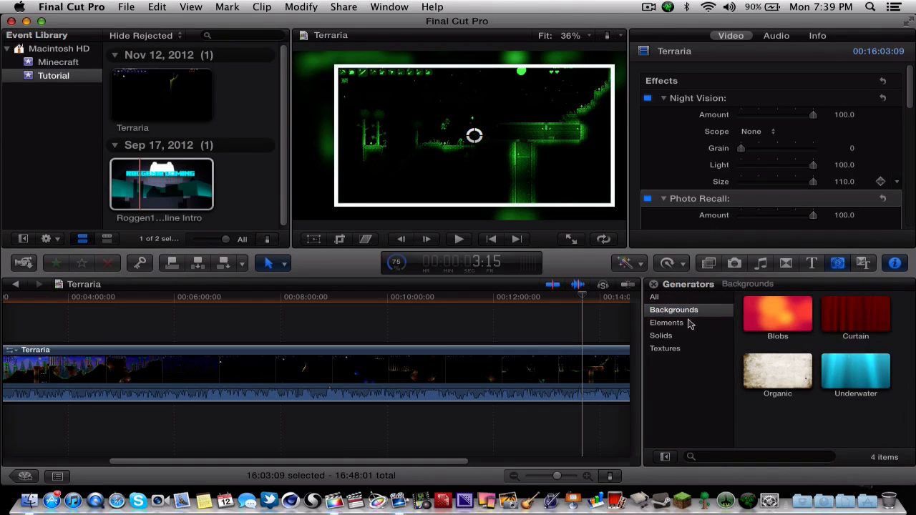
click(689, 325)
click(667, 337)
click(675, 349)
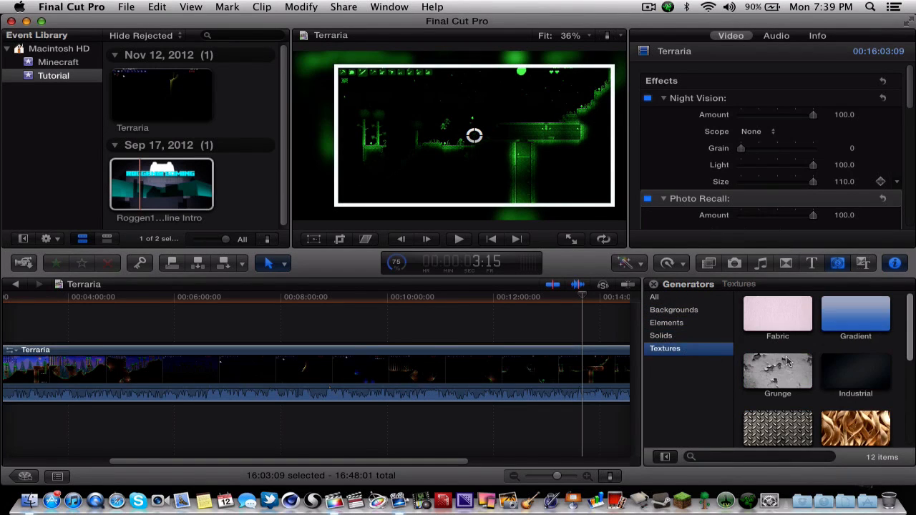
Add the Industrial texture generator to the end of the Terraria timeline.
click(855, 371)
drag(463, 464, 612, 464)
drag(838, 374, 497, 386)
Extend the end of the Industrial clip until the whole project lasts about 17:01:15.
drag(561, 481, 564, 481)
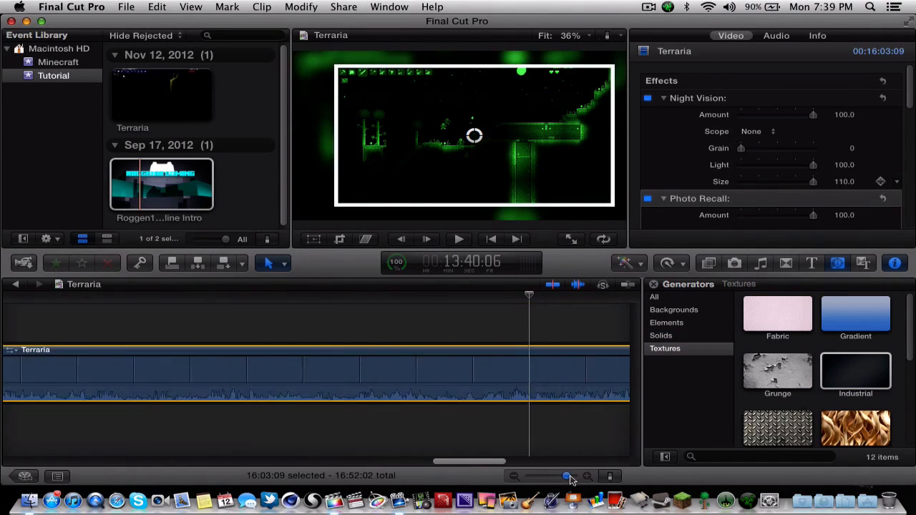
drag(491, 466, 601, 464)
click(511, 383)
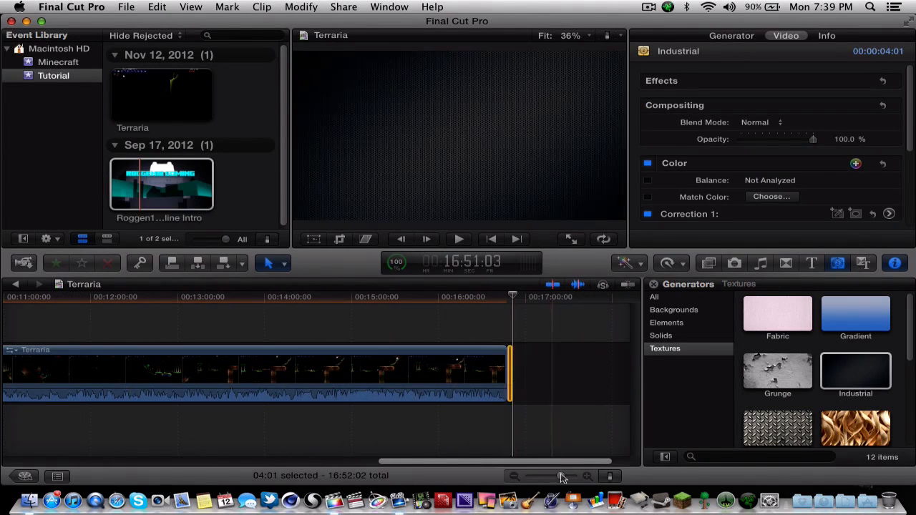
drag(562, 477, 568, 476)
drag(553, 379, 613, 374)
Switch to Finder, look through the artist folders in the iTunes music folder and close the window.
click(28, 501)
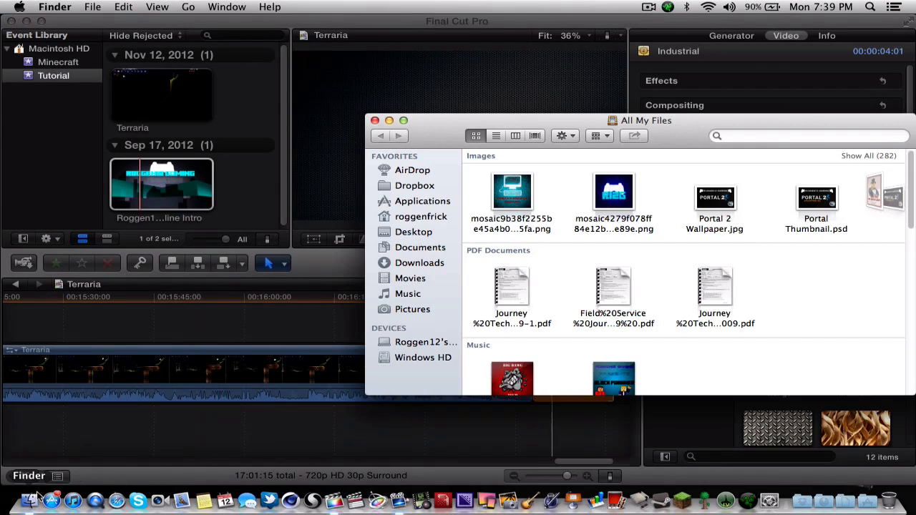
click(455, 292)
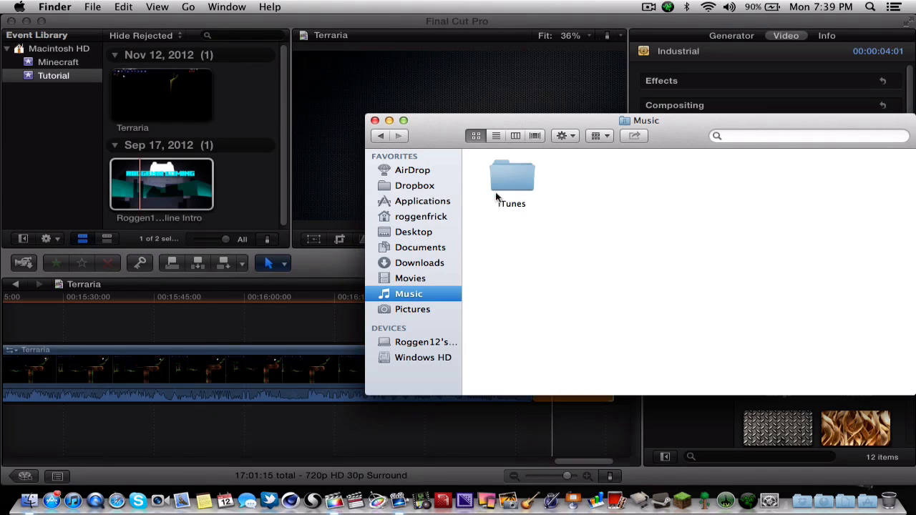
click(410, 278)
click(408, 293)
double_click(513, 178)
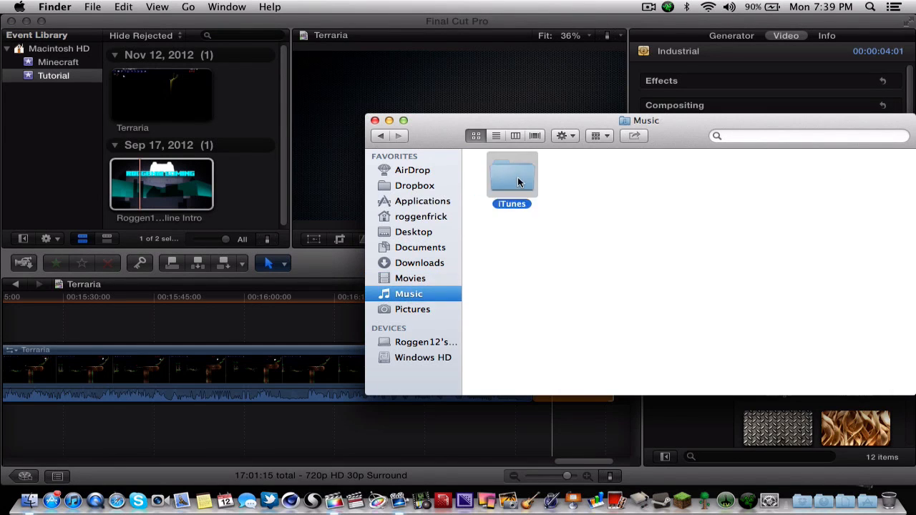
drag(674, 145, 591, 122)
double_click(437, 249)
double_click(713, 170)
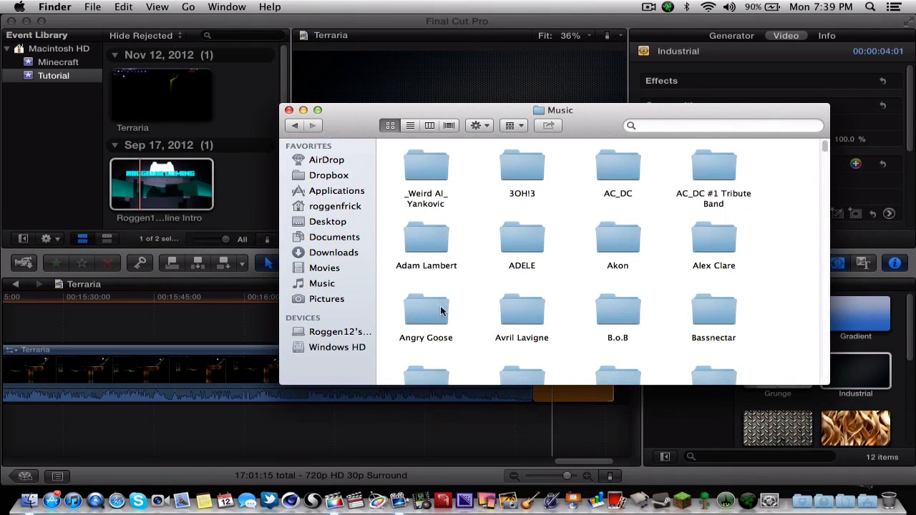
scroll(644, 276, down, 10)
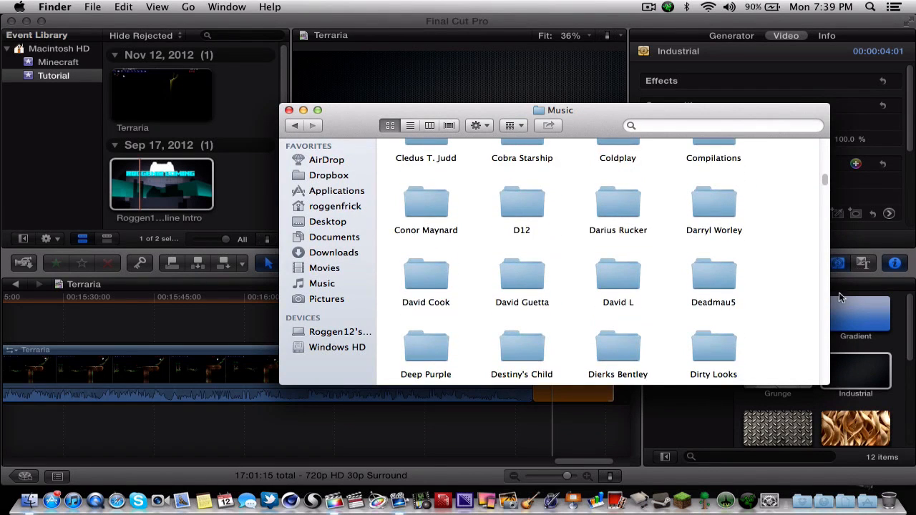
scroll(668, 264, down, 5)
scroll(666, 329, down, 3)
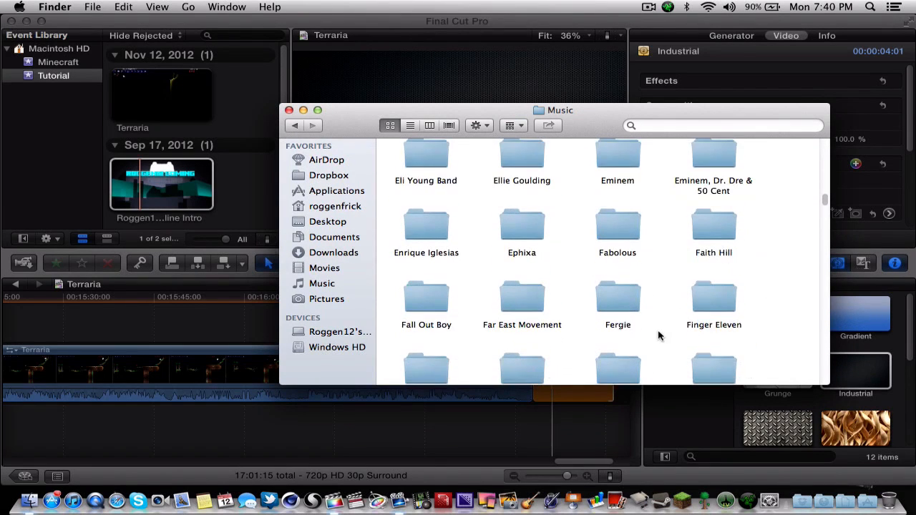
click(289, 110)
Display the iTunes Music collection in the Music and Sound browser and sort its songs by artist.
click(763, 261)
click(763, 261)
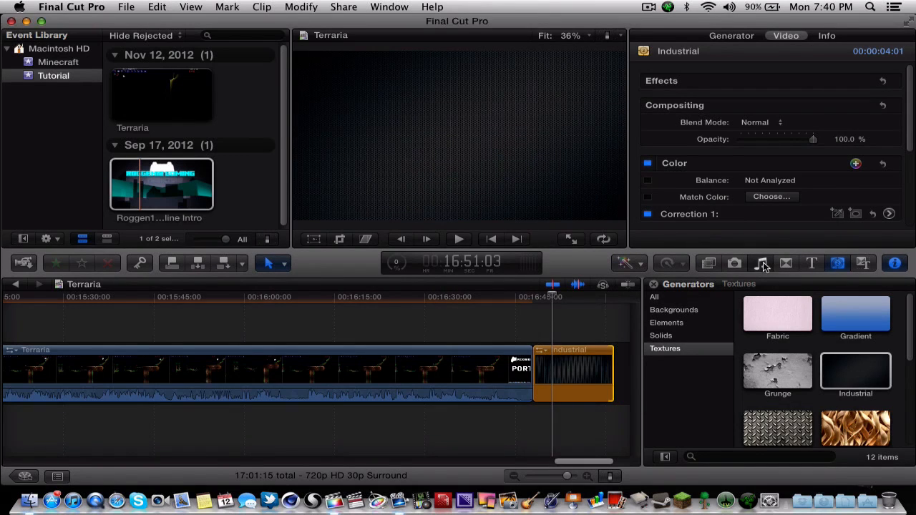
click(653, 284)
click(763, 263)
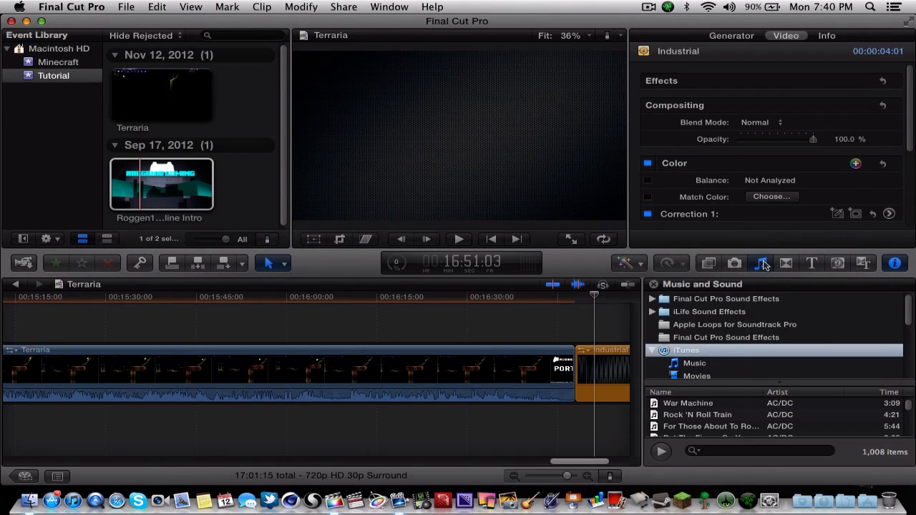
scroll(687, 336, down, 10)
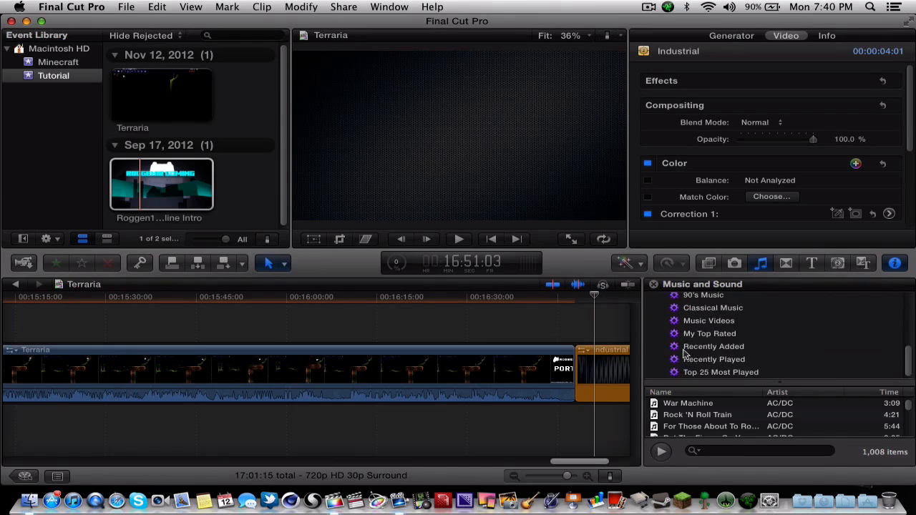
scroll(685, 351, up, 9)
click(691, 347)
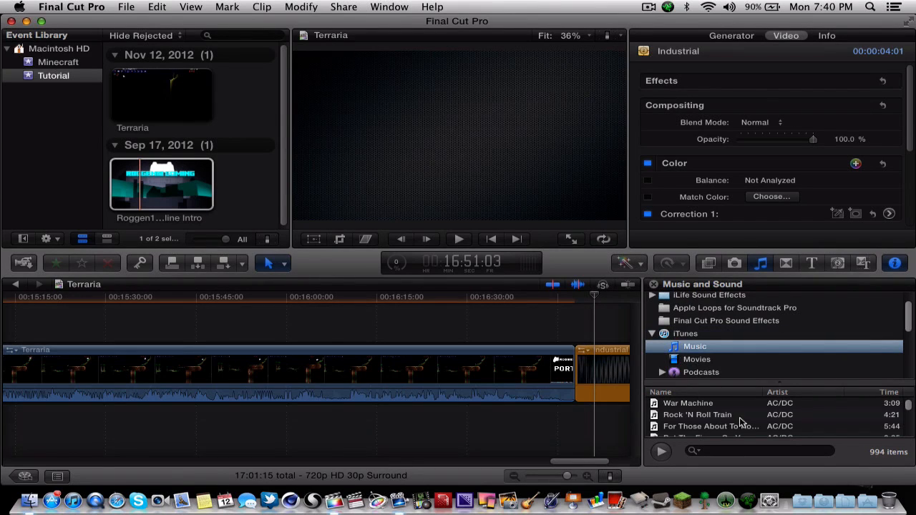
scroll(741, 423, down, 3)
click(780, 392)
scroll(784, 404, down, 10)
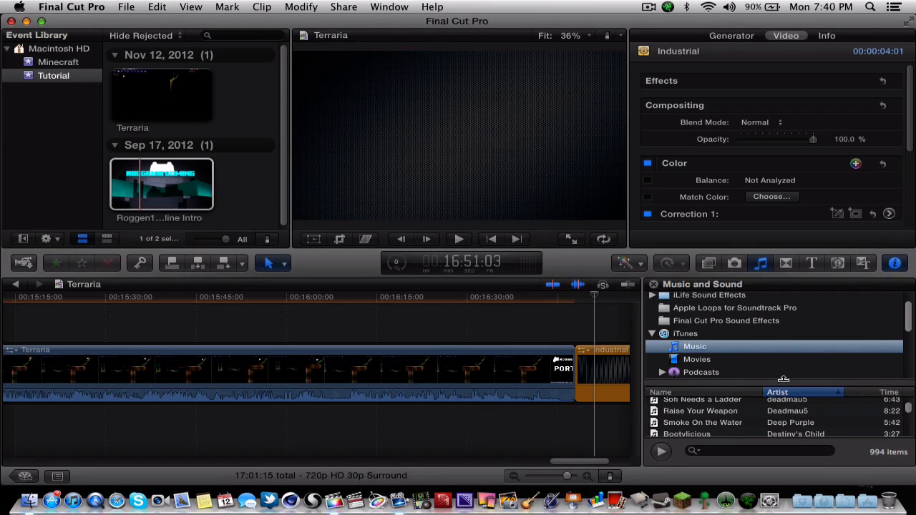
Enlarge the song list, search it by the channel owner's name and preview the Video Ending track.
drag(783, 380, 777, 353)
click(763, 449)
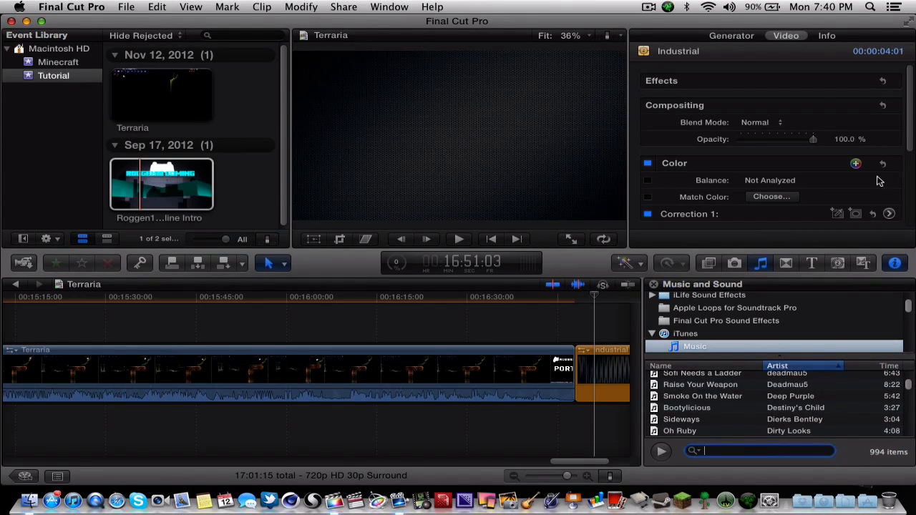
text(roggen)
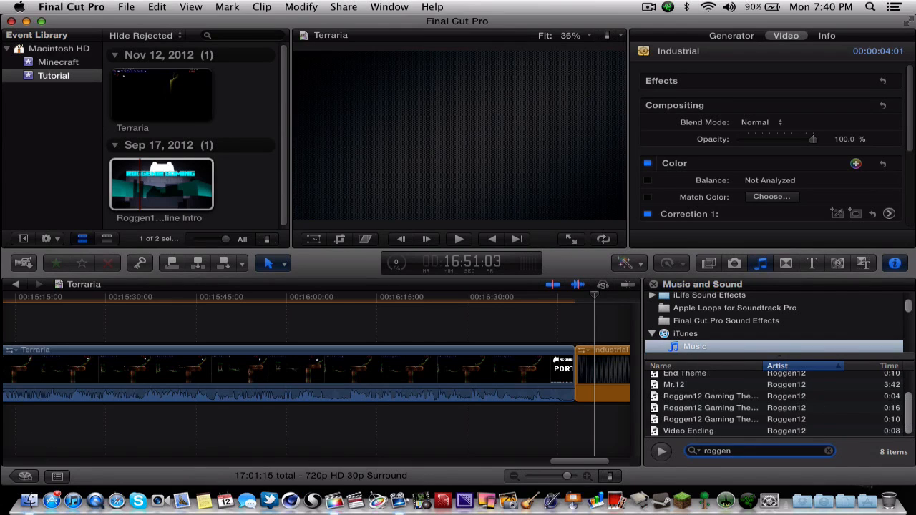
click(733, 432)
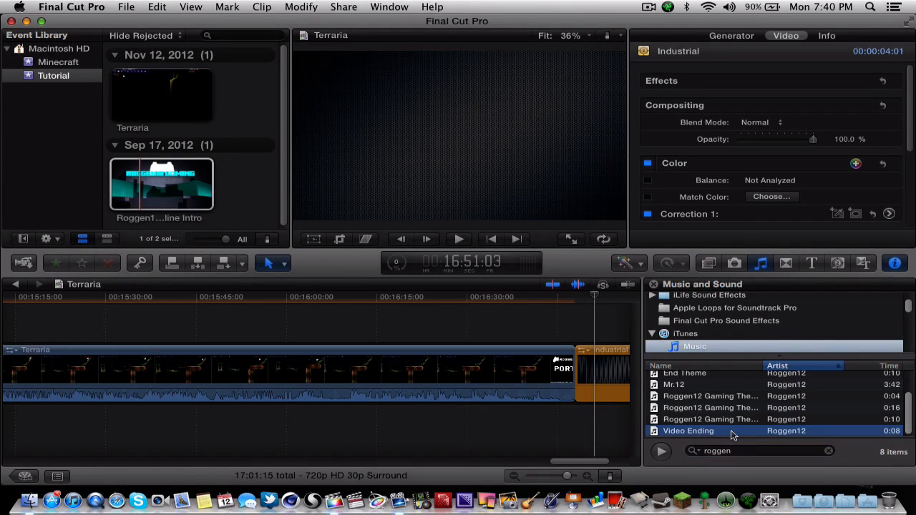
click(659, 452)
Attach the Video Ending track beneath the Industrial clip and trim Industrial to 9:18 so both end together.
drag(675, 439, 578, 423)
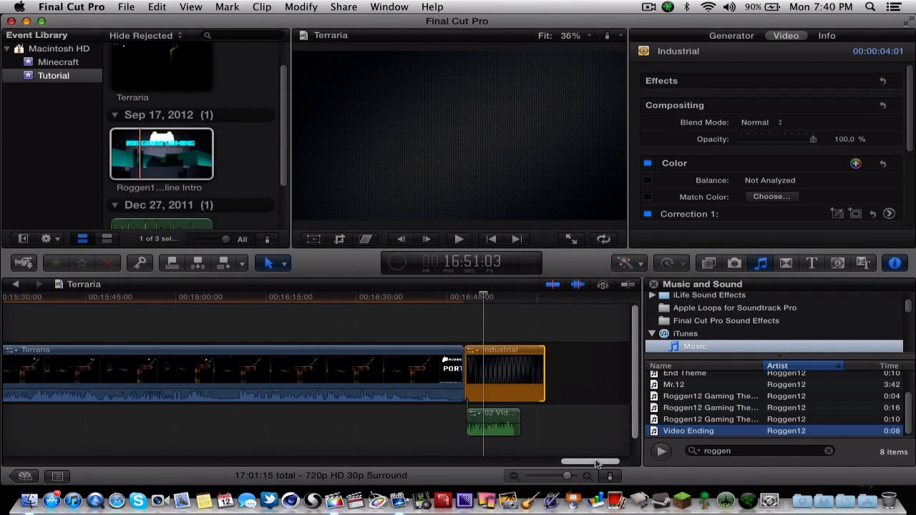
scroll(578, 424, right, 5)
drag(472, 417, 473, 415)
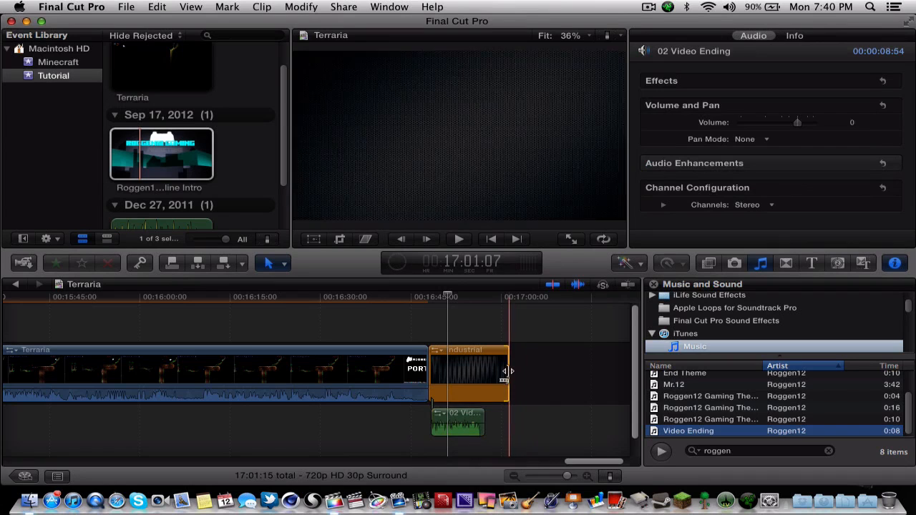
drag(509, 377, 484, 381)
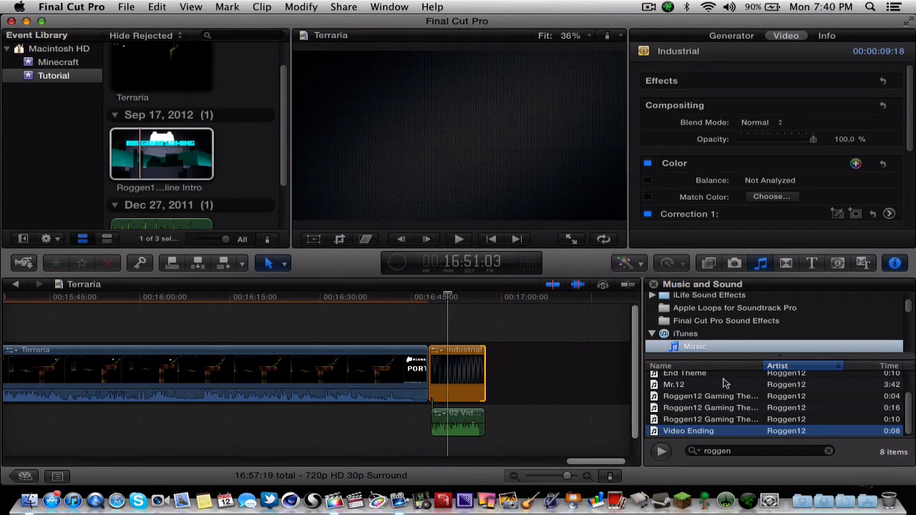
drag(464, 420, 462, 420)
Add a Bloom transition between the Terraria and Industrial clips, allowing the media to overlap.
click(786, 263)
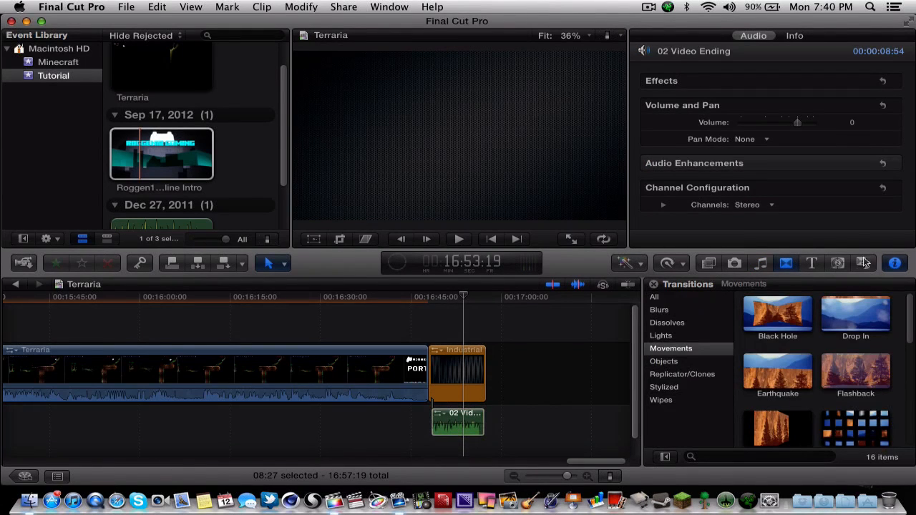
click(679, 297)
drag(874, 382, 432, 378)
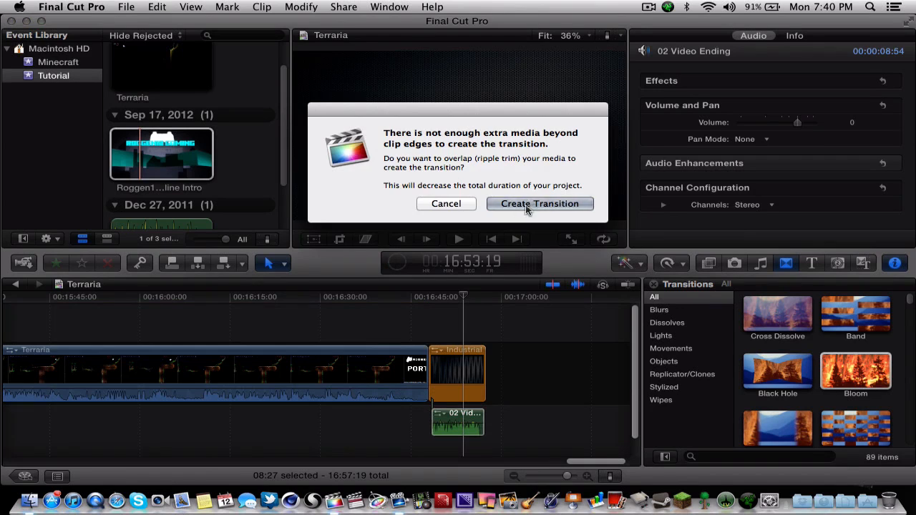
click(515, 208)
Split the Terraria clip at about 16:42:29, just before the Portal 2 desktop image, and delete the short end piece.
click(418, 314)
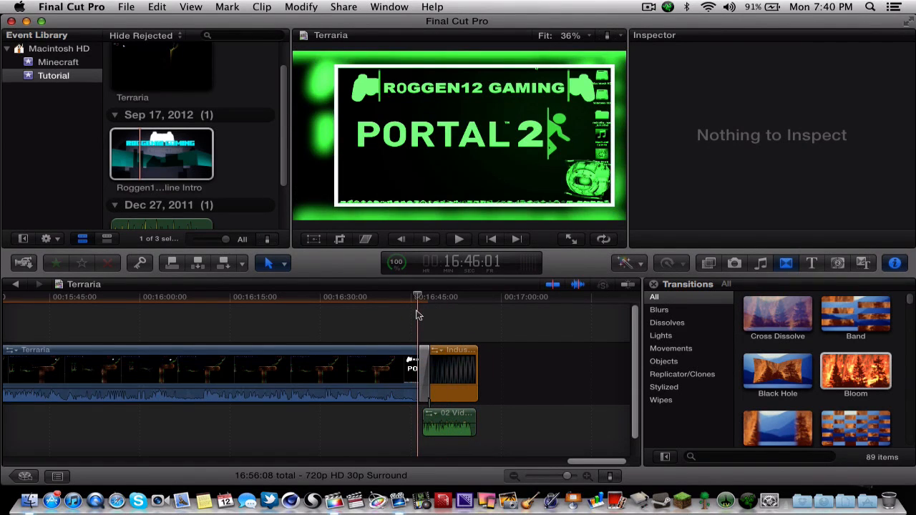
click(405, 299)
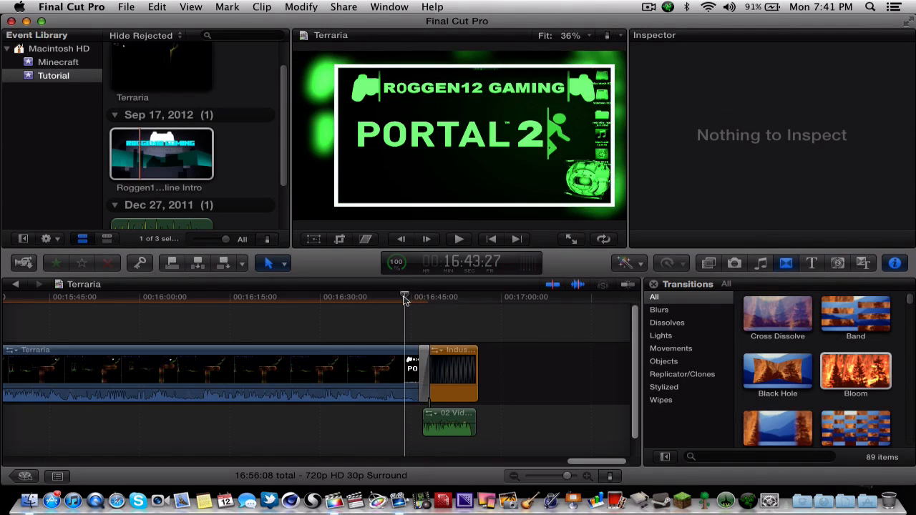
click(397, 384)
key(super+c)
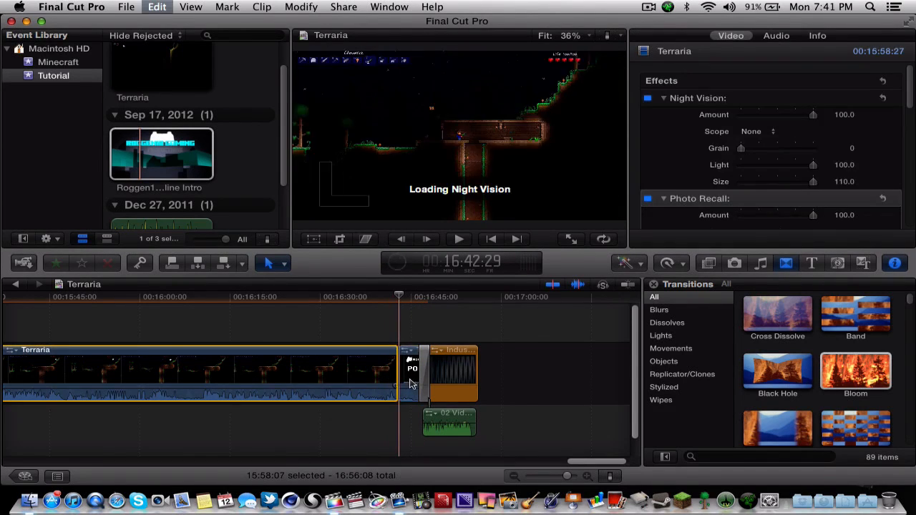
click(411, 385)
key(Delete)
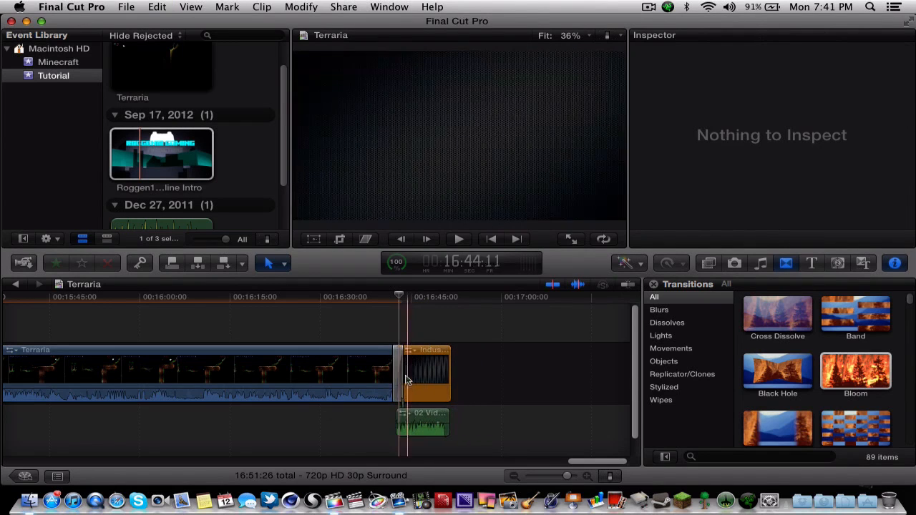
Play back the Bloom transition from the Terraria clip into the Industrial clip.
click(377, 317)
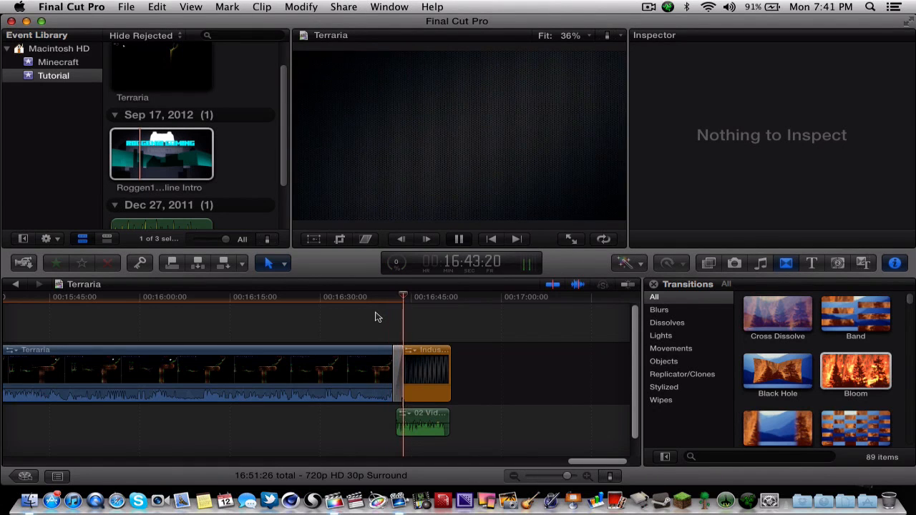
click(852, 375)
click(465, 387)
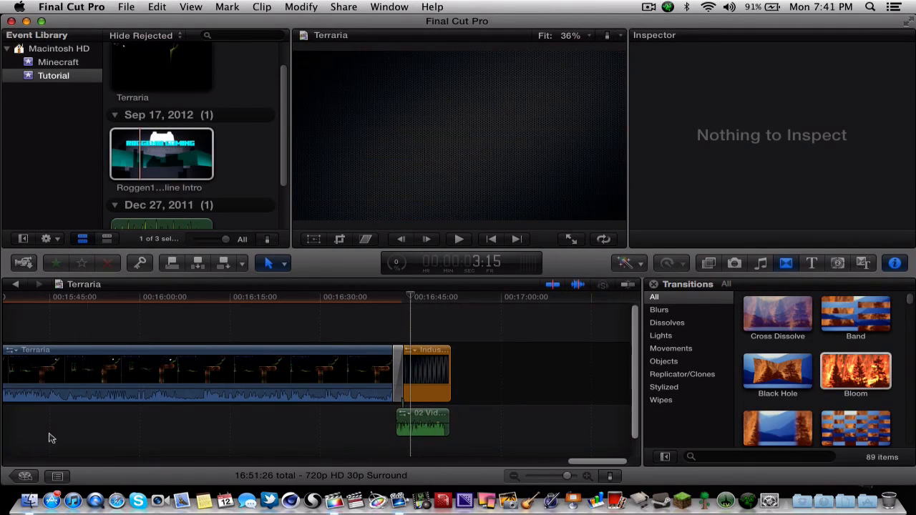
Switch to Finder and open the Youtube Channels folder inside Pictures.
click(29, 500)
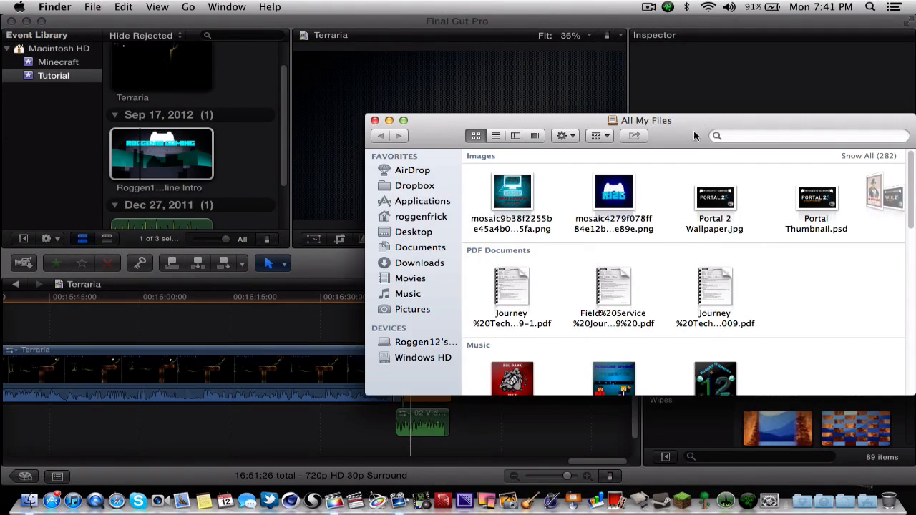
drag(716, 143, 779, 118)
click(472, 237)
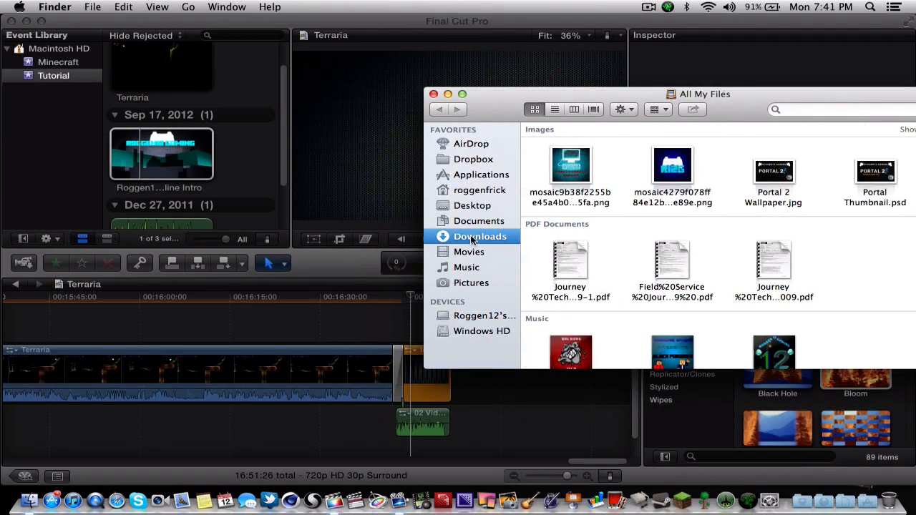
click(474, 284)
double_click(571, 218)
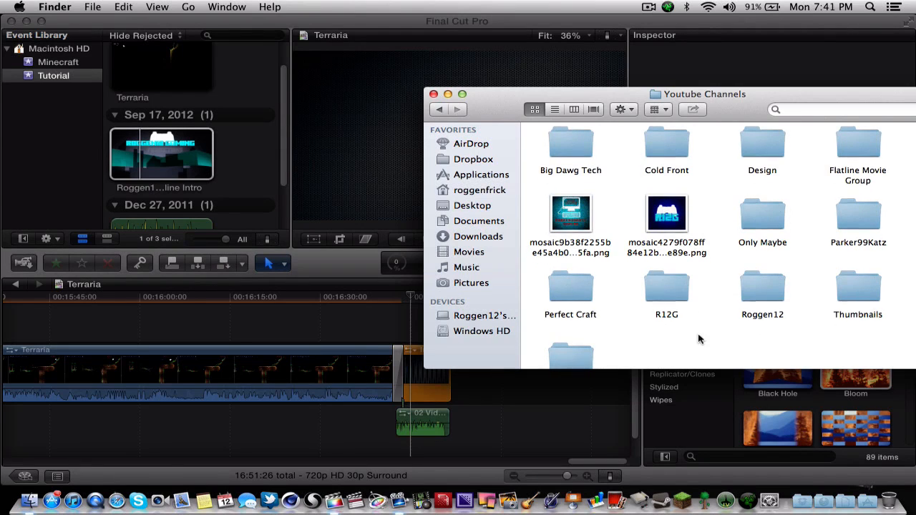
scroll(746, 261, down, 1)
double_click(754, 262)
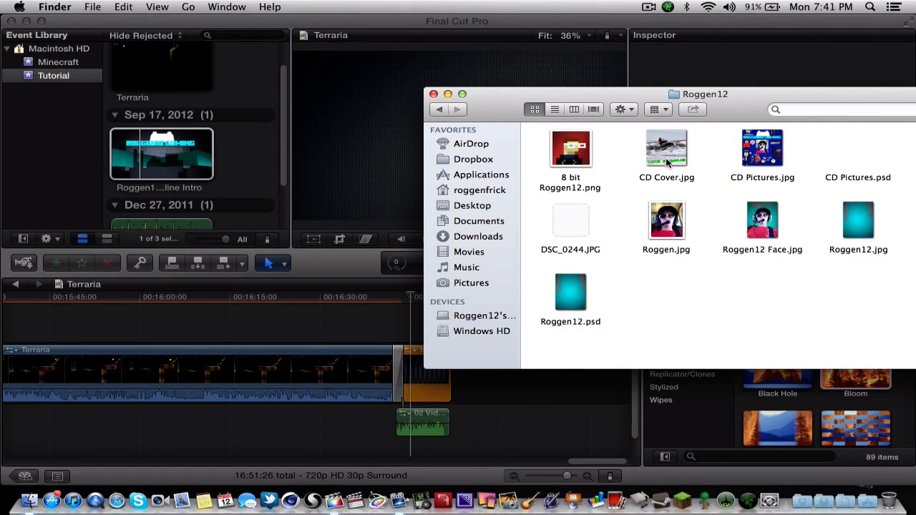
click(438, 109)
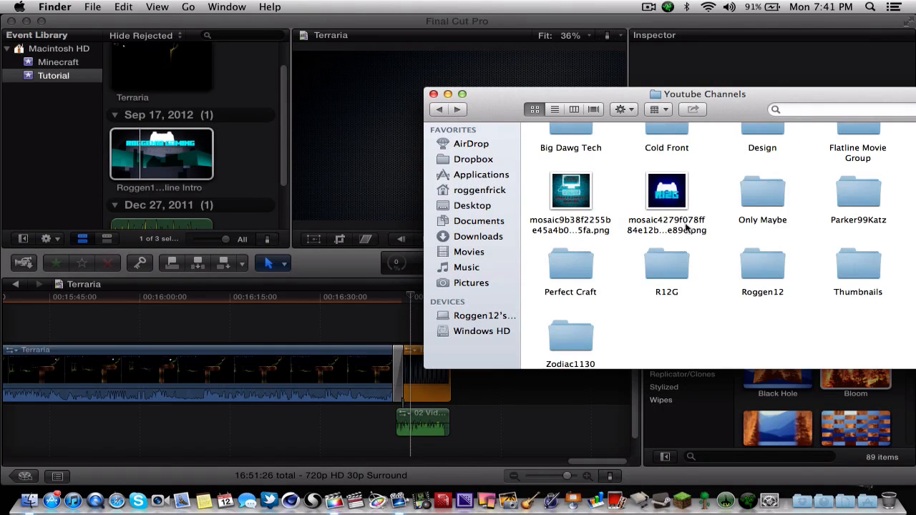
Import Bau5 Nation Poster.jpg from the R12G folder's Other subfolder into the Tutorial event in Final Cut Pro.
double_click(665, 263)
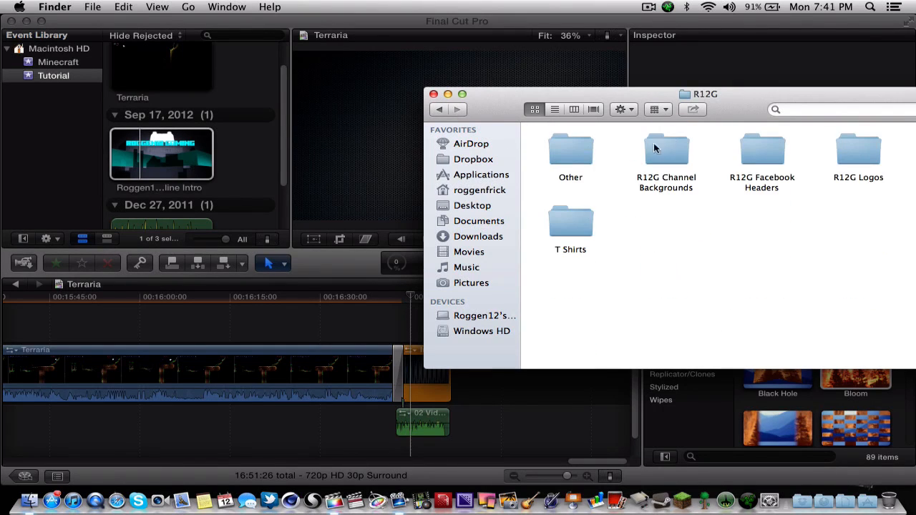
double_click(570, 150)
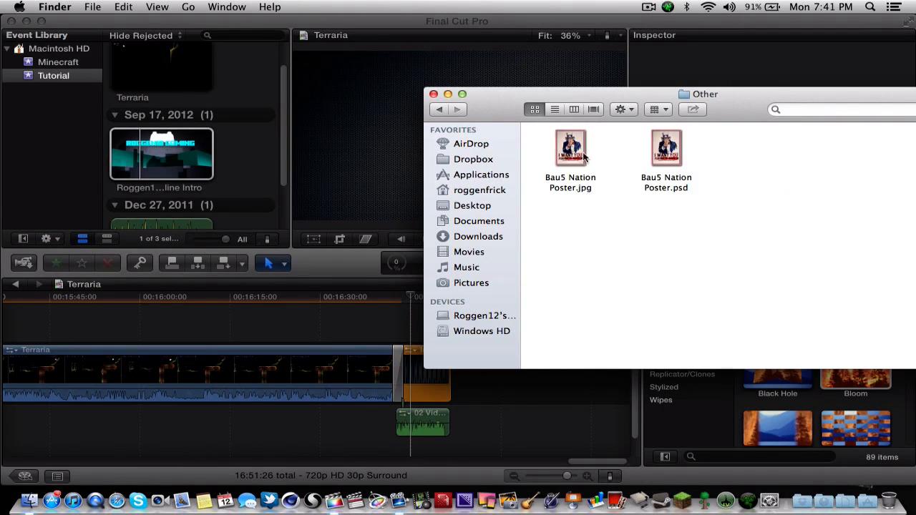
drag(570, 150, 36, 71)
click(203, 33)
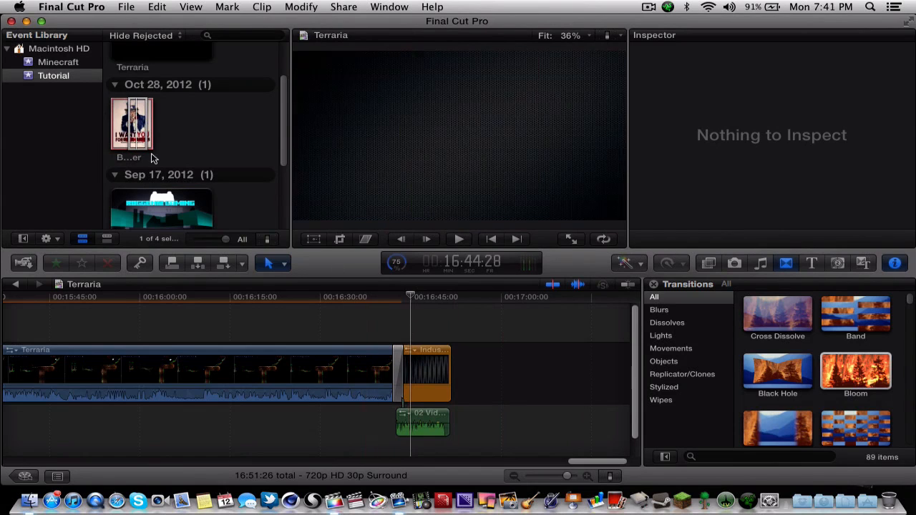
Connect the Bau5 Nation Poster above the Industrial clip and fit it to that clip's span, about 8:03 long.
drag(136, 139, 411, 310)
scroll(633, 372, up, 2)
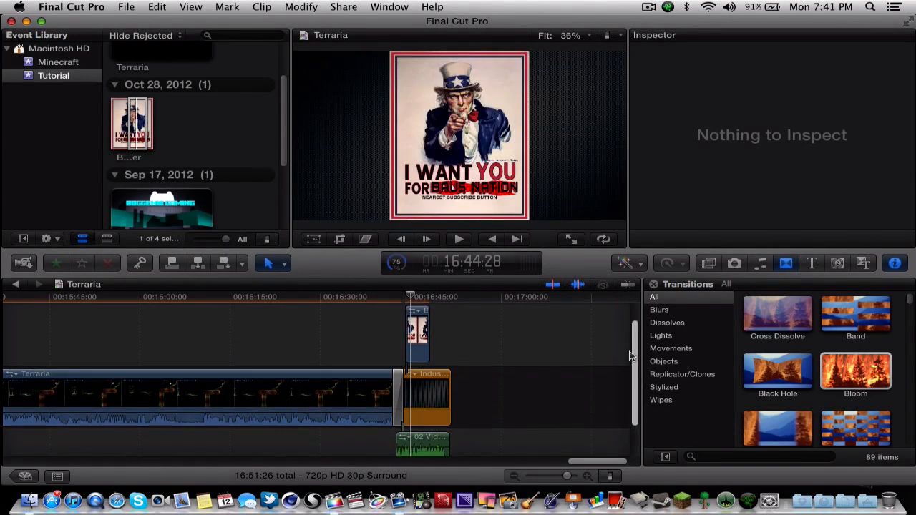
drag(416, 336, 453, 334)
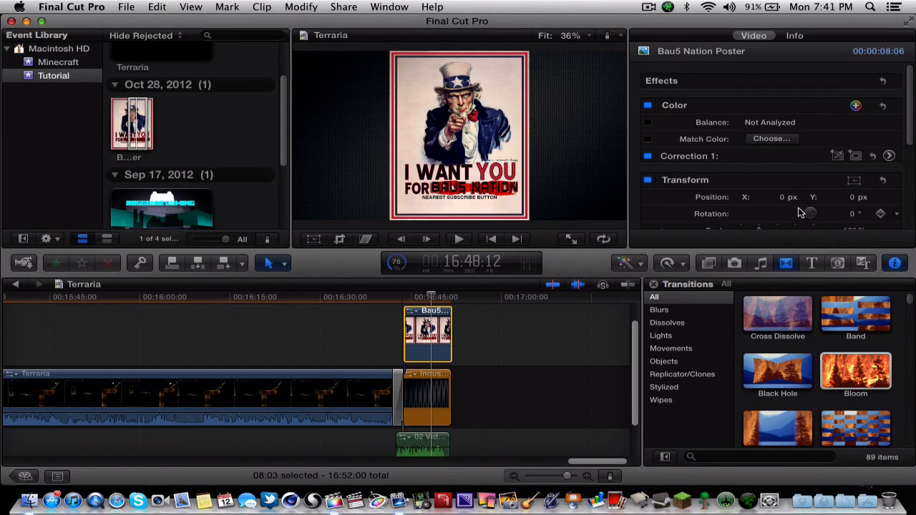
Scale the Bau5 Nation Poster to 88% and set its X position to 52 px.
scroll(844, 219, down, 2)
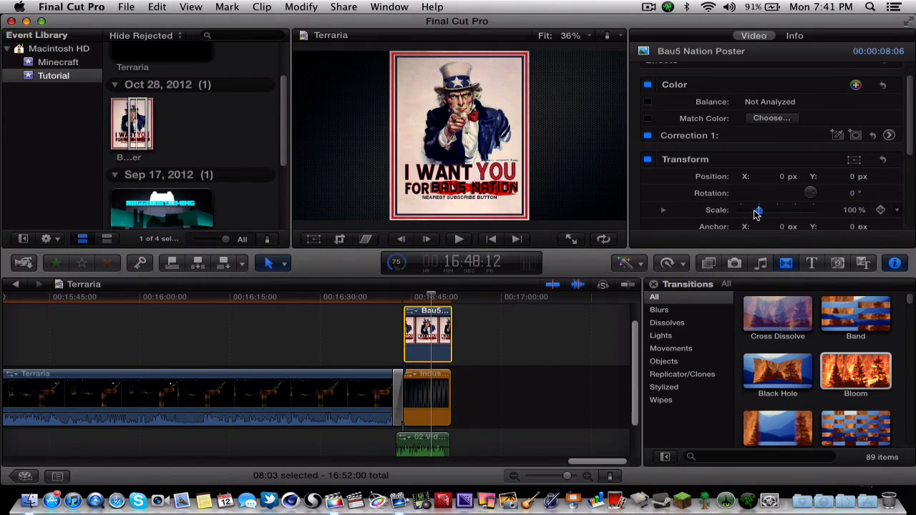
drag(757, 214, 757, 215)
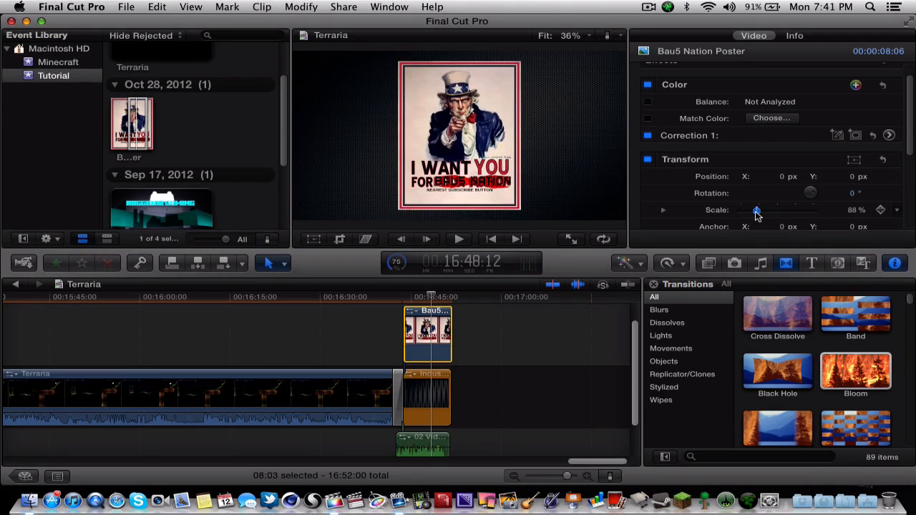
mouse_move(784, 179)
mouse_down()
mouse_move(822, 179)
mouse_move(773, 179)
mouse_up()
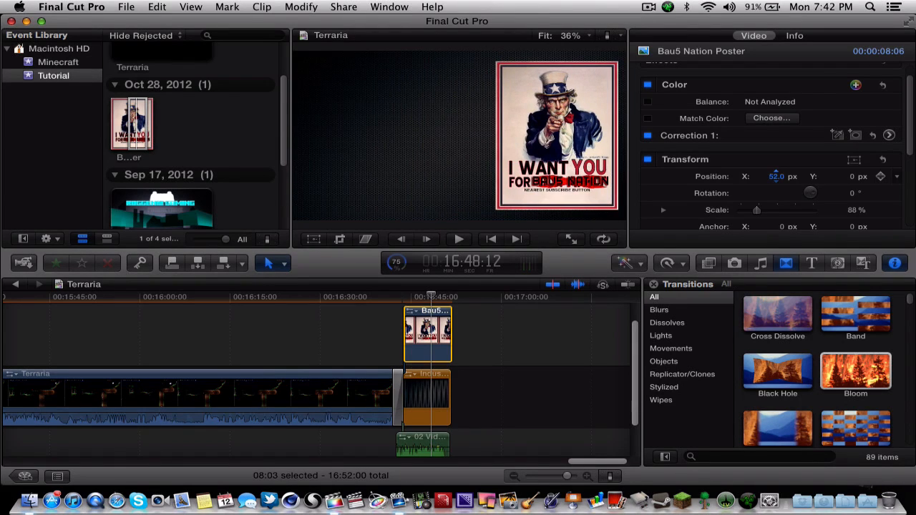
Try lowering the opacity of the Bau5 Nation Poster clip.
scroll(773, 179, down, 5)
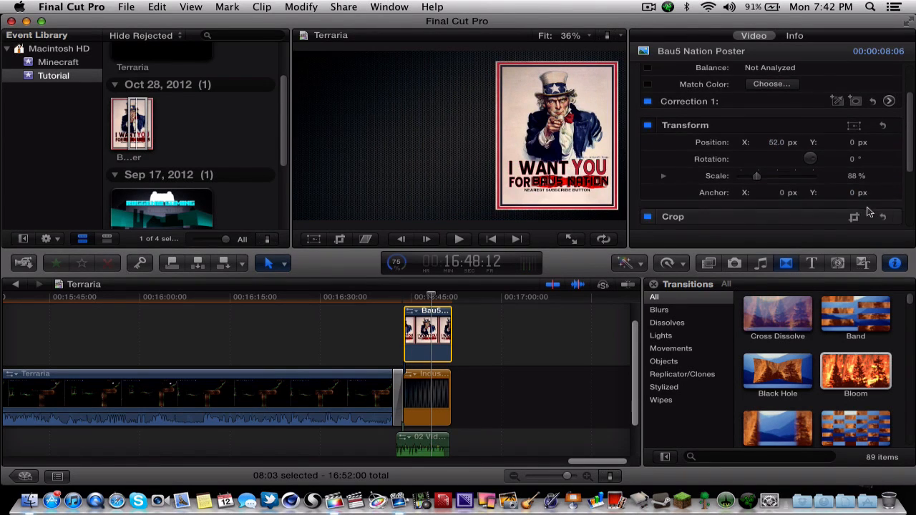
scroll(723, 236, down, 1)
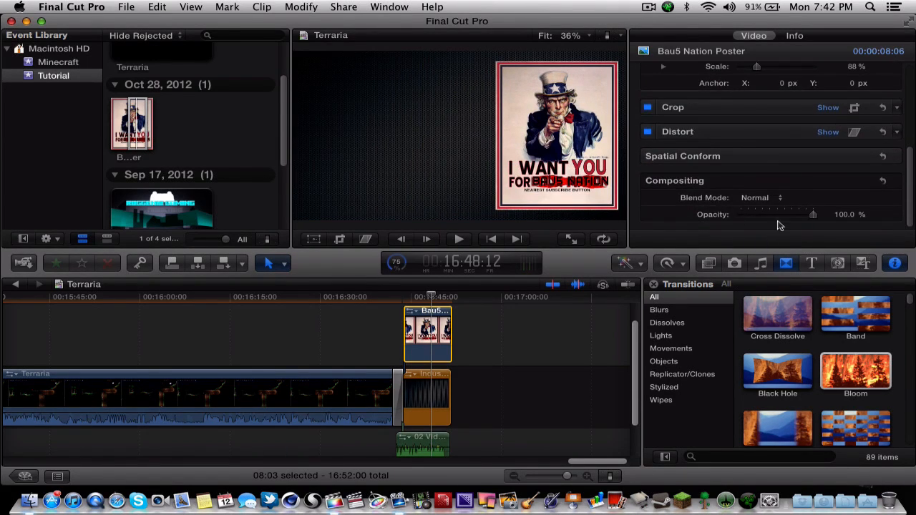
drag(813, 214, 789, 213)
scroll(893, 193, up, 4)
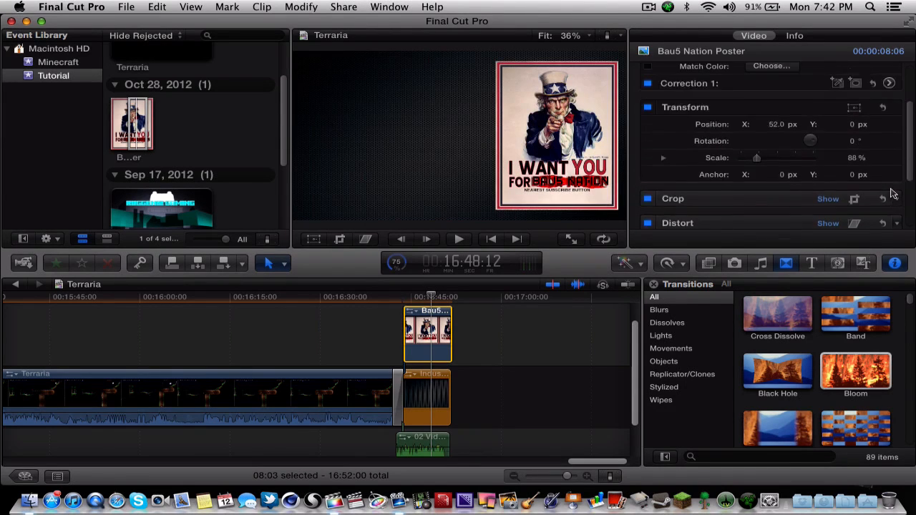
scroll(892, 193, up, 2)
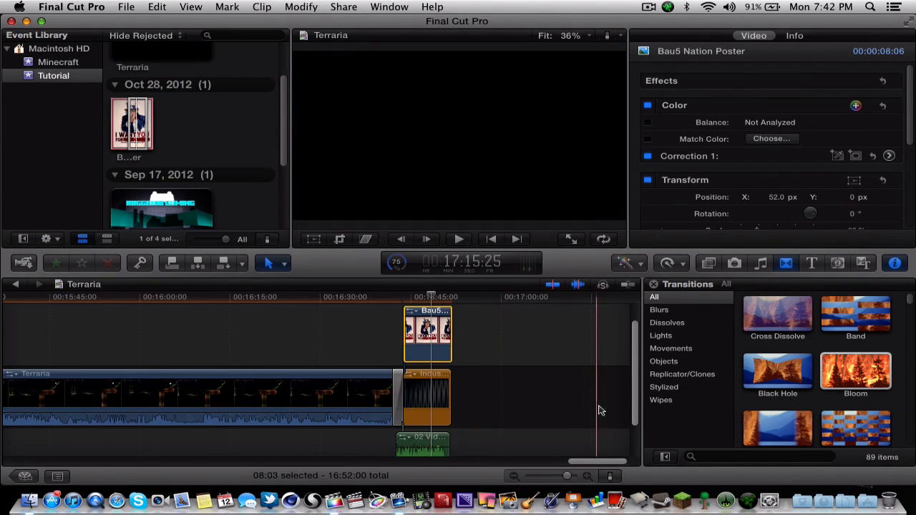
scroll(630, 372, up, 2)
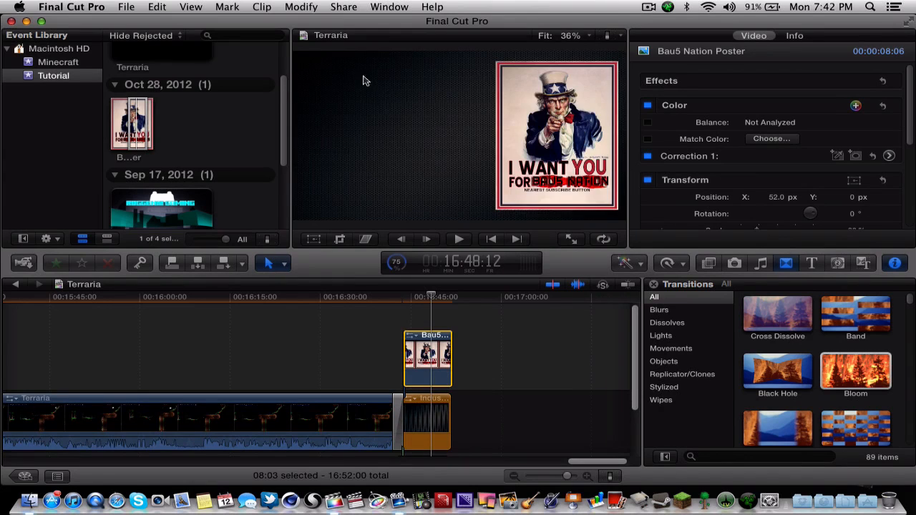
Switch to Finder and import R12G Header.png from the R12G Logos folder into the Tutorial event.
click(28, 500)
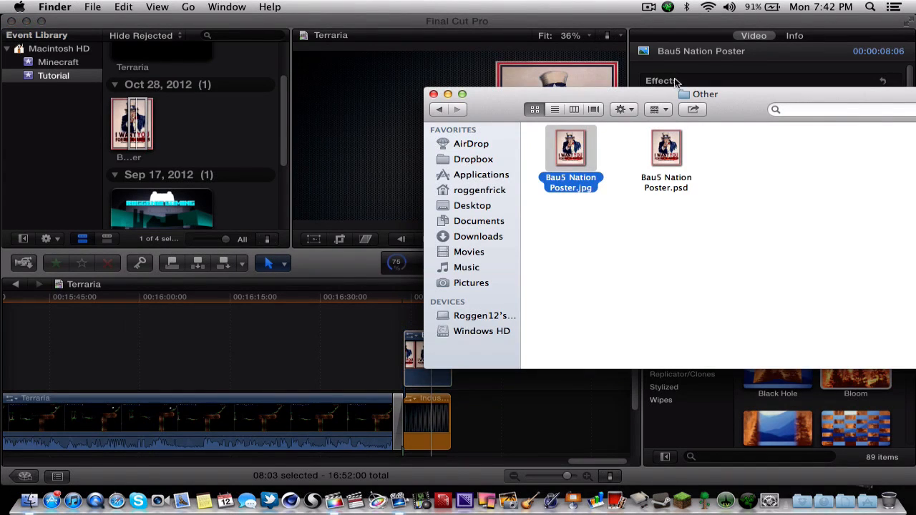
click(439, 111)
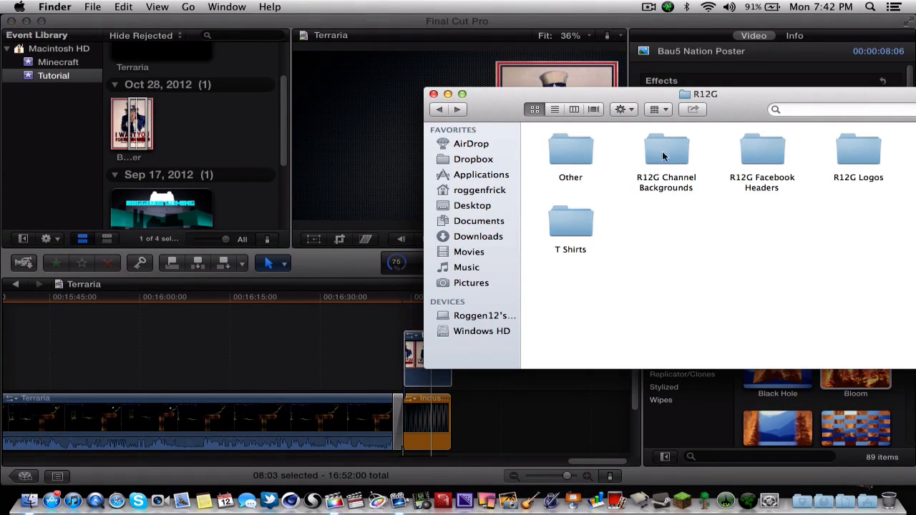
double_click(756, 155)
click(439, 110)
double_click(853, 147)
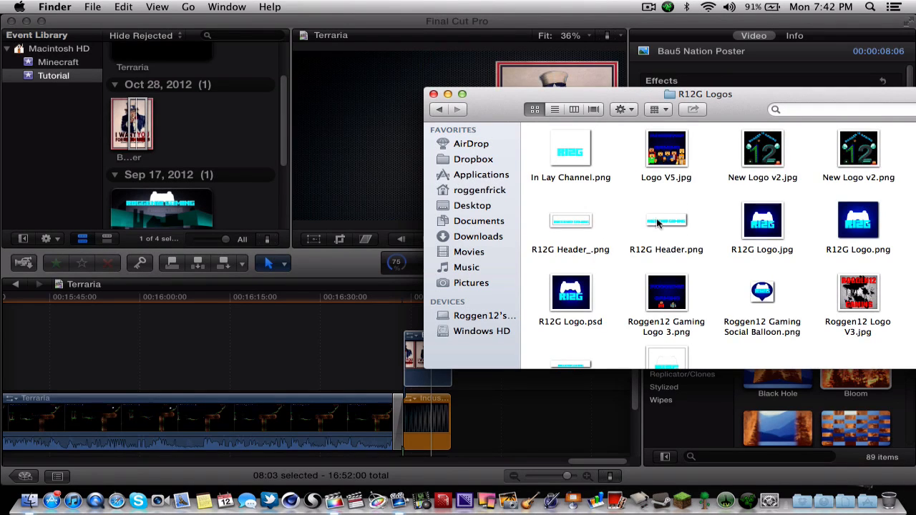
drag(657, 223, 56, 77)
click(162, 169)
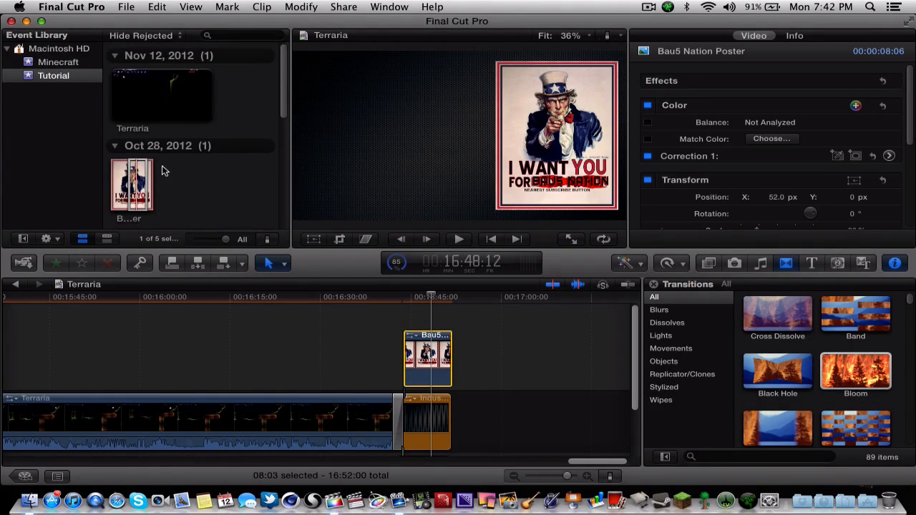
Connect the R12G Header image above the poster clip and fit it to the ending, about 8:05 long.
scroll(165, 168, down, 6)
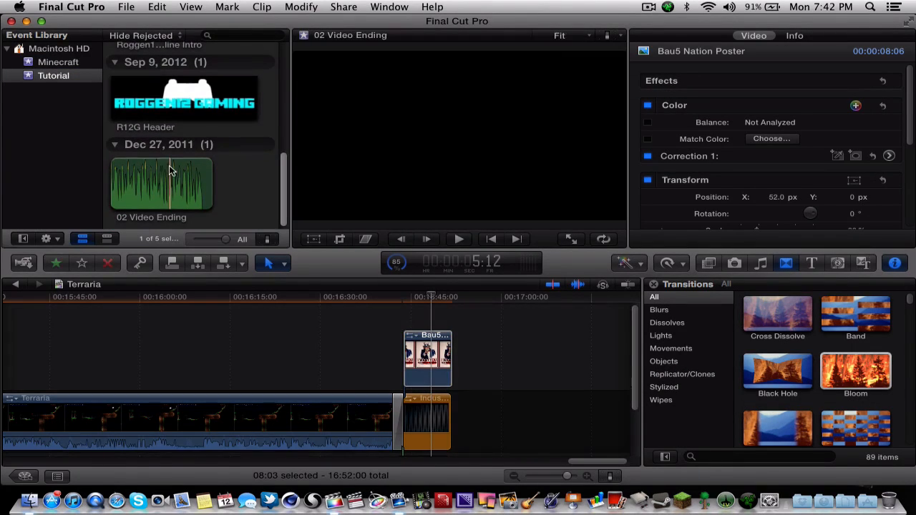
click(166, 101)
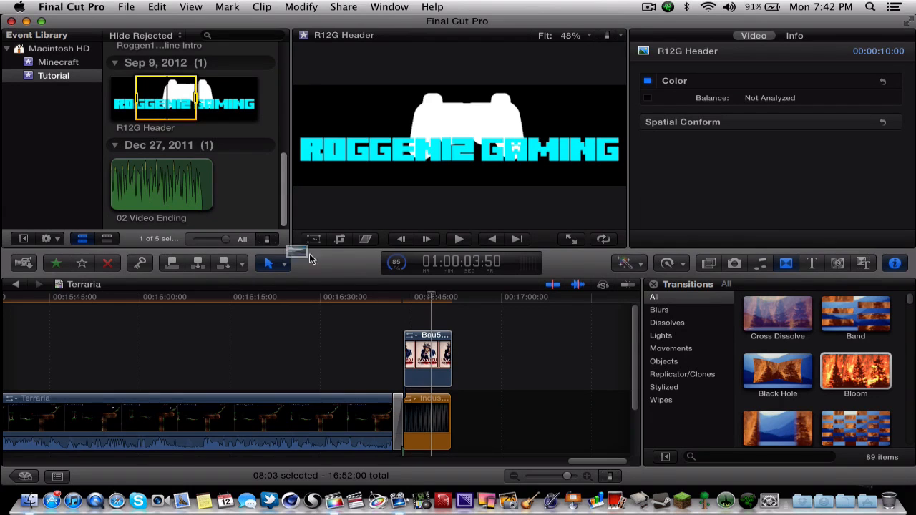
drag(311, 259, 449, 320)
click(434, 316)
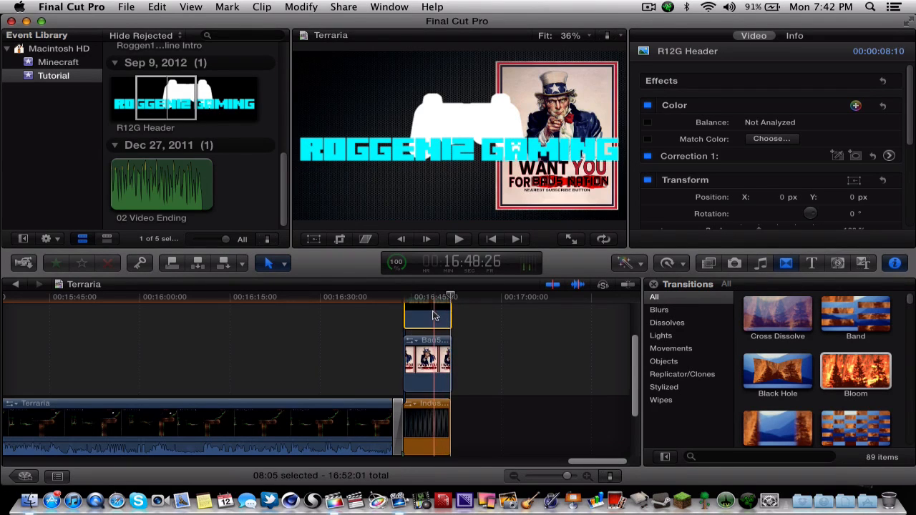
Scale the R12G Header to 57% and set its X position to -34 px.
scroll(801, 203, down, 2)
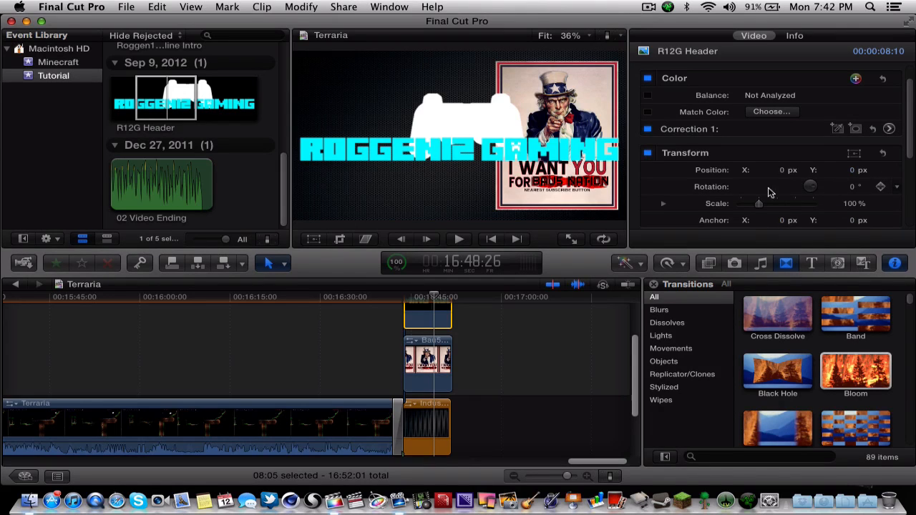
scroll(769, 193, down, 1)
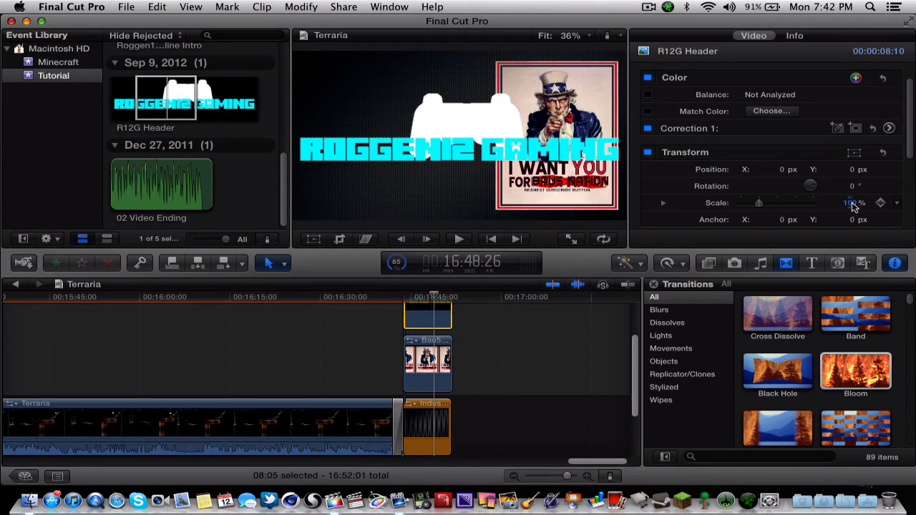
drag(851, 206, 760, 170)
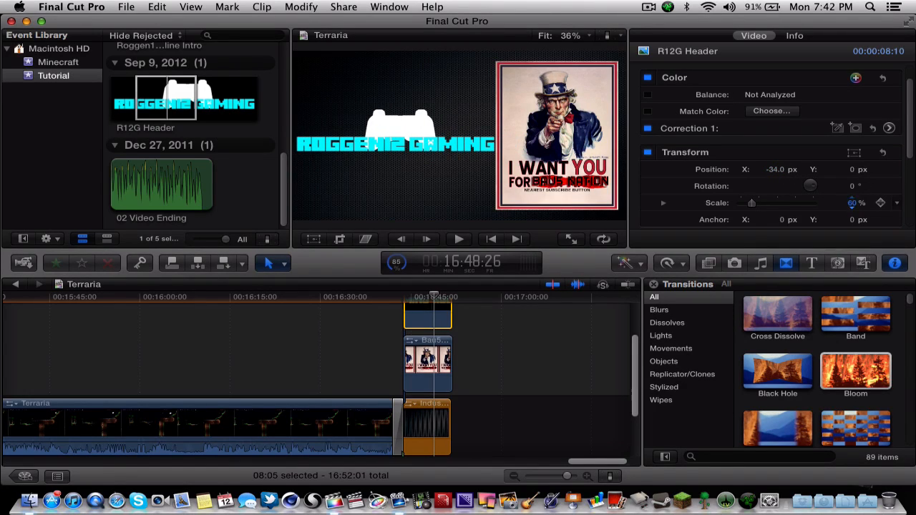
drag(853, 206, 839, 207)
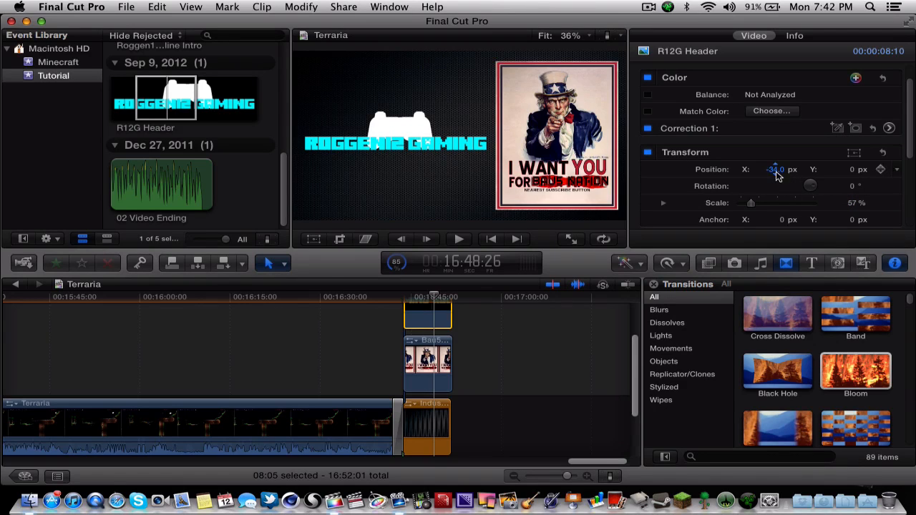
Raise the R12G Header in the frame by setting its Y position to 30 px.
drag(778, 176, 777, 175)
drag(850, 176, 852, 176)
key(Up)
key(Up)
key(Down)
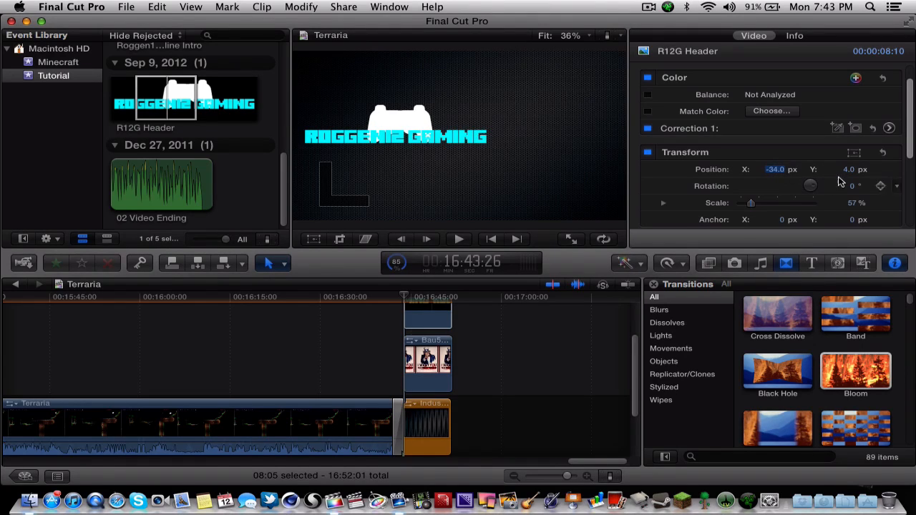
drag(848, 169, 858, 163)
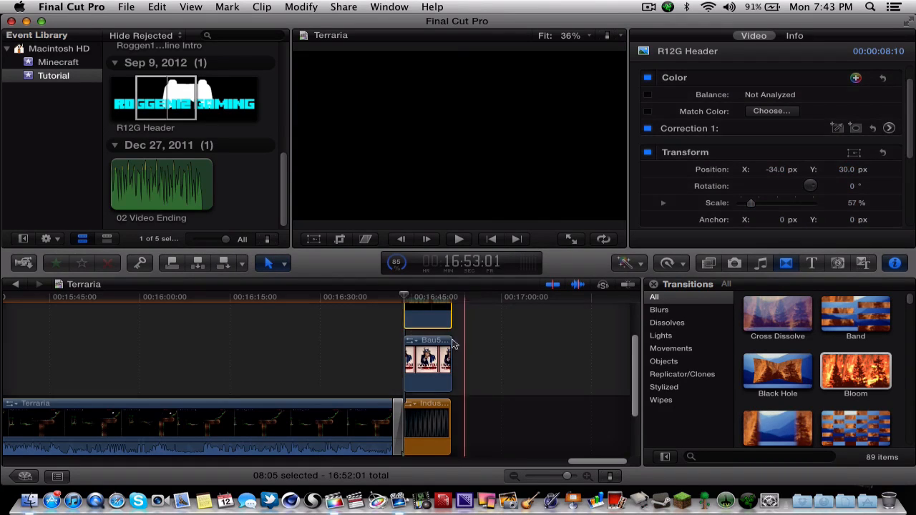
click(415, 327)
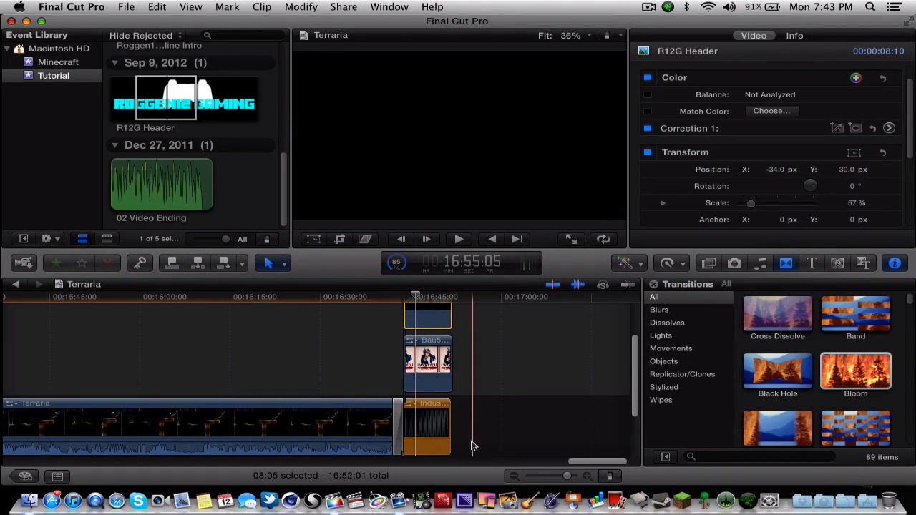
scroll(487, 429, down, 4)
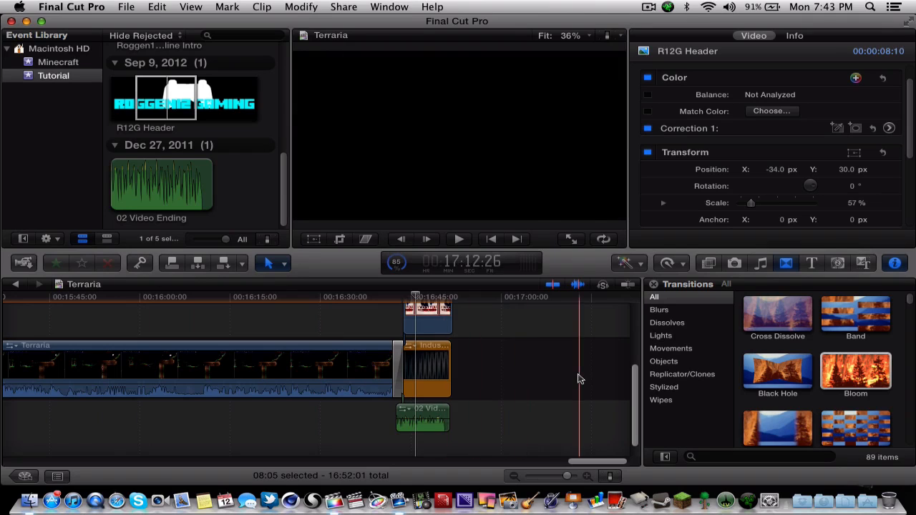
click(419, 341)
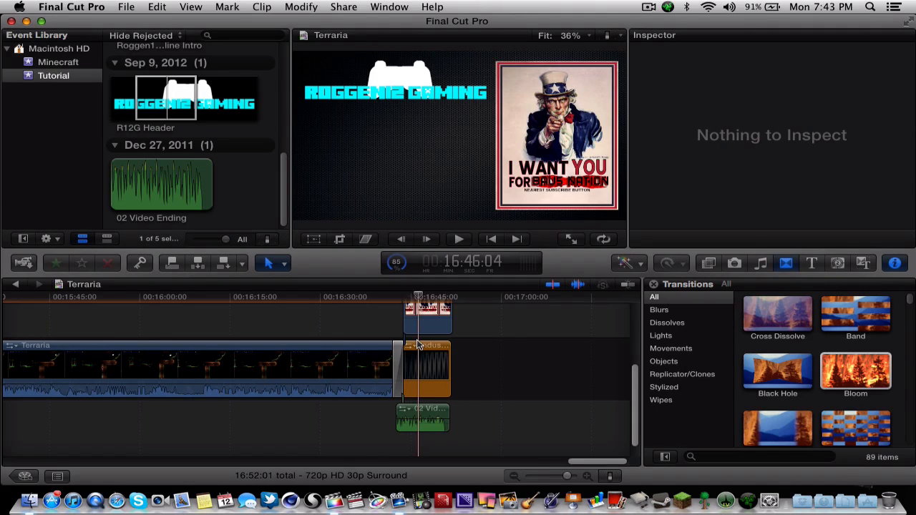
click(419, 335)
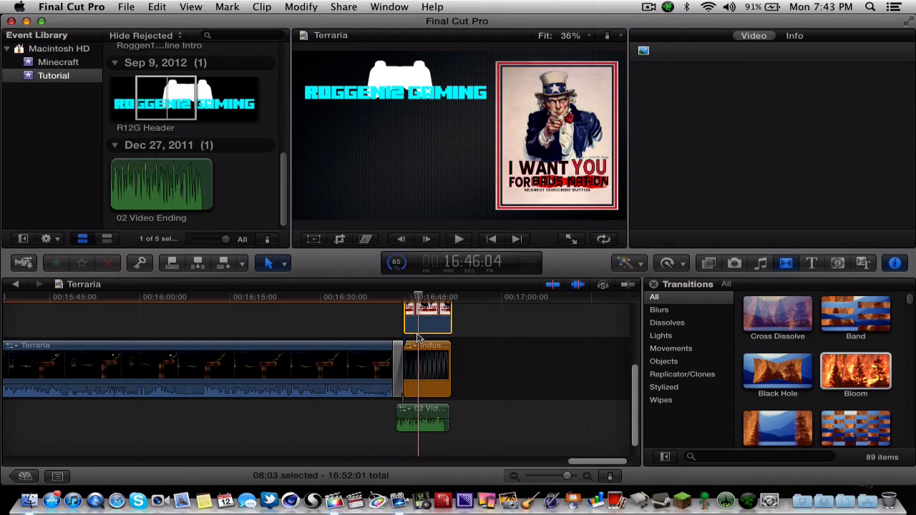
click(429, 379)
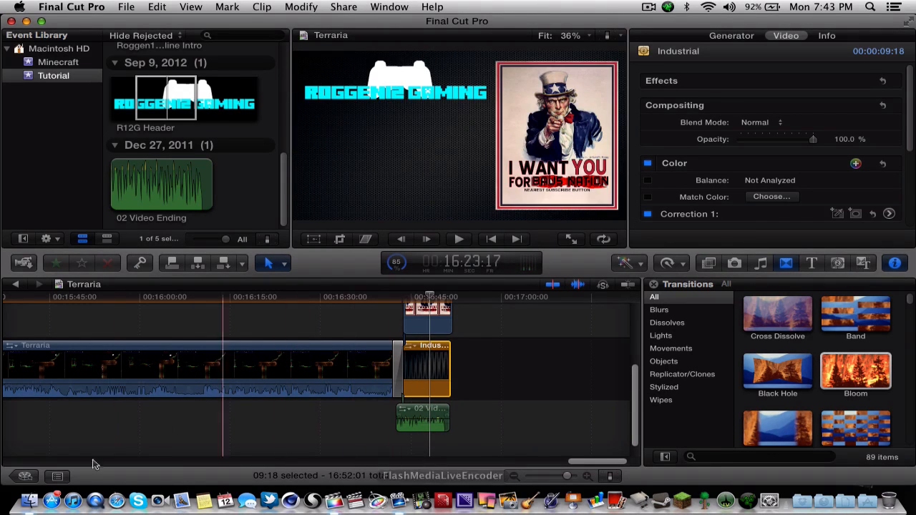
Switch to Finder and look through the Finished folder inside R12G in Movies.
click(27, 501)
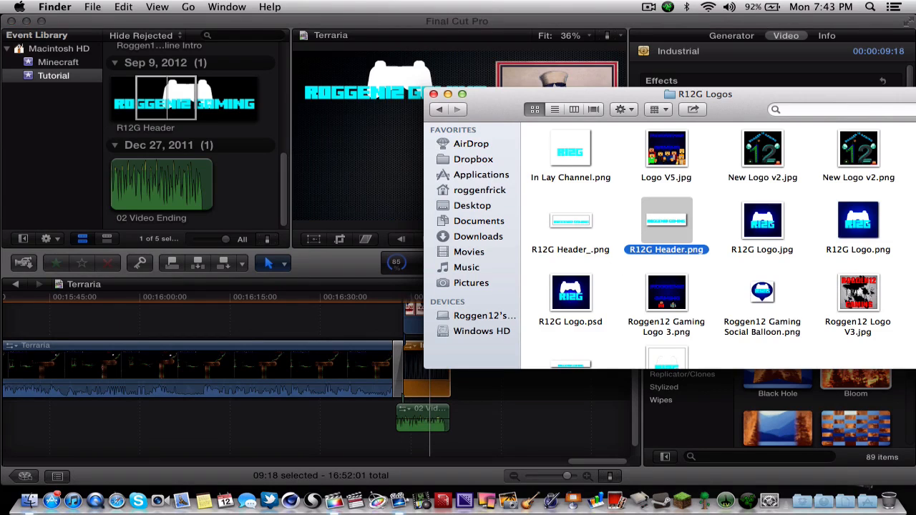
scroll(801, 297, down, 1)
scroll(554, 293, up, 1)
click(485, 252)
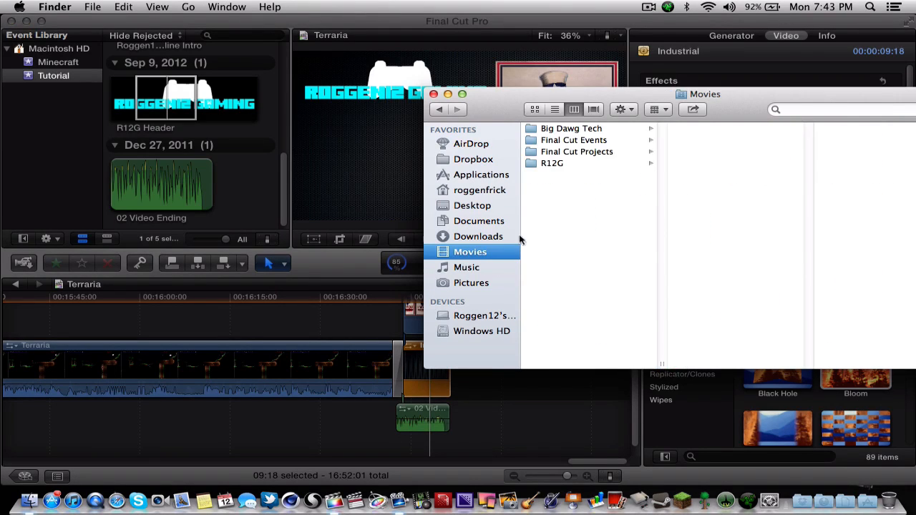
click(635, 141)
click(631, 164)
key(Right)
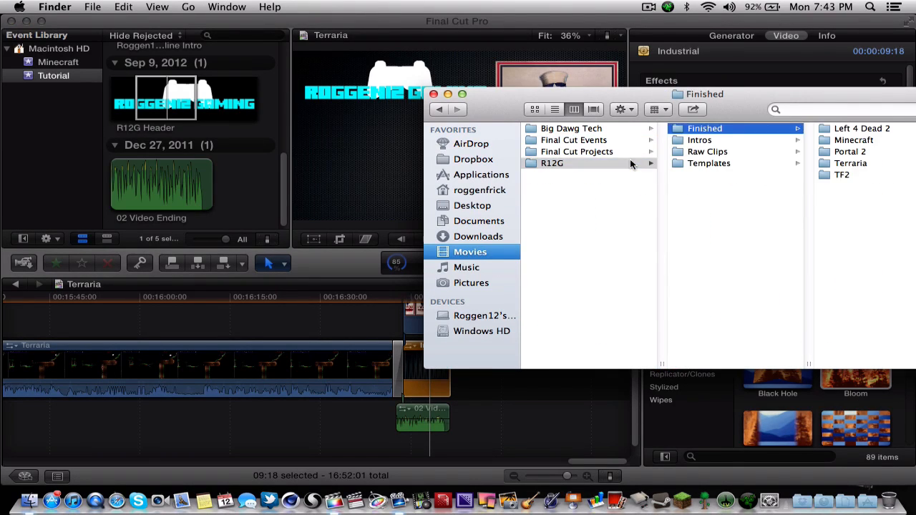
key(Right)
key(Down)
key(Down)
key(Down)
key(Down)
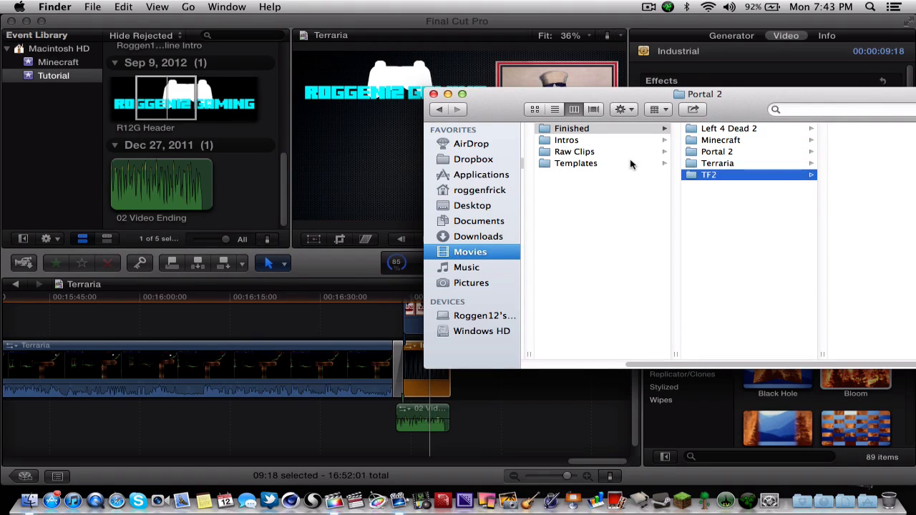
Check the contents of the Intros folder inside R12G, and close the Finder window.
key(Left)
key(Down)
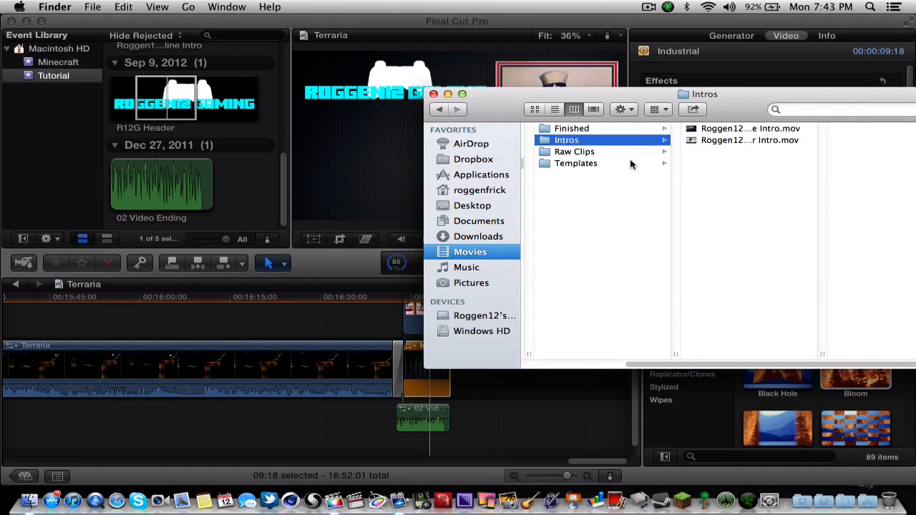
key(Right)
key(Left)
key(Left)
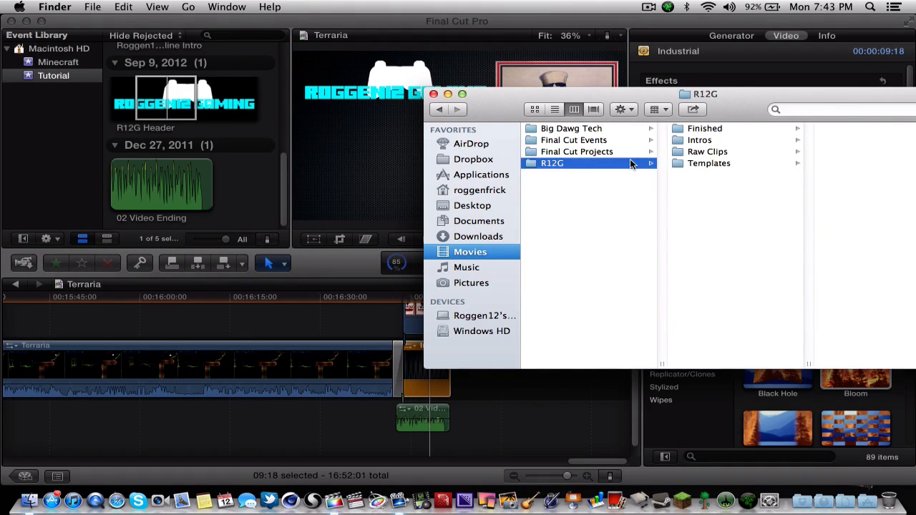
click(433, 95)
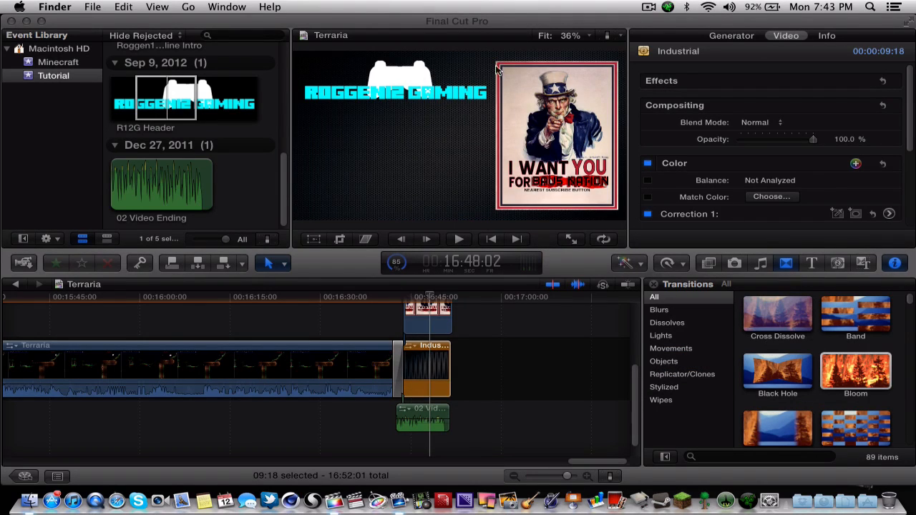
Open a new Finder window and import the Big Dawg Tech audio file from All My Files into the Tutorial event.
click(30, 503)
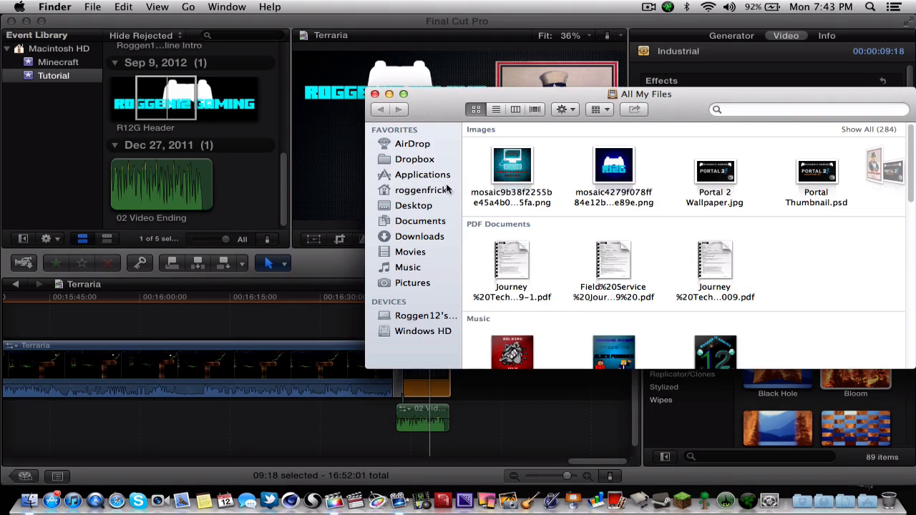
scroll(531, 291, down, 10)
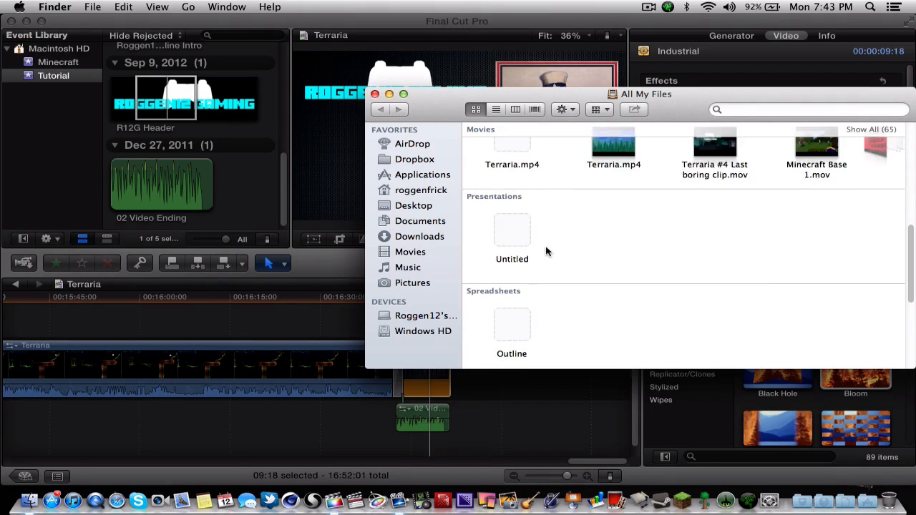
scroll(546, 250, up, 10)
scroll(540, 296, down, 1)
drag(521, 345, 54, 76)
scroll(649, 317, down, 1)
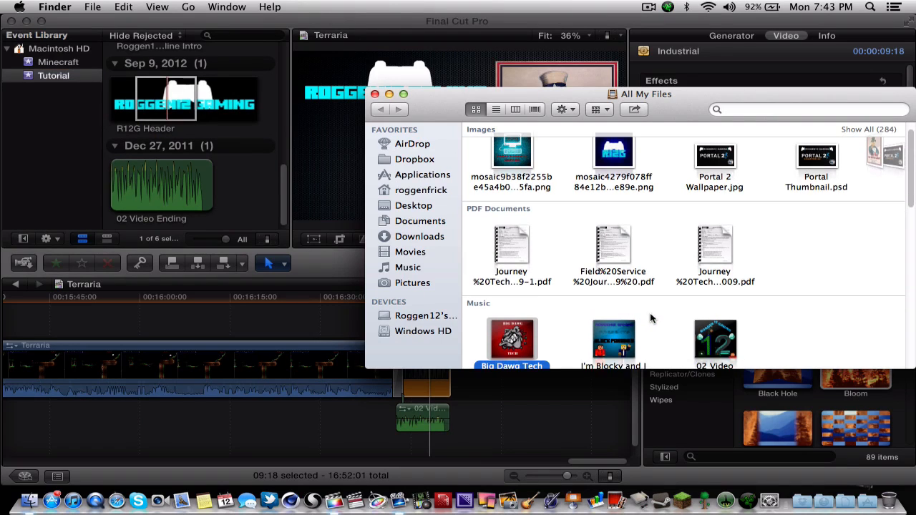
scroll(654, 311, up, 2)
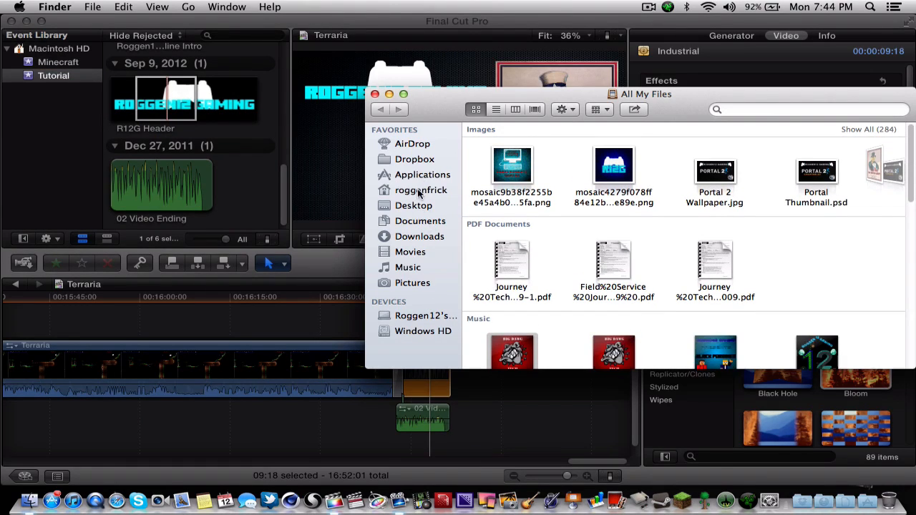
Import Parker99Katz 2.jpg from Pictures > Youtube Channels > Parker99Katz into the Tutorial event and return to Final Cut Pro.
click(422, 283)
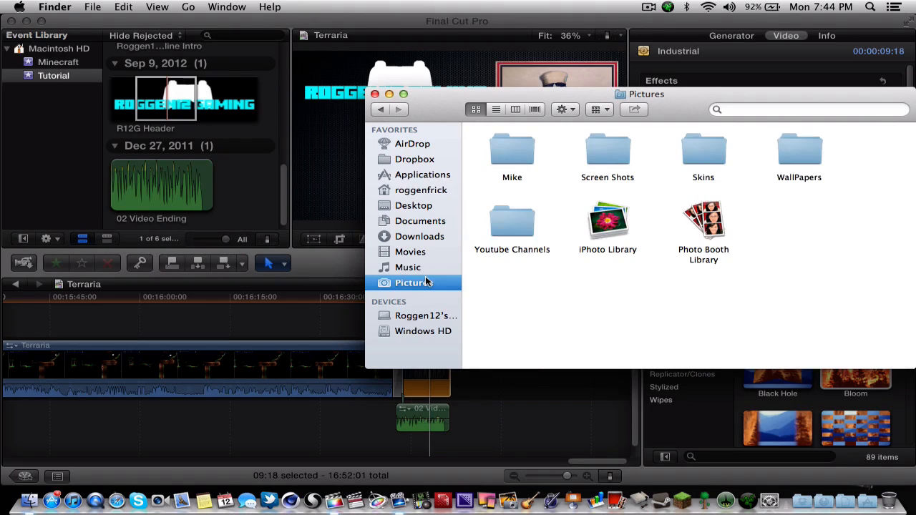
double_click(504, 218)
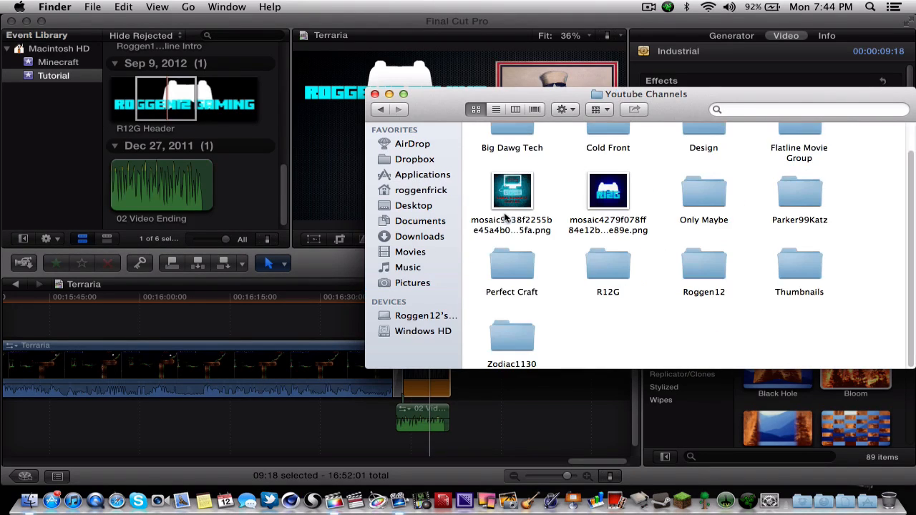
scroll(583, 283, up, 2)
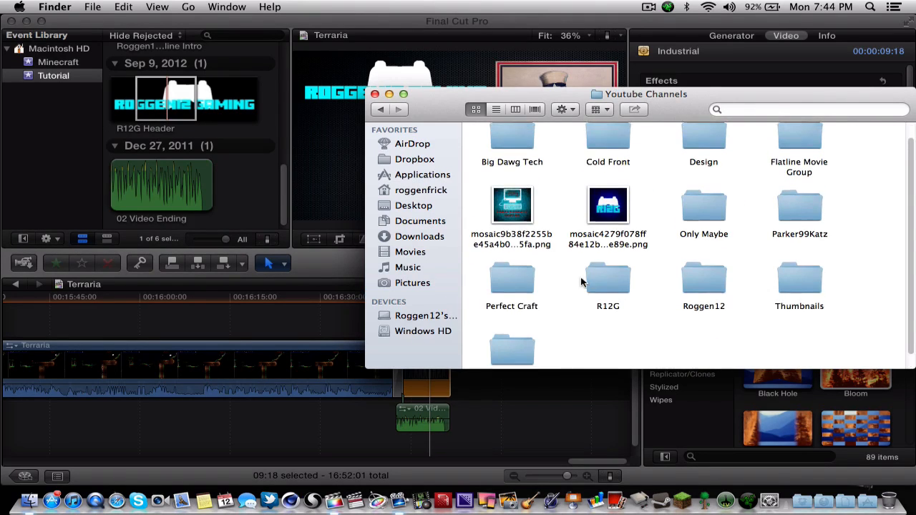
double_click(808, 214)
click(505, 154)
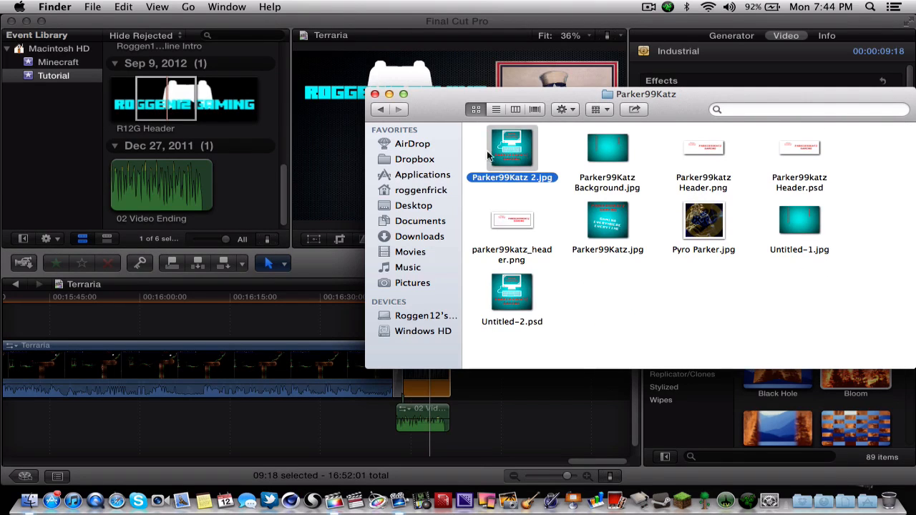
drag(489, 153, 69, 73)
click(140, 21)
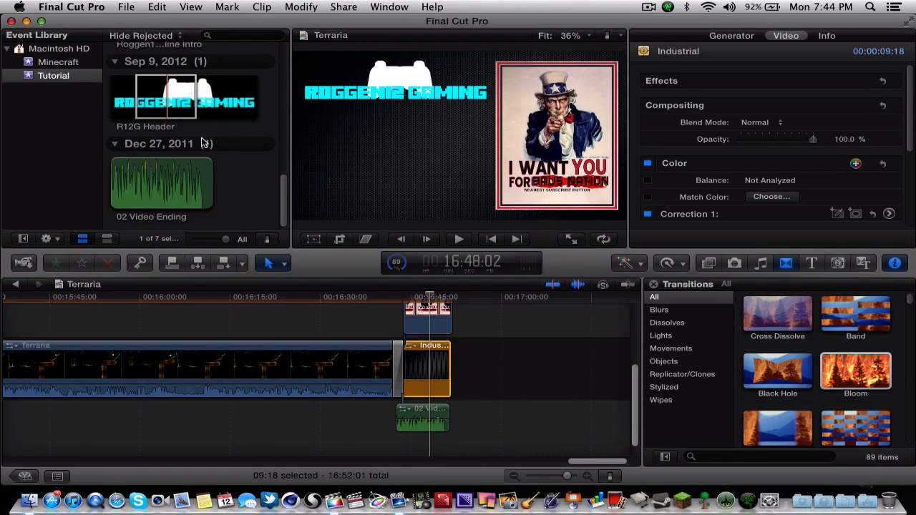
Connect the Parker99Katz 2 image above the R12G Header clip in the ending.
scroll(206, 143, up, 8)
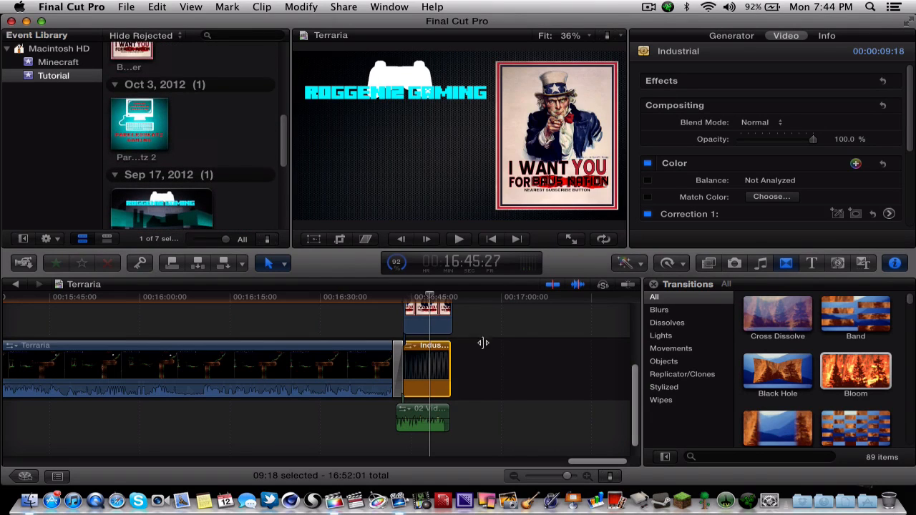
scroll(493, 354, up, 5)
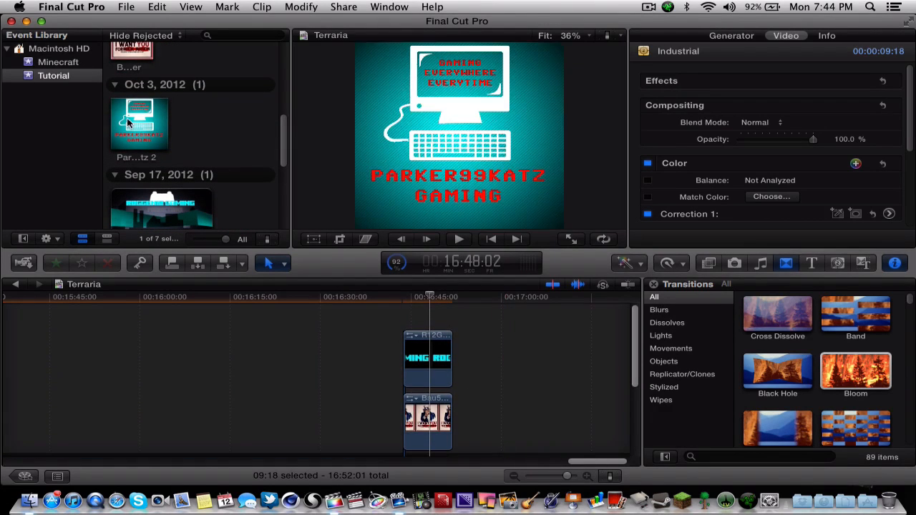
drag(127, 118, 449, 315)
click(429, 319)
scroll(230, 155, up, 3)
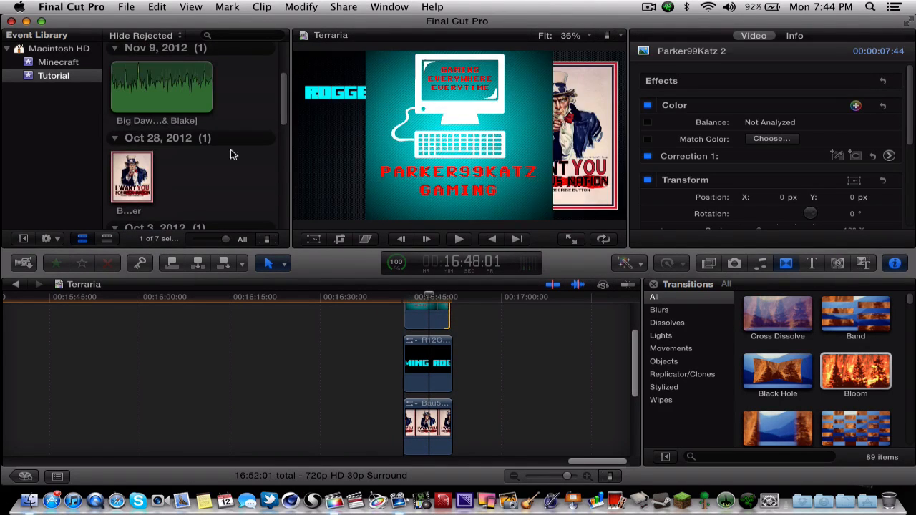
Select the main Terraria clip at about 3:29 in the timeline and turn off its Night Vision effect.
click(157, 358)
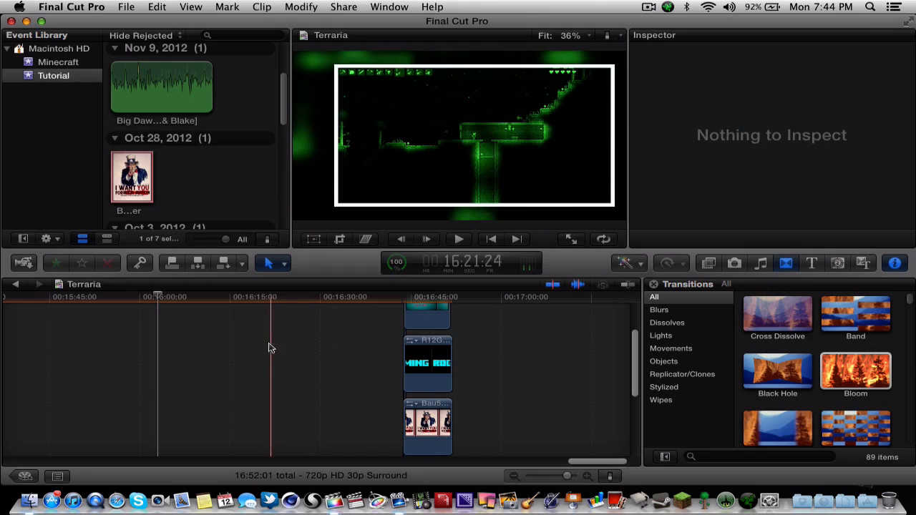
click(252, 358)
scroll(253, 358, down, 5)
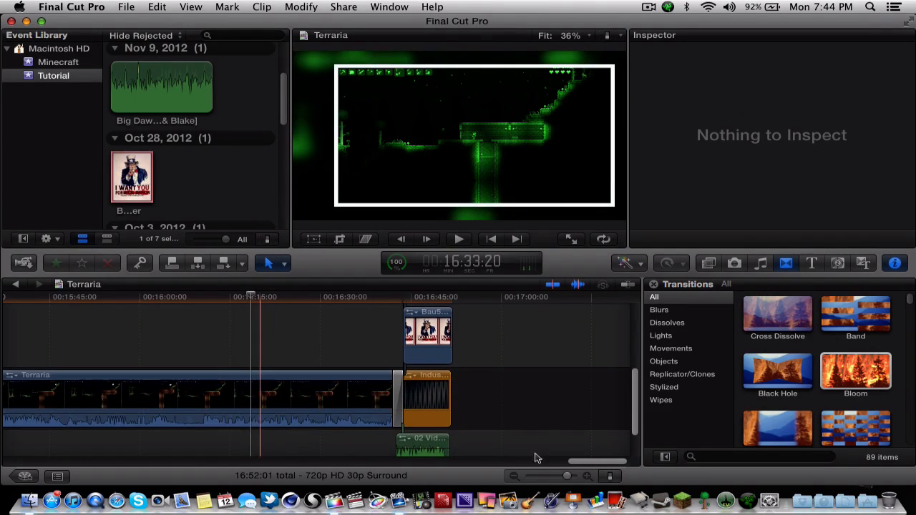
drag(607, 462, 142, 476)
click(218, 360)
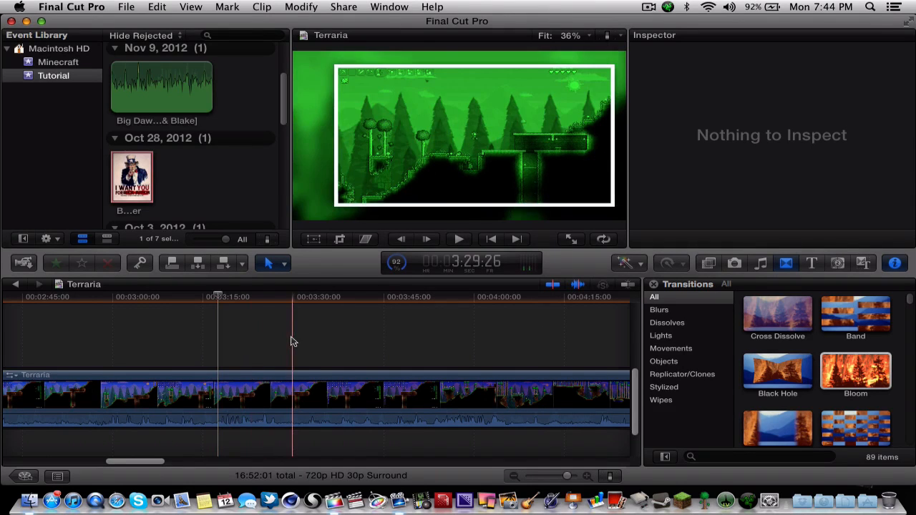
click(292, 387)
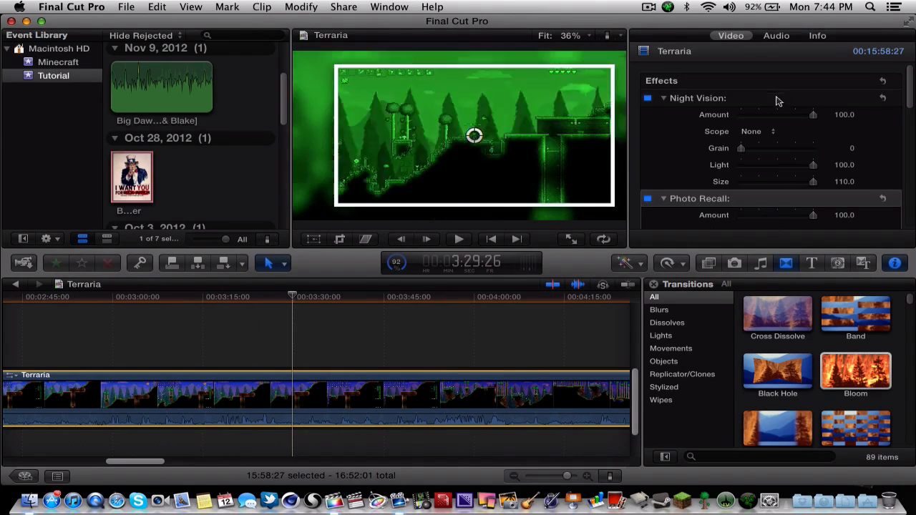
click(648, 99)
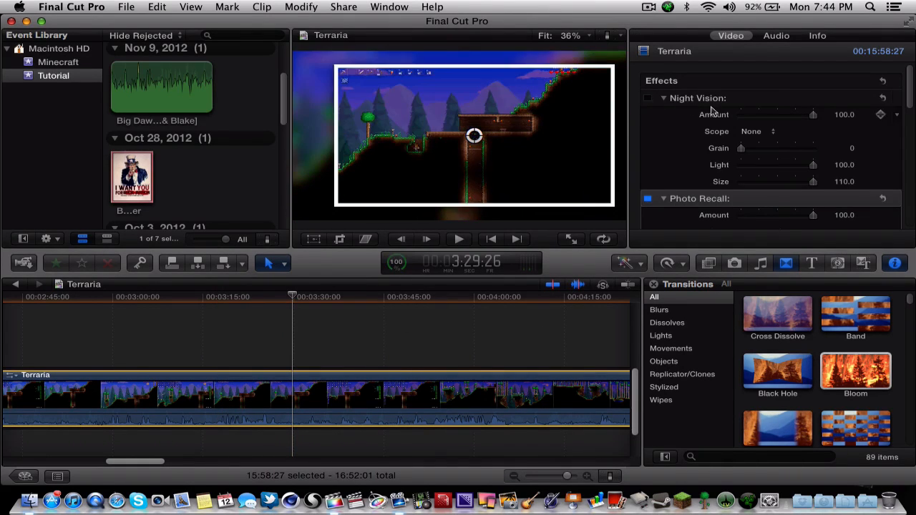
Collapse the Night Vision effect's parameters, leaving its parameter options unused.
click(897, 99)
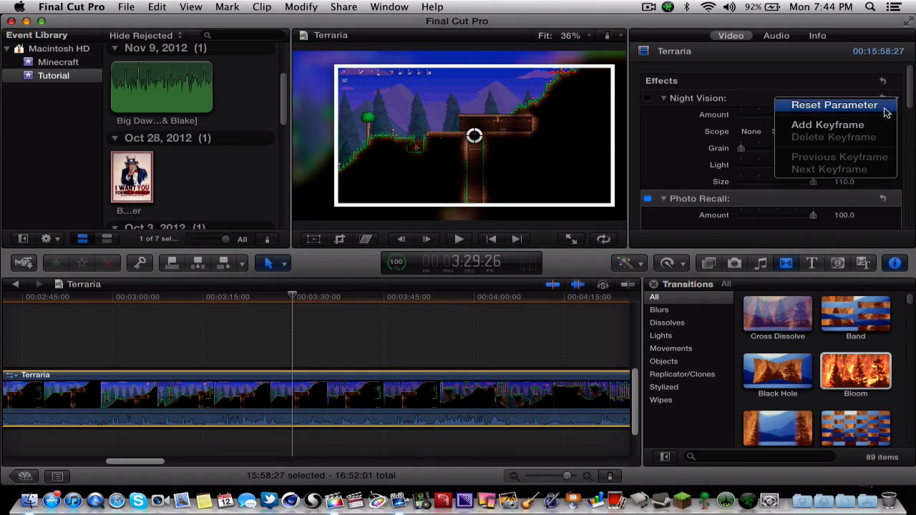
click(735, 120)
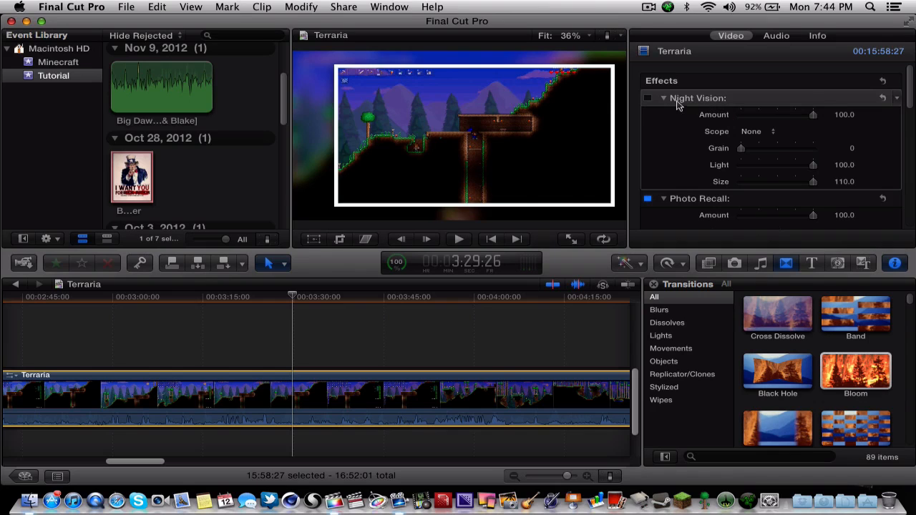
click(679, 104)
right_click(680, 106)
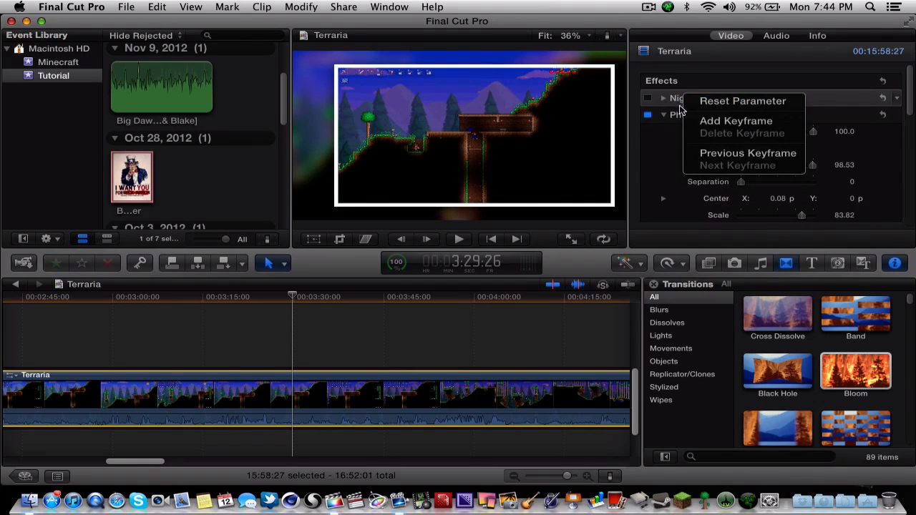
click(678, 108)
Turn off the Terraria clip's Photo Recall effect and collapse its parameters, and switch Color off and back on.
click(649, 115)
click(661, 116)
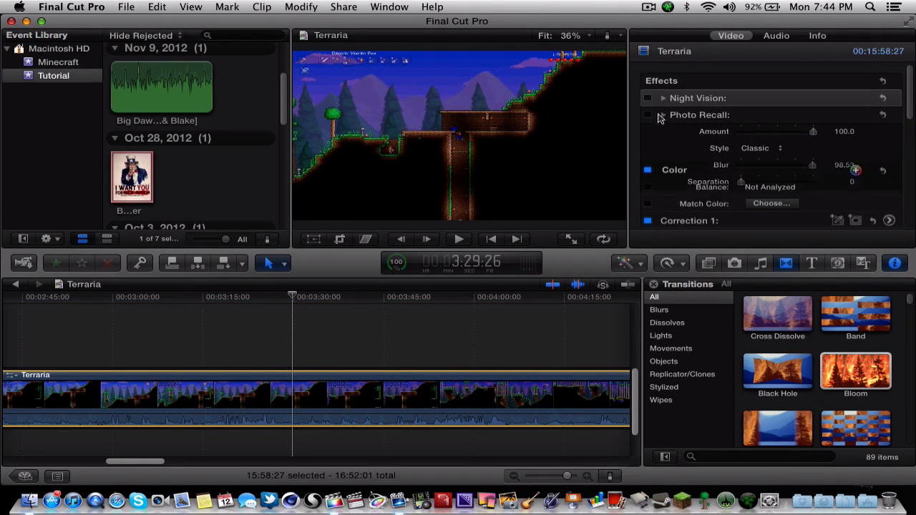
click(647, 116)
click(646, 115)
click(648, 139)
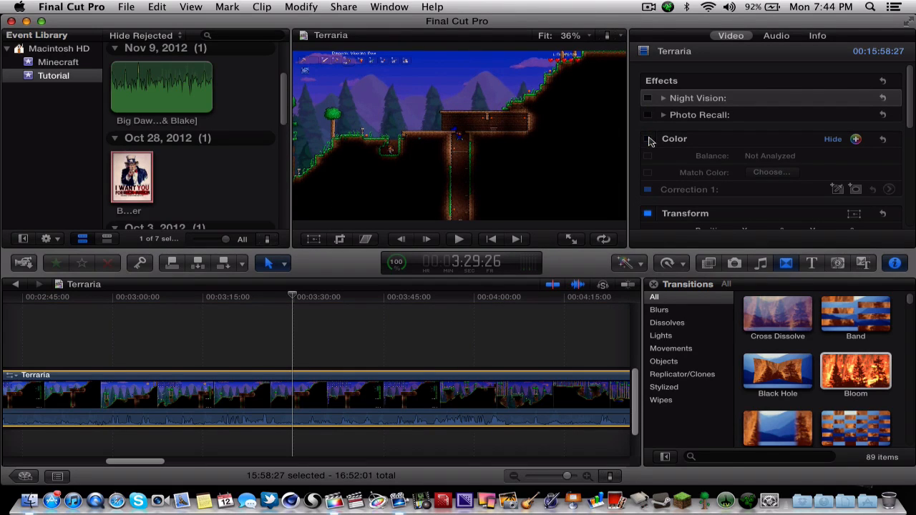
click(648, 140)
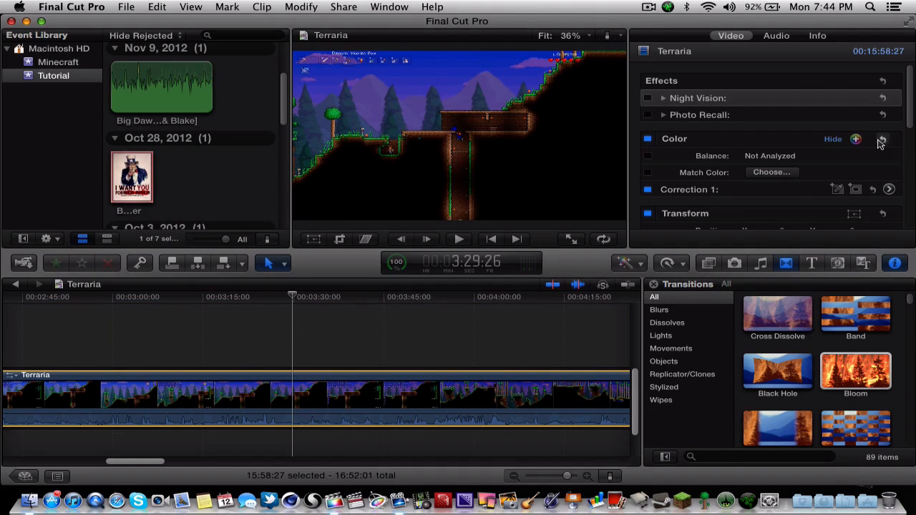
Switch the main Terraria clip's Transform settings off and back on.
scroll(688, 146, down, 5)
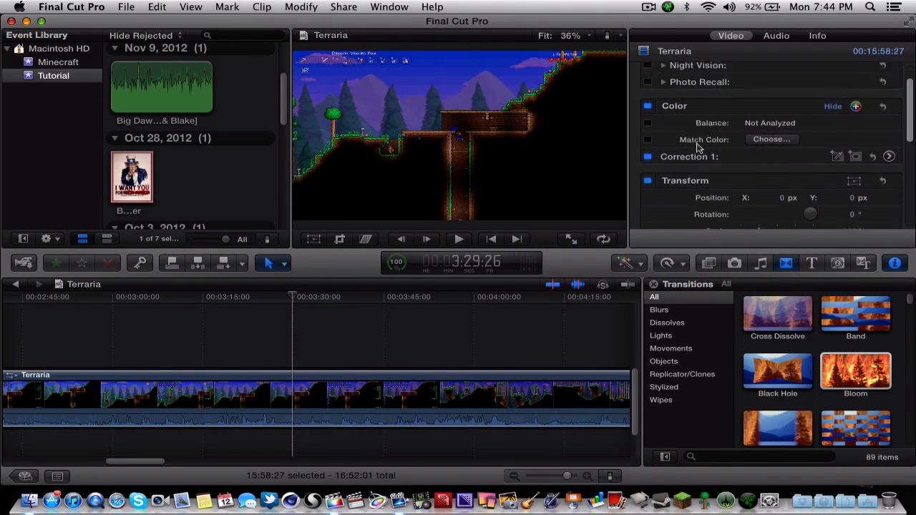
click(648, 135)
click(648, 136)
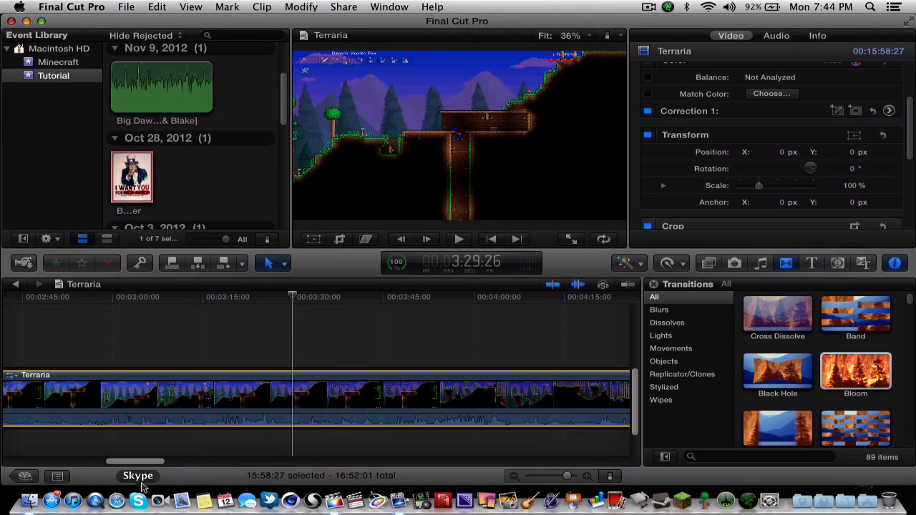
Select the Bau5 Nation Poster clip in the ending and switch its Transform settings off and back on.
drag(161, 462, 630, 464)
click(449, 343)
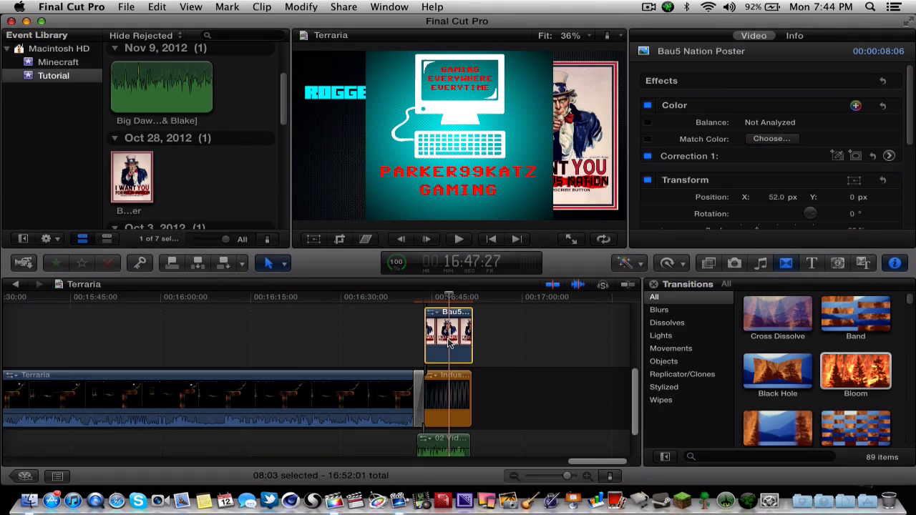
click(444, 335)
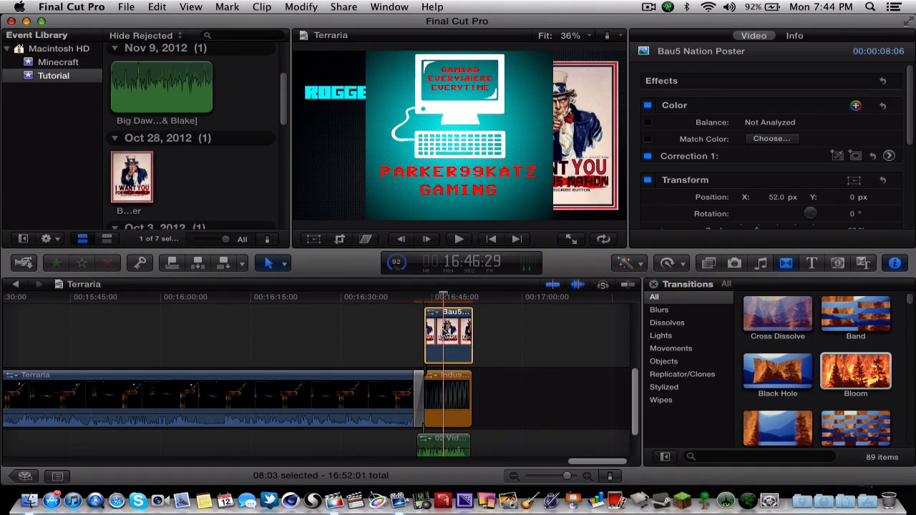
click(647, 181)
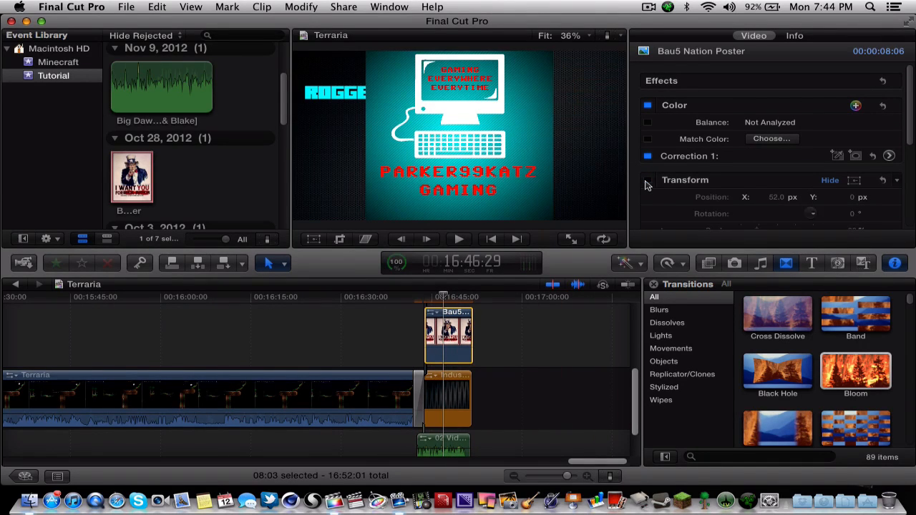
click(647, 181)
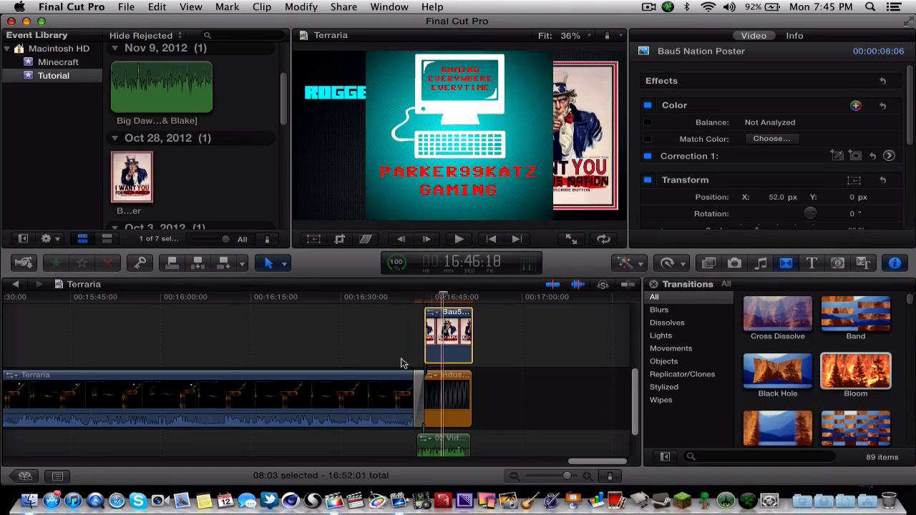
Look through the stacked image clips, background and audio at the end of the timeline.
scroll(430, 422, up, 5)
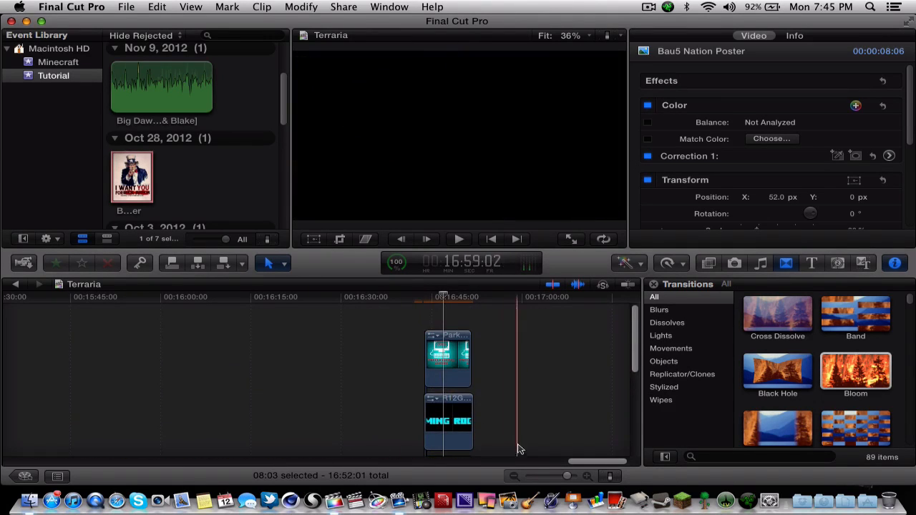
scroll(551, 416, down, 5)
scroll(566, 429, down, 2)
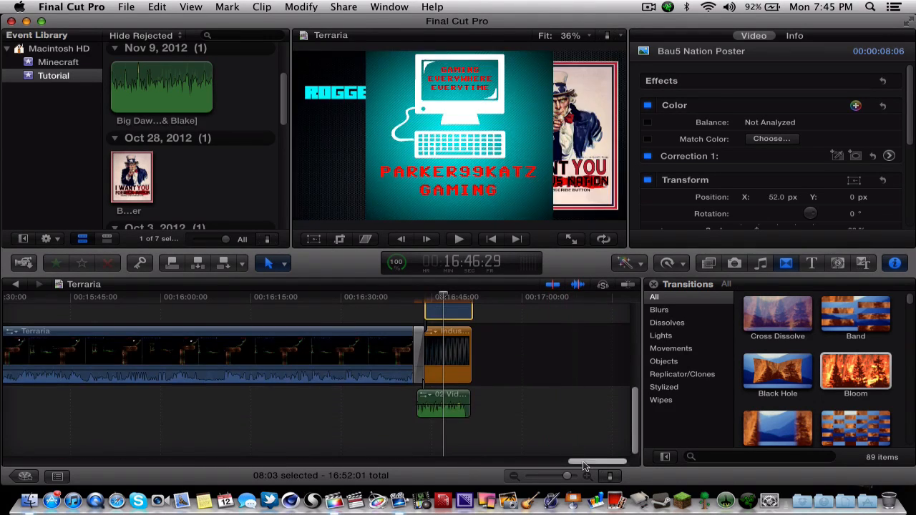
scroll(579, 429, left, 10)
scroll(589, 430, right, 10)
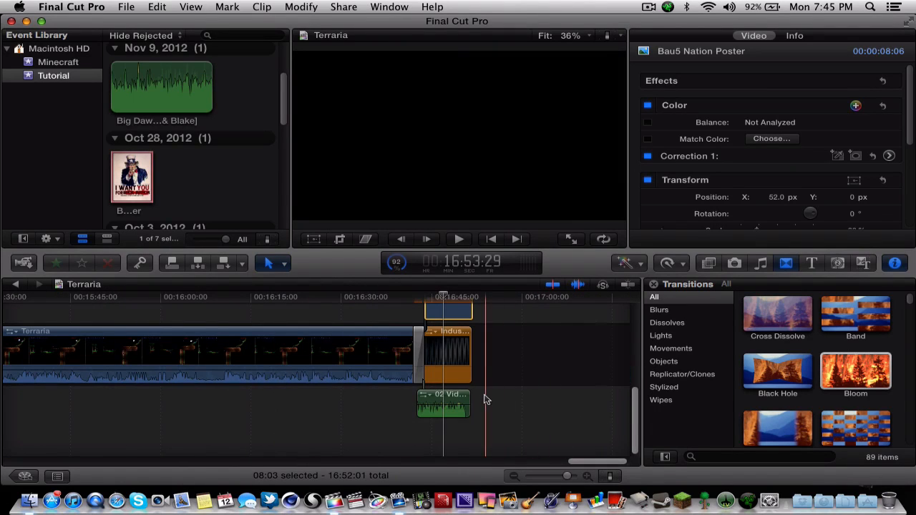
scroll(485, 401, up, 4)
scroll(465, 397, up, 2)
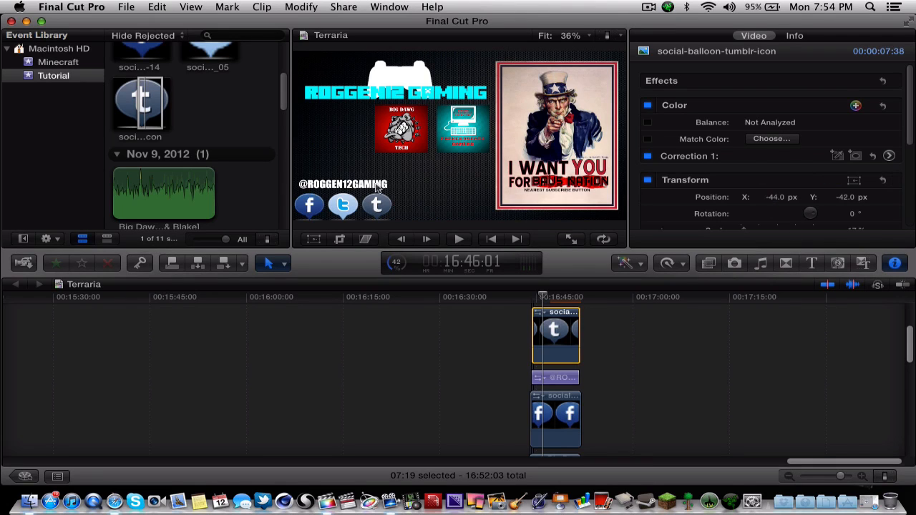
Review the completed ending's layers from the social icons down to the audio, selecting the social_balloon_05 clip at about 16:46.
scroll(563, 322, up, 4)
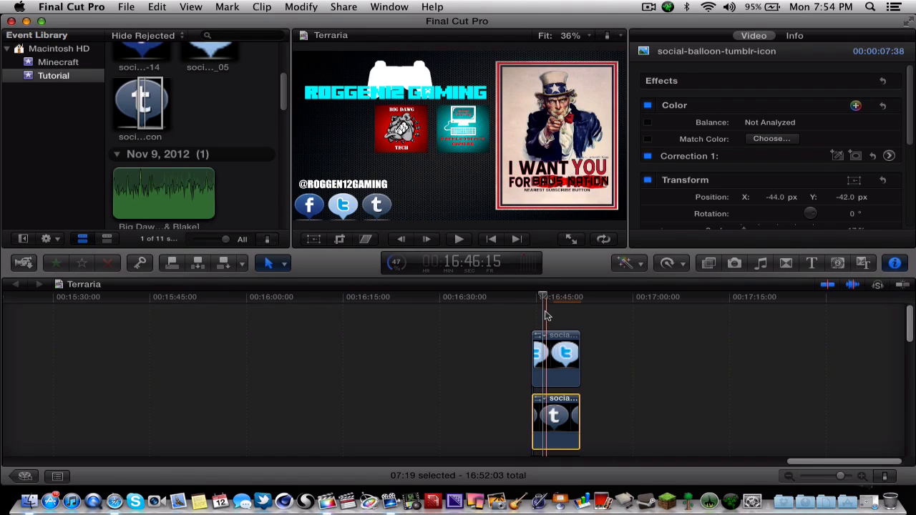
scroll(546, 316, down, 2)
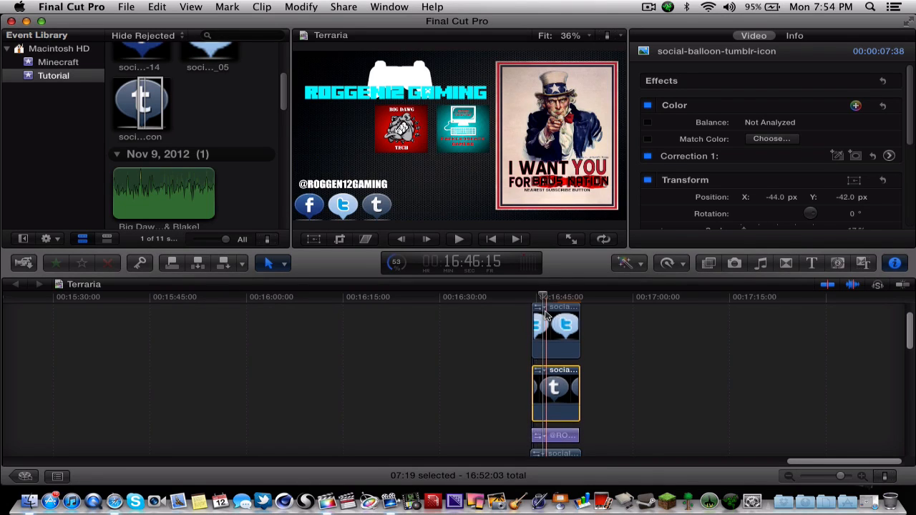
click(546, 315)
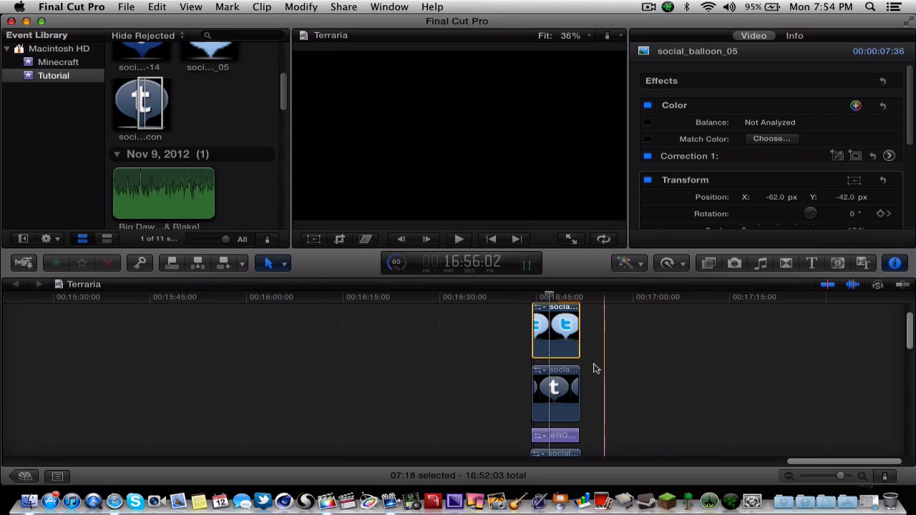
scroll(572, 372, down, 4)
scroll(573, 365, down, 3)
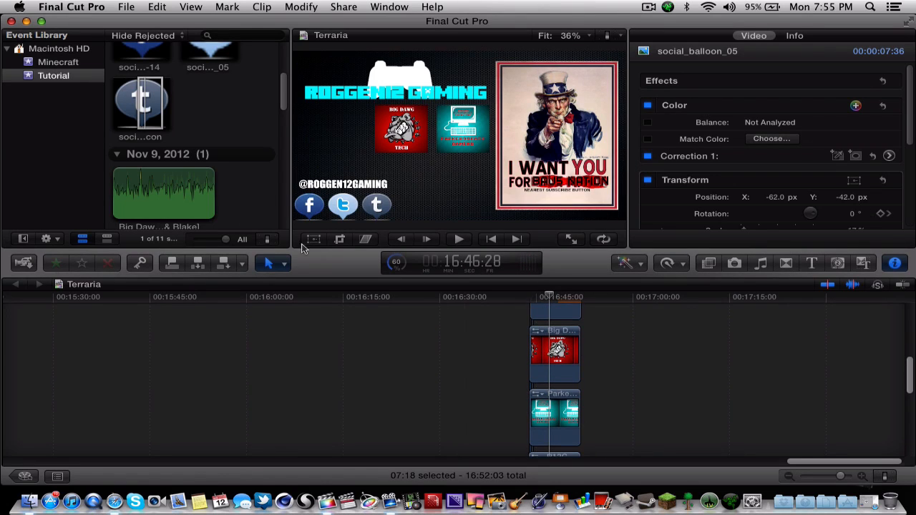
scroll(646, 372, down, 5)
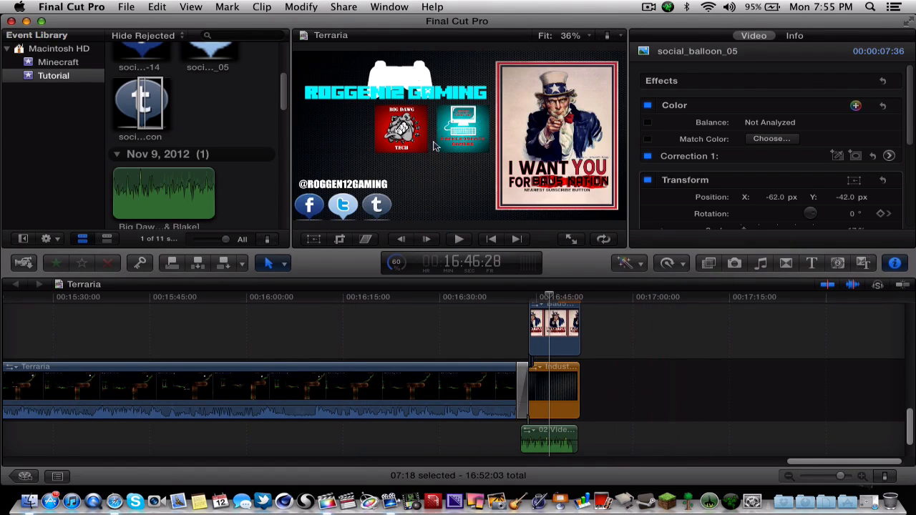
Start a media export of the Terraria project as Video and Audio with the H.264 video codec.
click(343, 7)
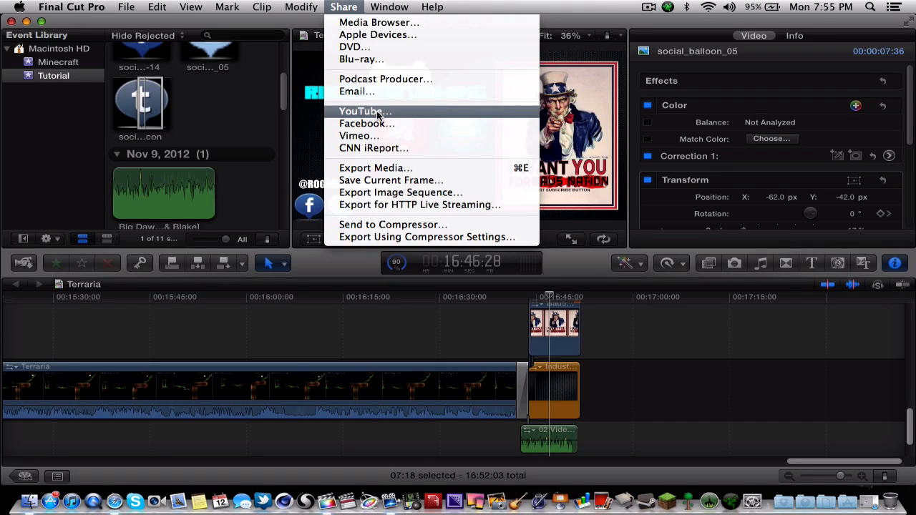
click(374, 168)
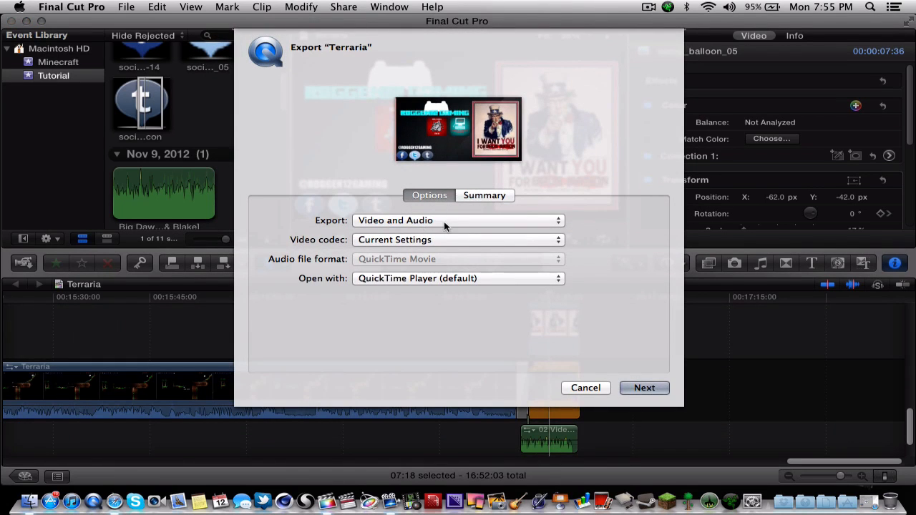
click(378, 221)
click(378, 220)
click(411, 241)
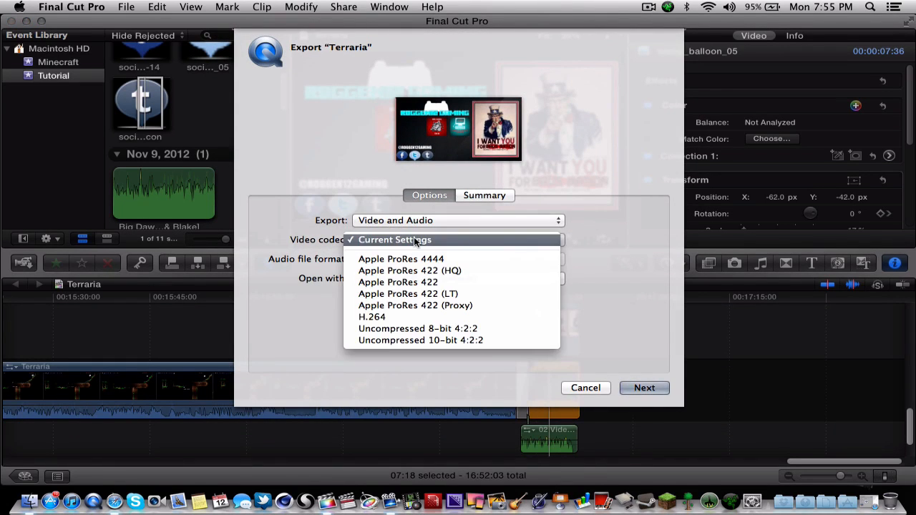
click(408, 317)
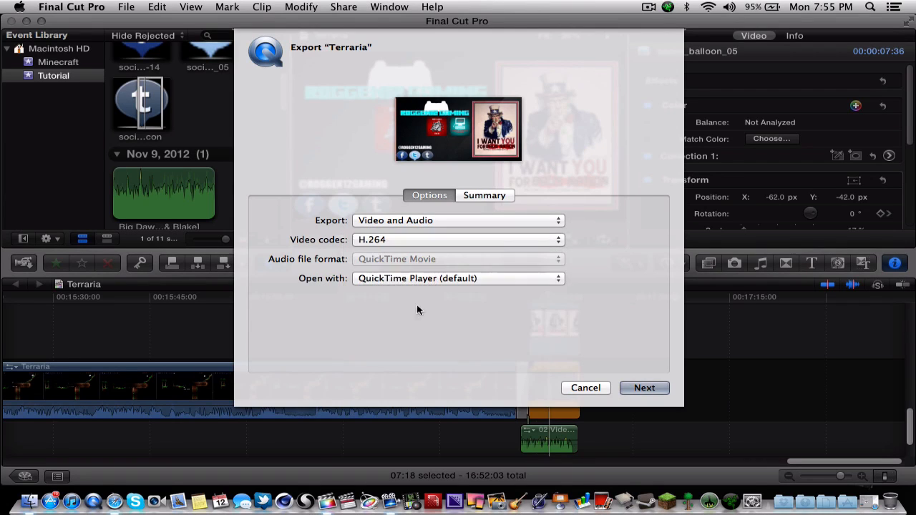
Examine the choices for which program opens the exported movie, leaving QuickTime Player (default), and check the export summary.
click(458, 278)
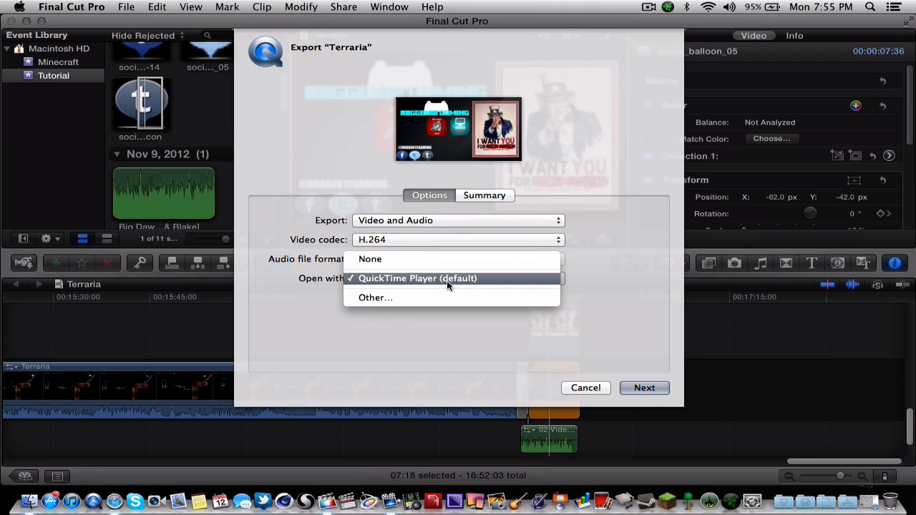
click(446, 280)
click(446, 281)
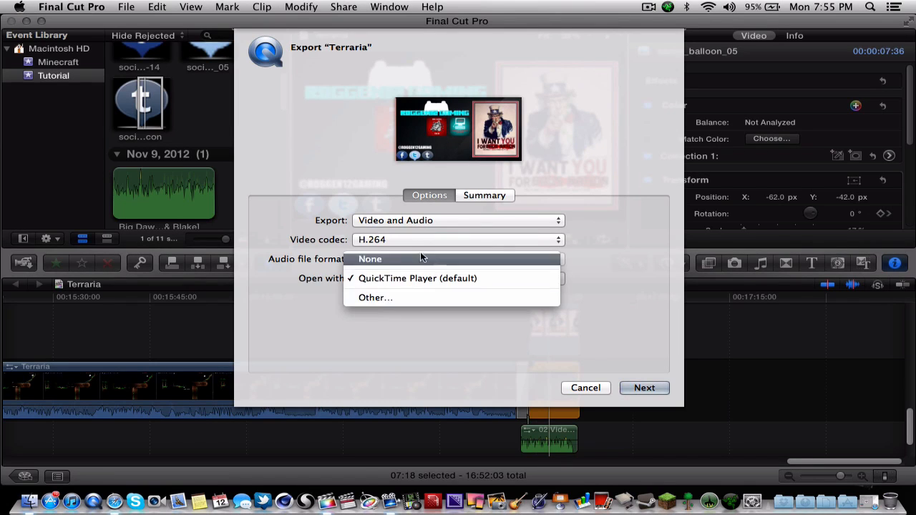
click(422, 254)
click(432, 277)
click(430, 275)
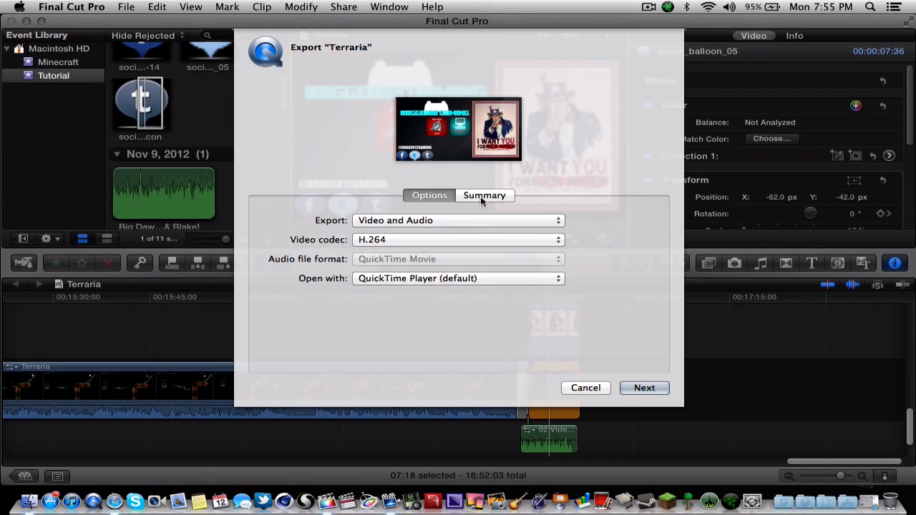
click(480, 196)
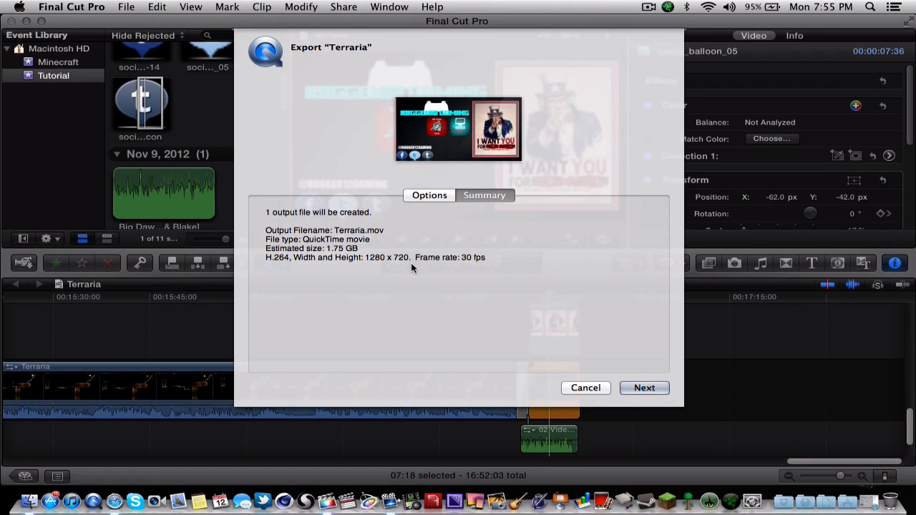
Continue to saving the export and name the file "Terraria #5 Missing Axe".
click(643, 388)
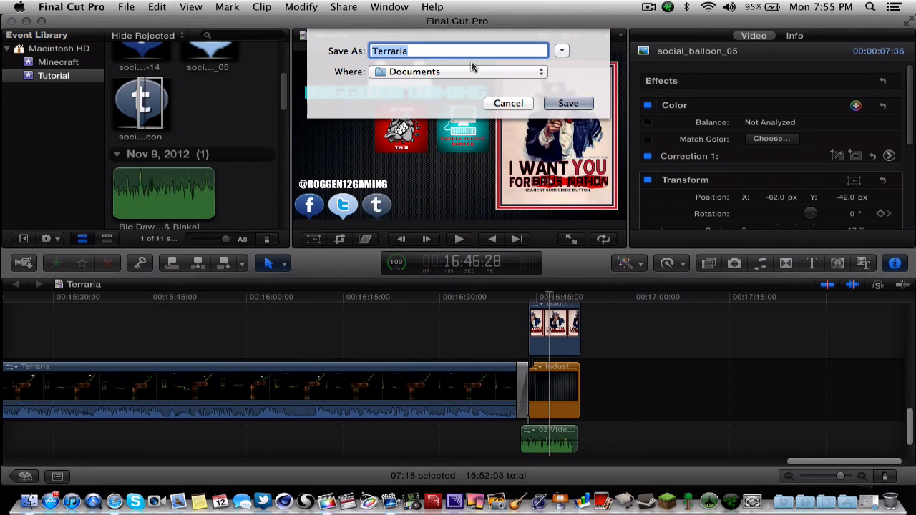
key(Right)
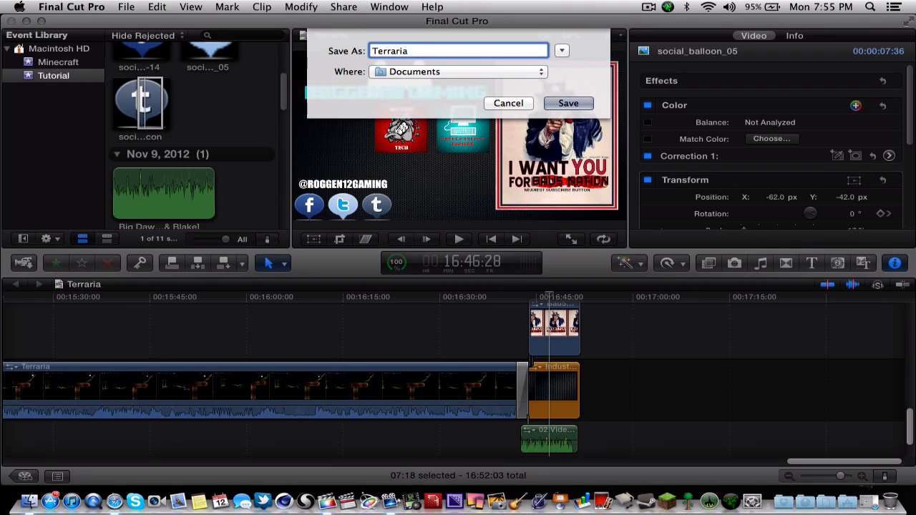
text(#5 Mission)
key(BackSpace)
key(BackSpace)
key(BackSpace)
key(BackSpace)
key(BackSpace)
key(BackSpace)
key(BackSpace)
key(BackSpace)
text(Lo)
key(BackSpace)
key(BackSpace)
text(Missing Axe)
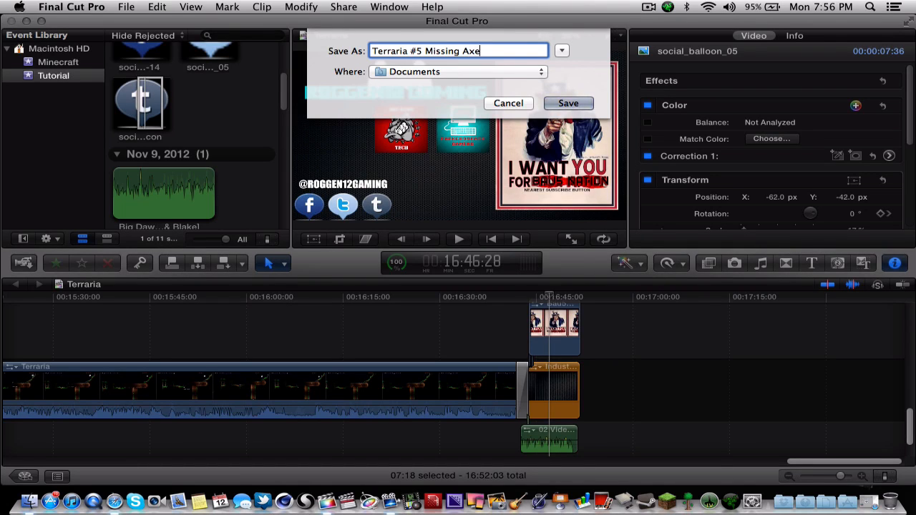
Choose the Terraria folder under Movies > R12G > Finished as the destination and start the export.
click(518, 72)
click(493, 226)
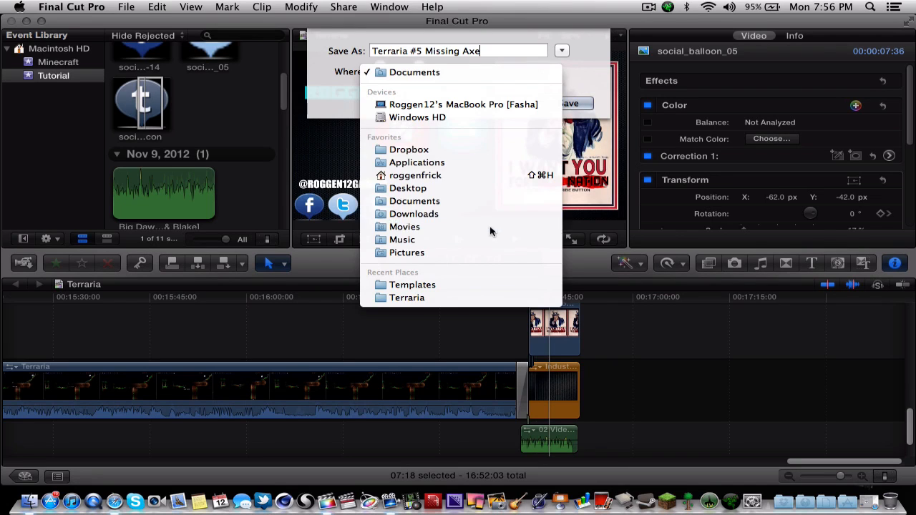
click(559, 50)
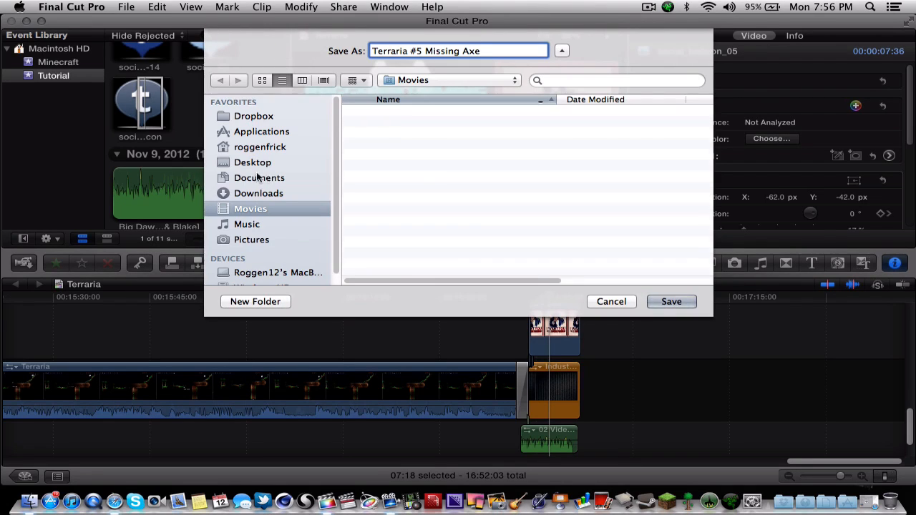
click(350, 148)
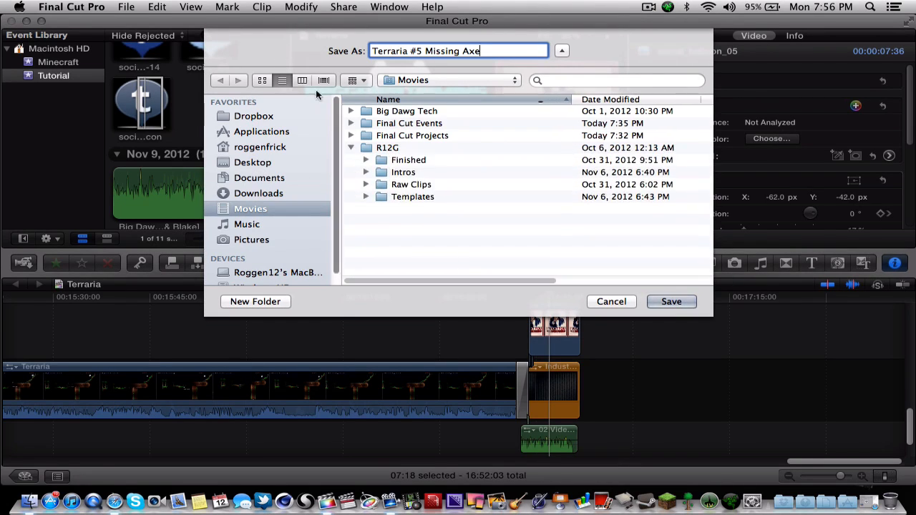
click(303, 80)
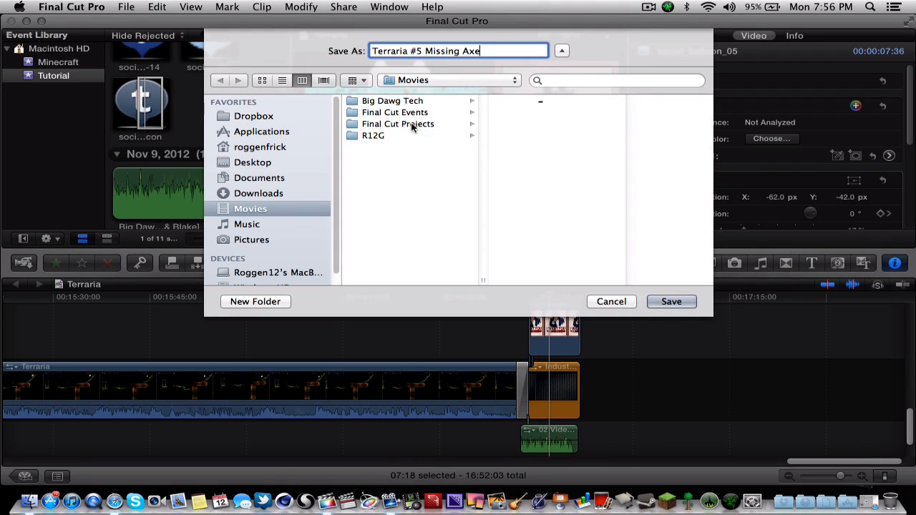
click(399, 138)
click(526, 102)
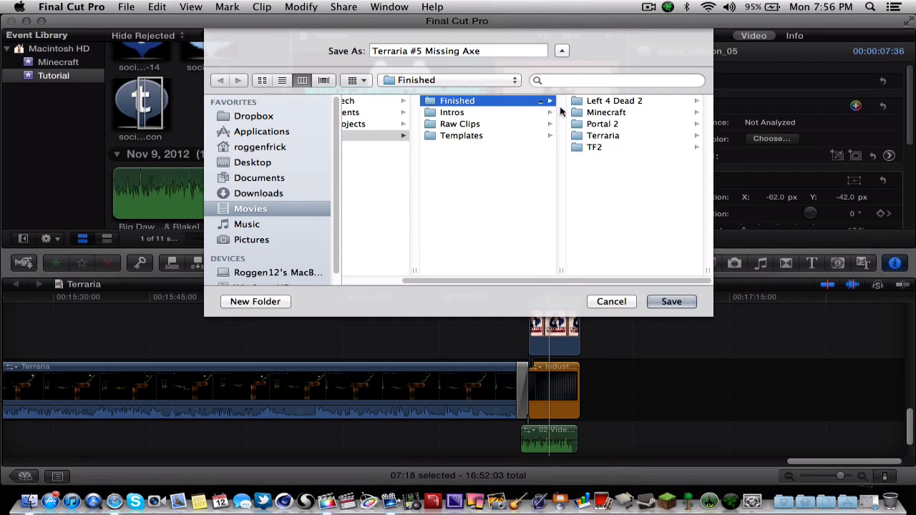
click(588, 137)
click(669, 302)
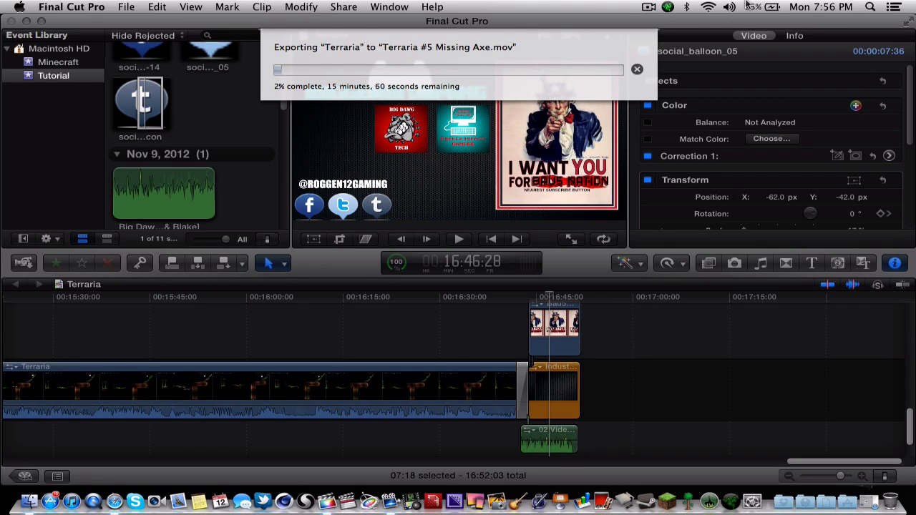
click(649, 7)
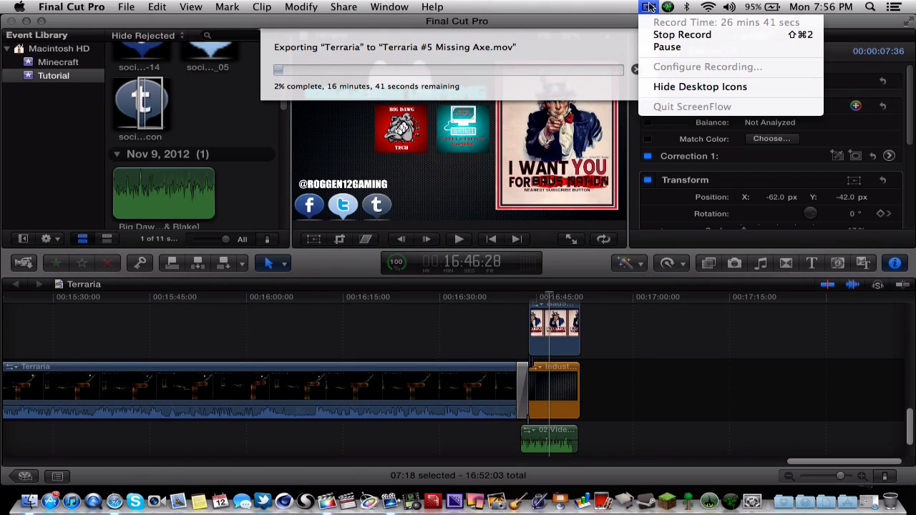